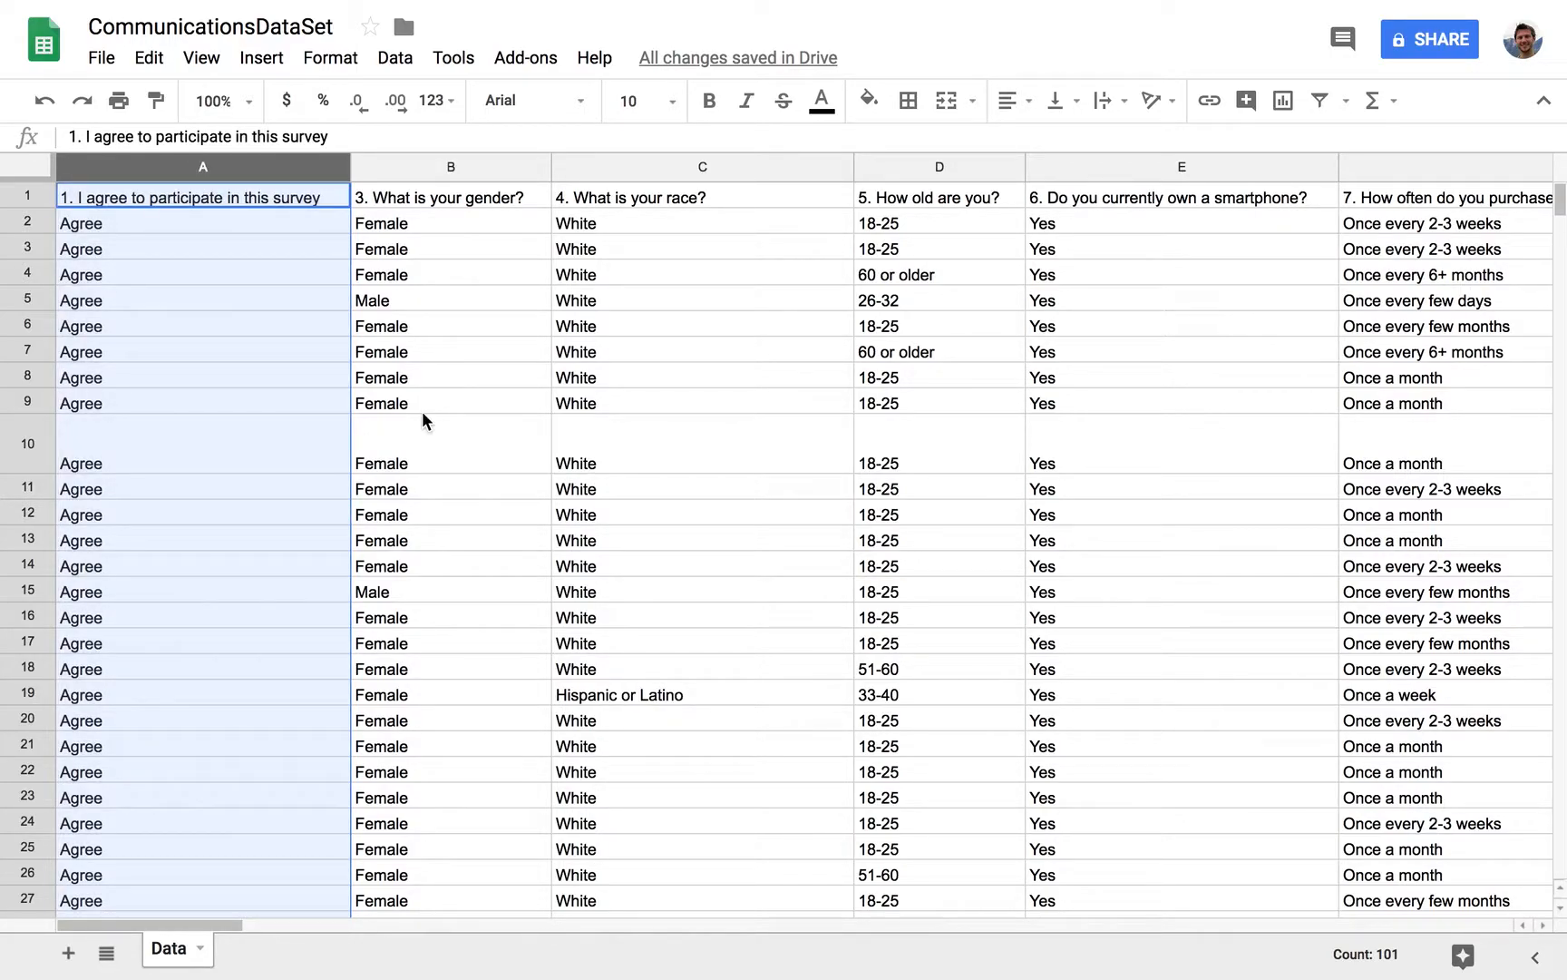
# - Insert a new column before the survey agreement column and give it the header Unique_ID
pyautogui.rightClick(214, 163)
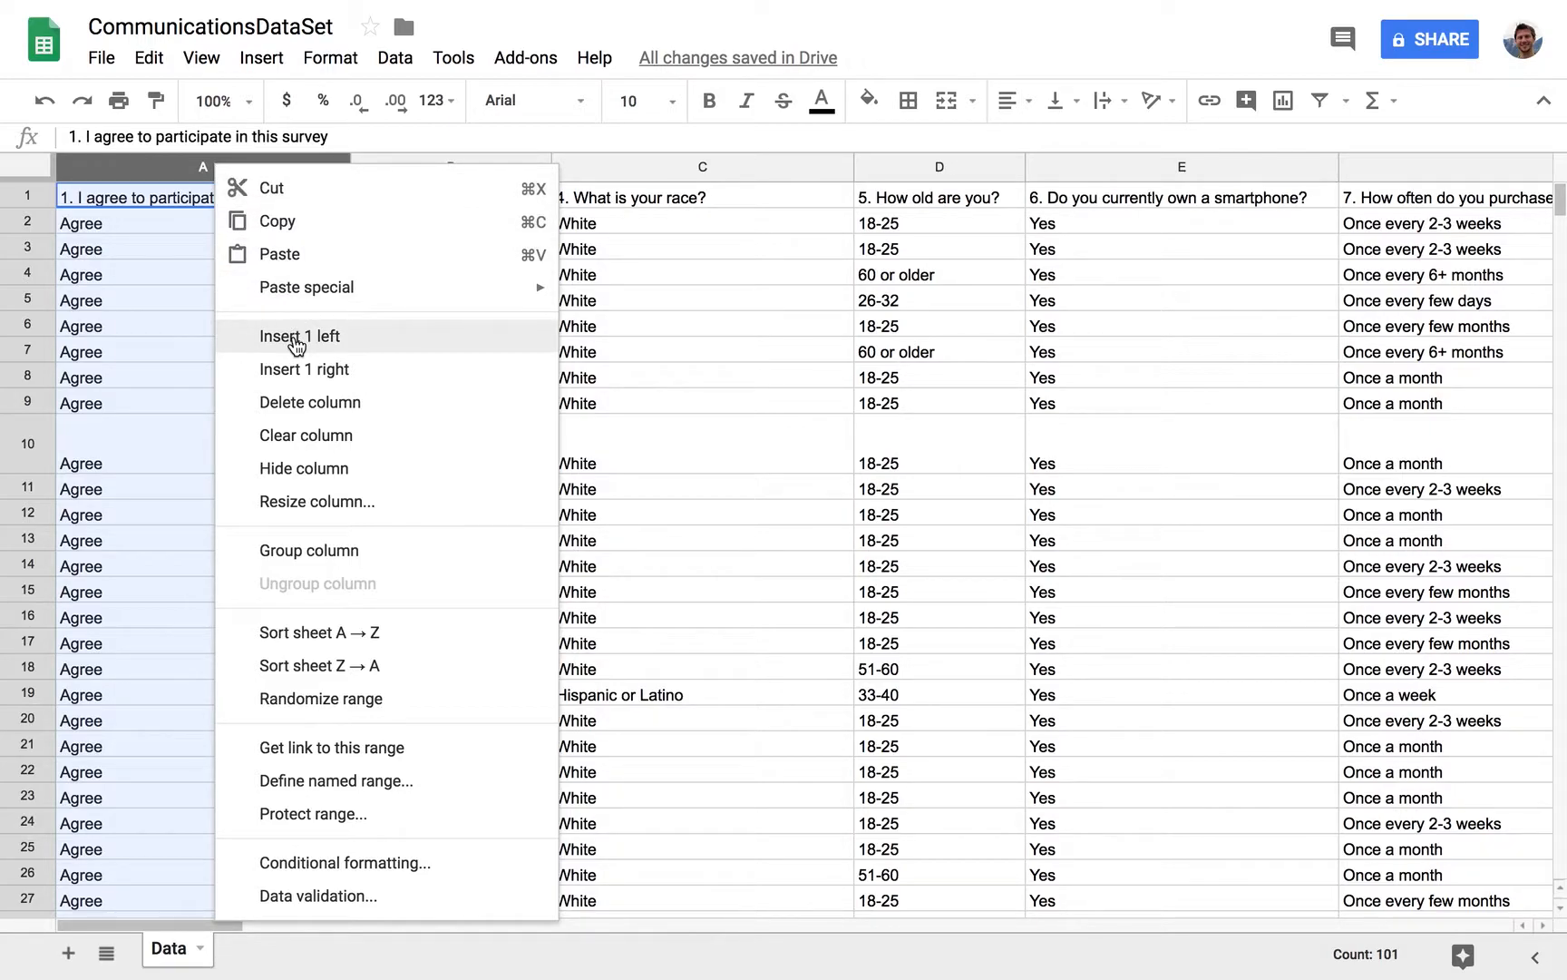
pyautogui.click(413, 343)
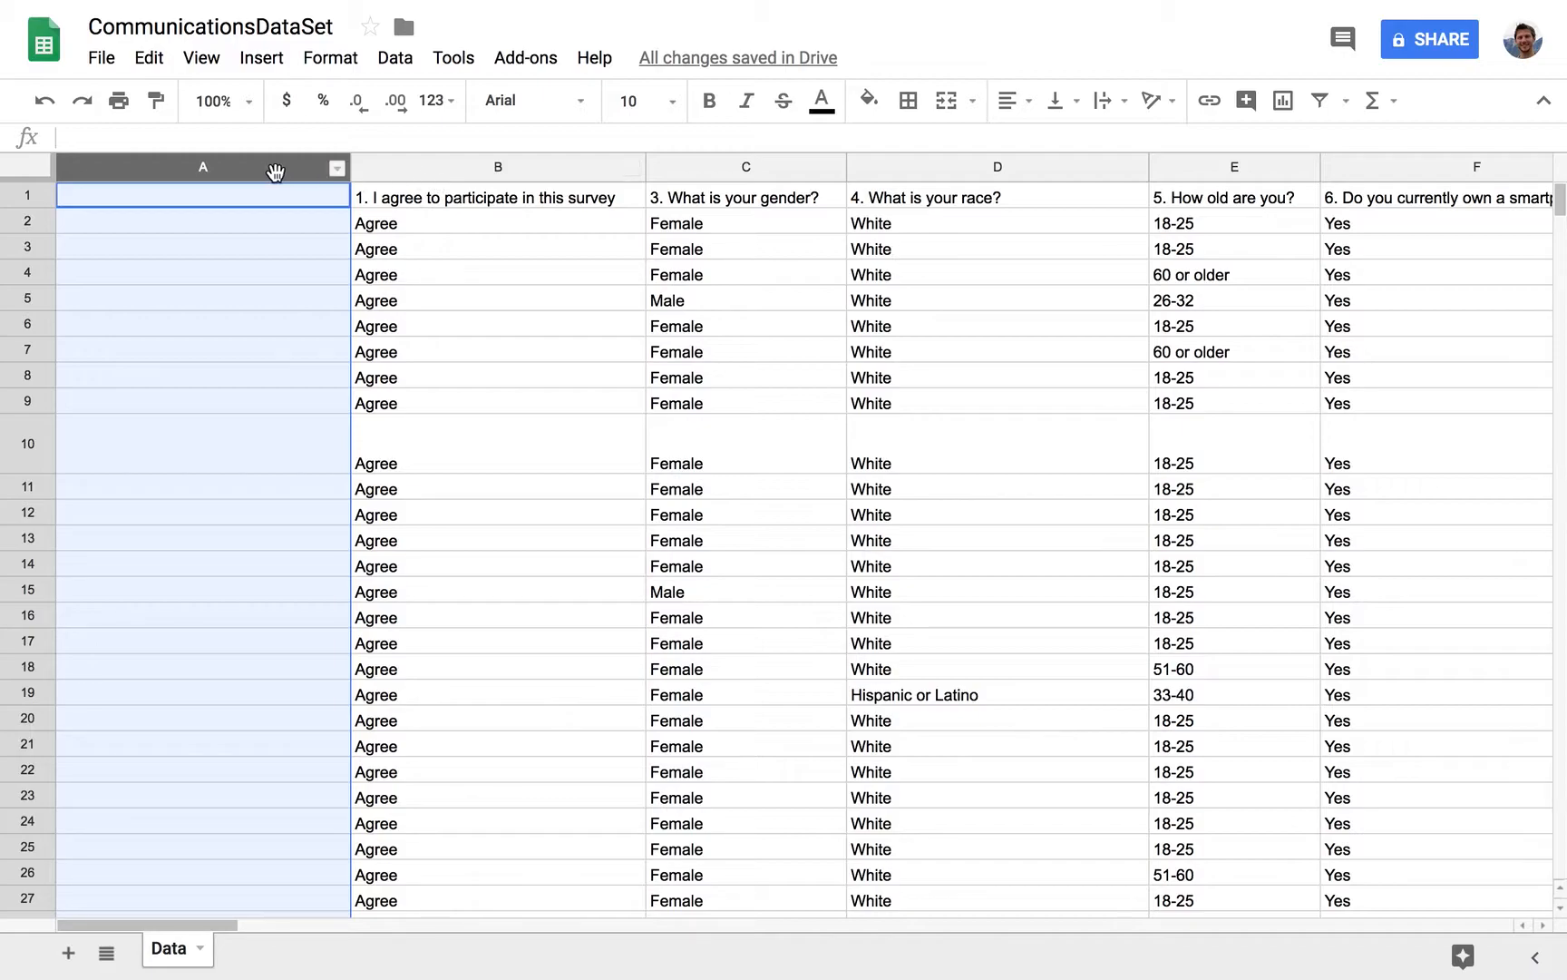
pyautogui.click(204, 195)
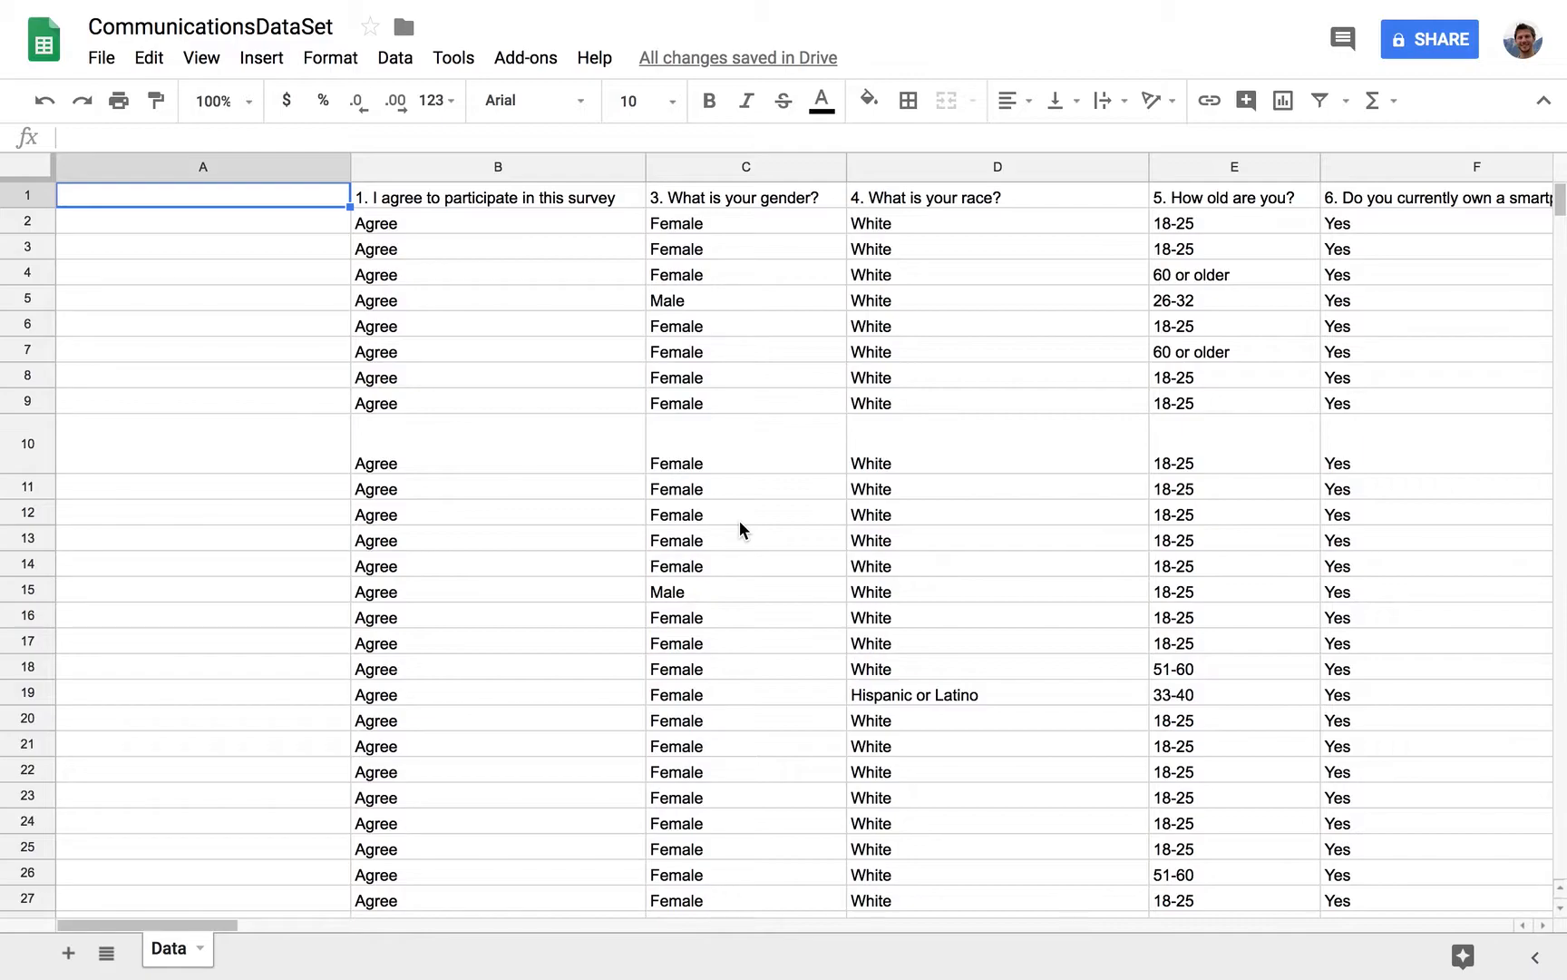
pyautogui.write('Unique_D')
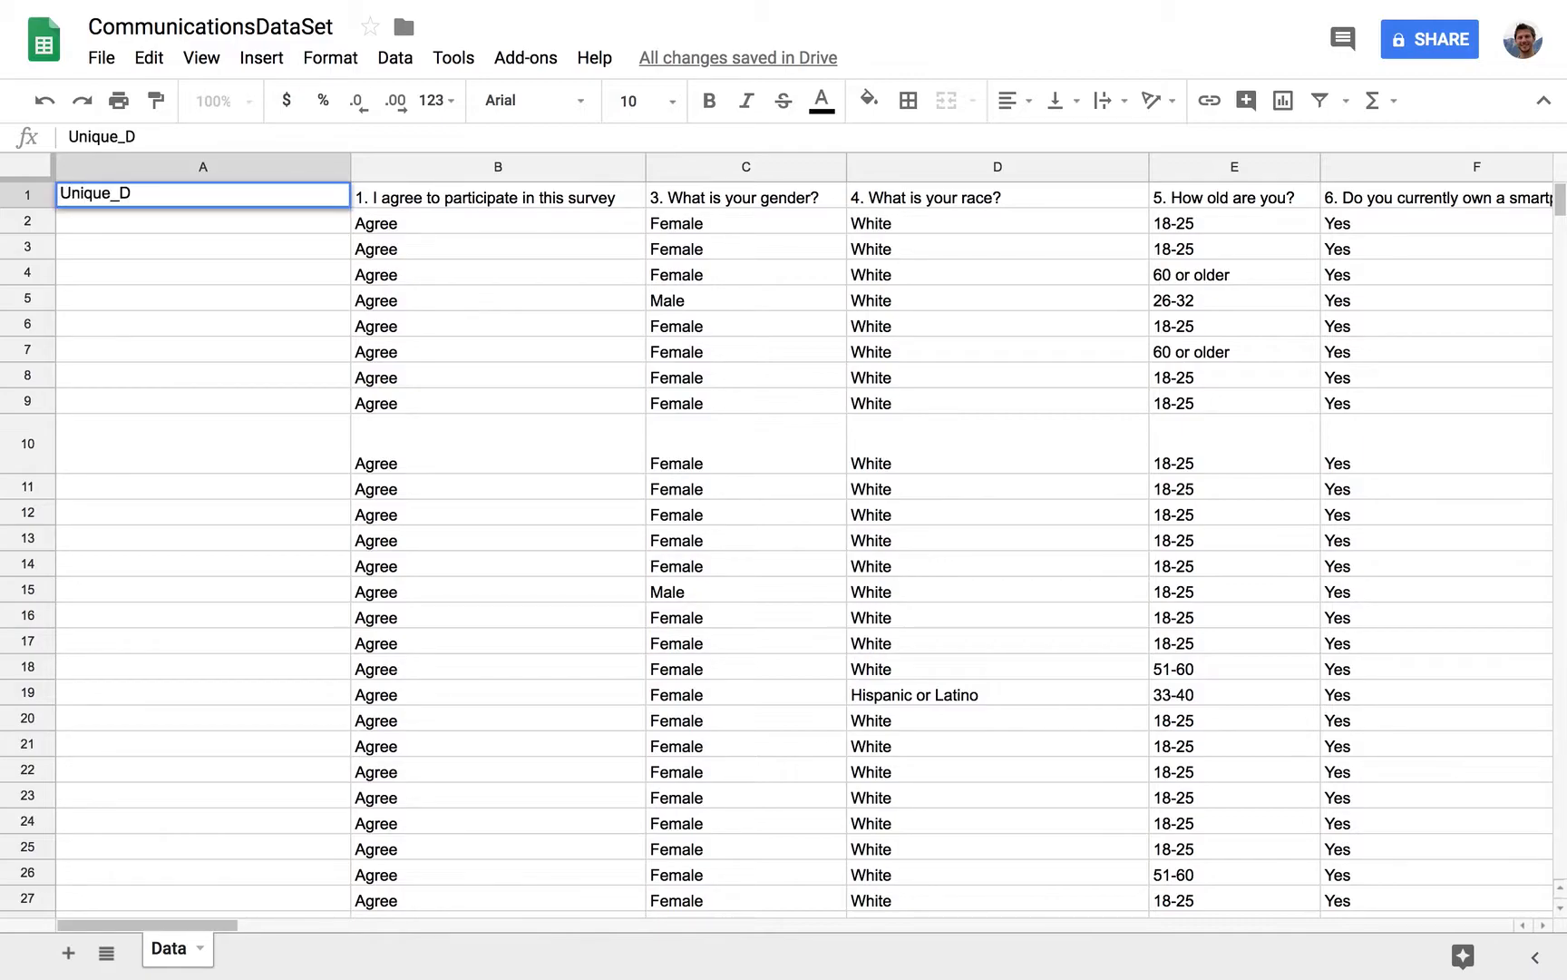
pyautogui.press('BackSpace')
pyautogui.write('ID')
pyautogui.press('Return')
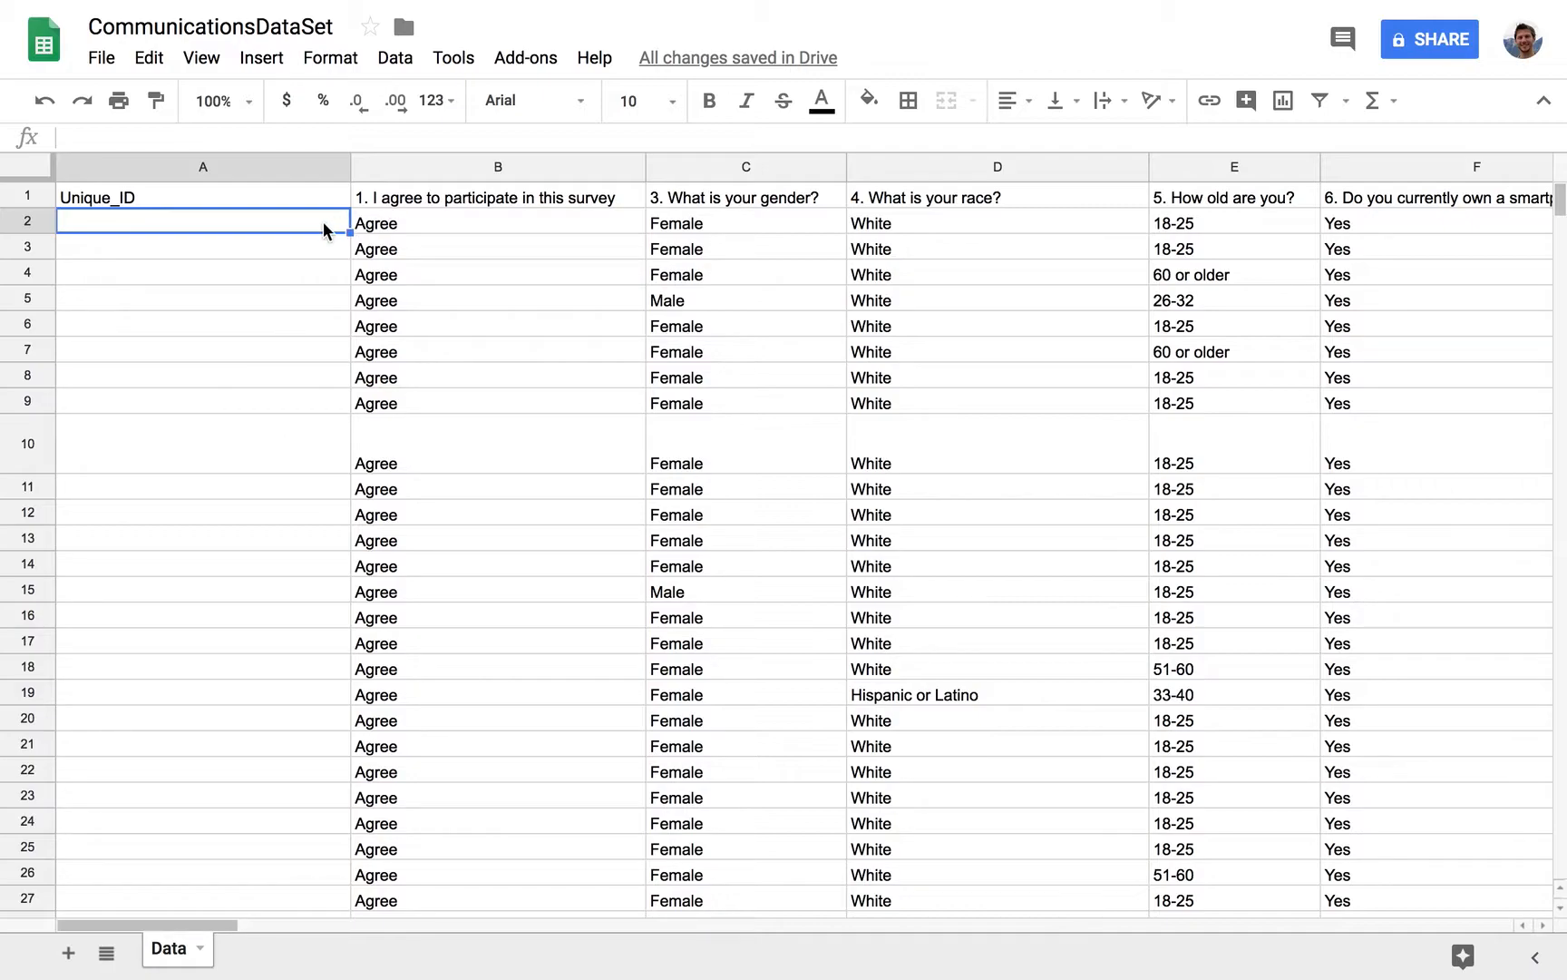
# - Enter 1 and 2 in the first two rows under Unique_ID and fill the number series down to the last response
pyautogui.write('1')
pyautogui.press('Return')
pyautogui.write('2')
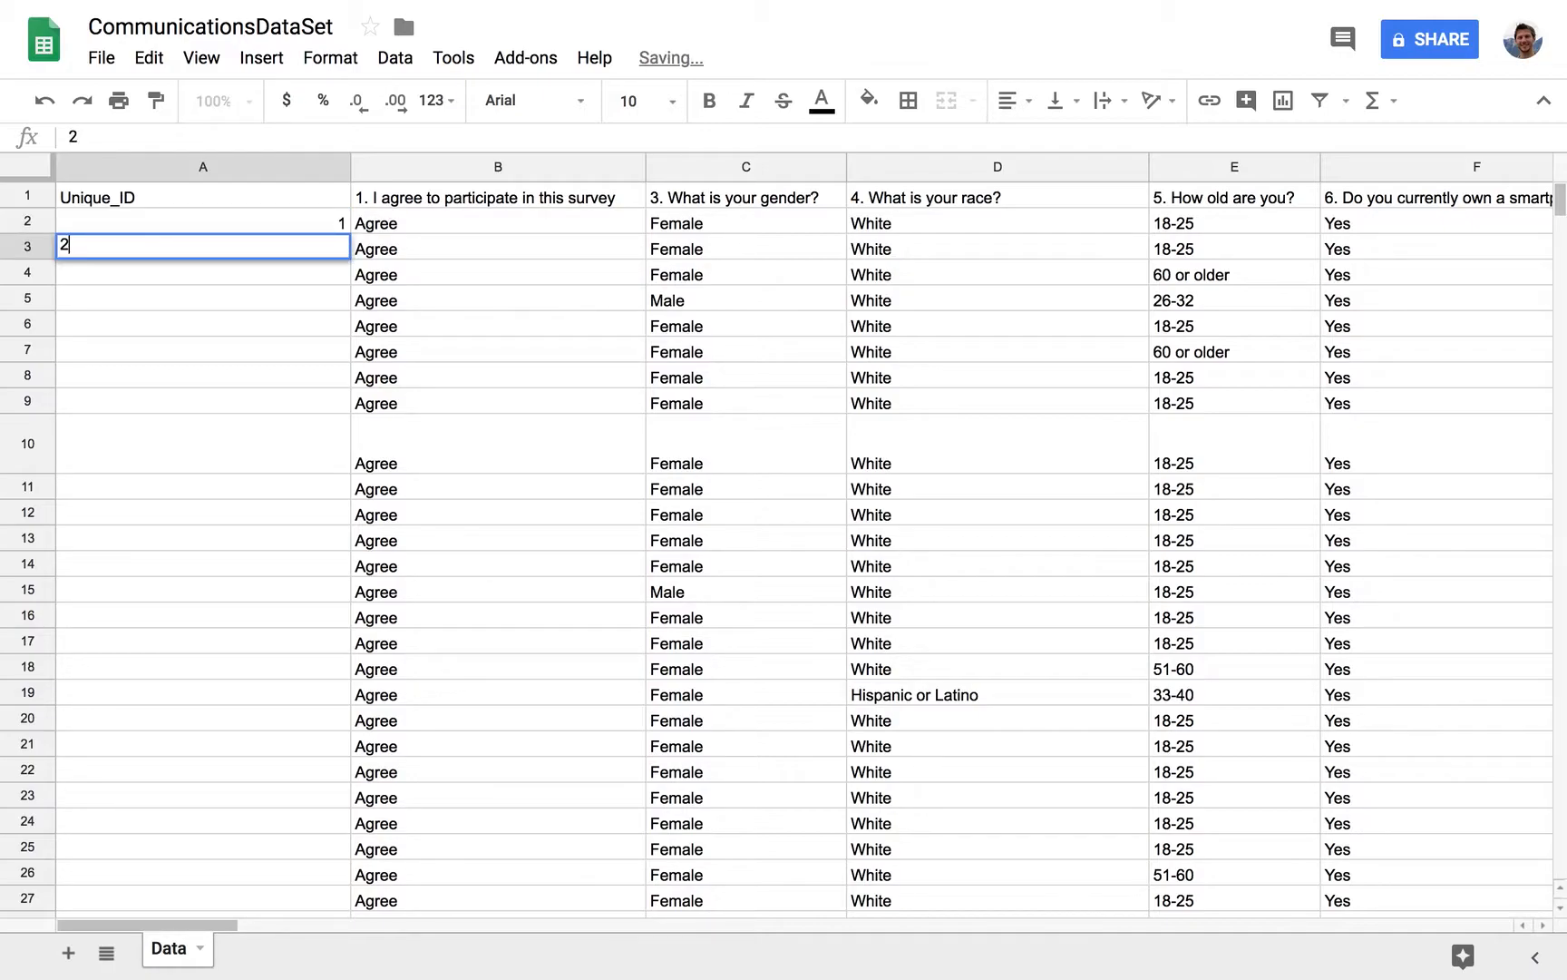
pyautogui.press('Return')
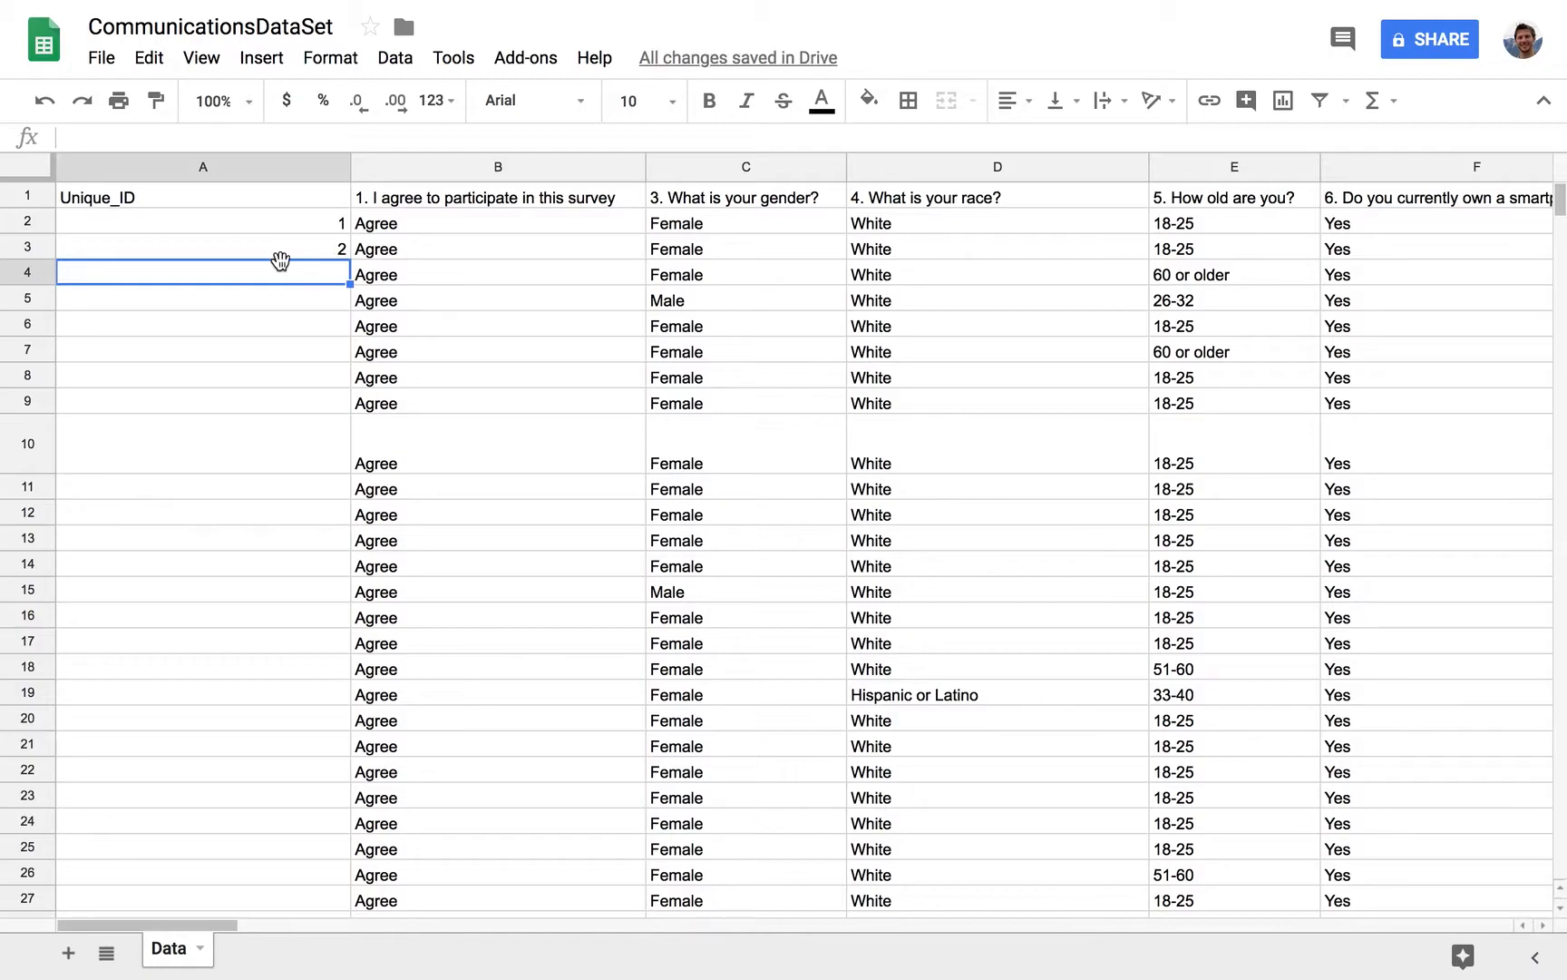
pyautogui.moveTo(234, 220); pyautogui.dragTo(283, 253)
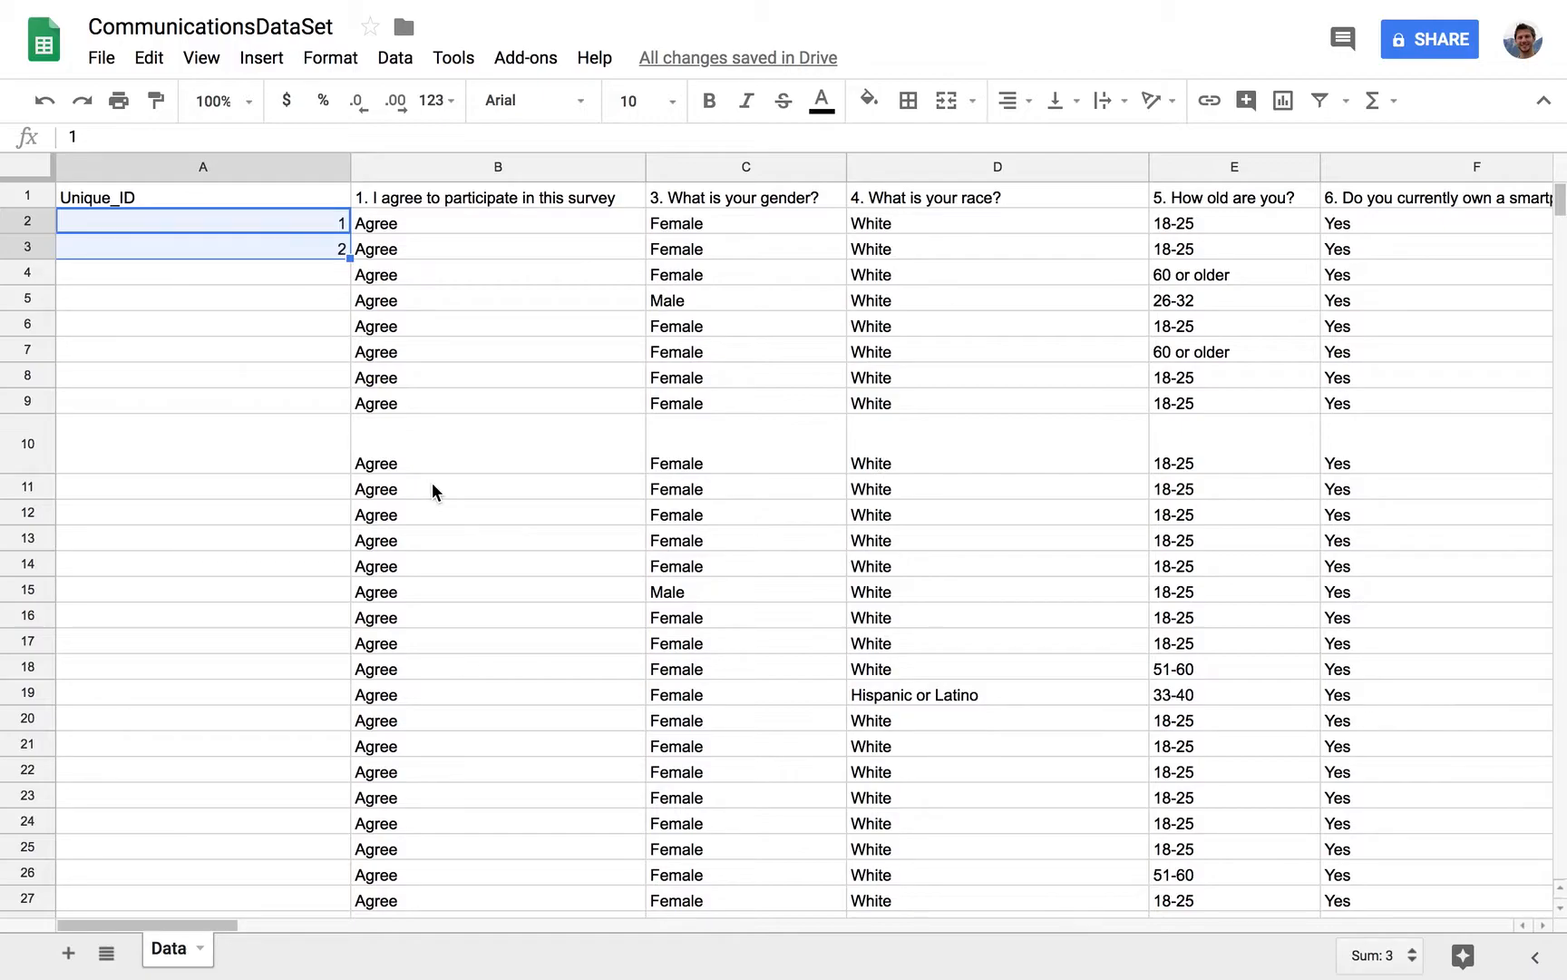
pyautogui.doubleClick(350, 258)
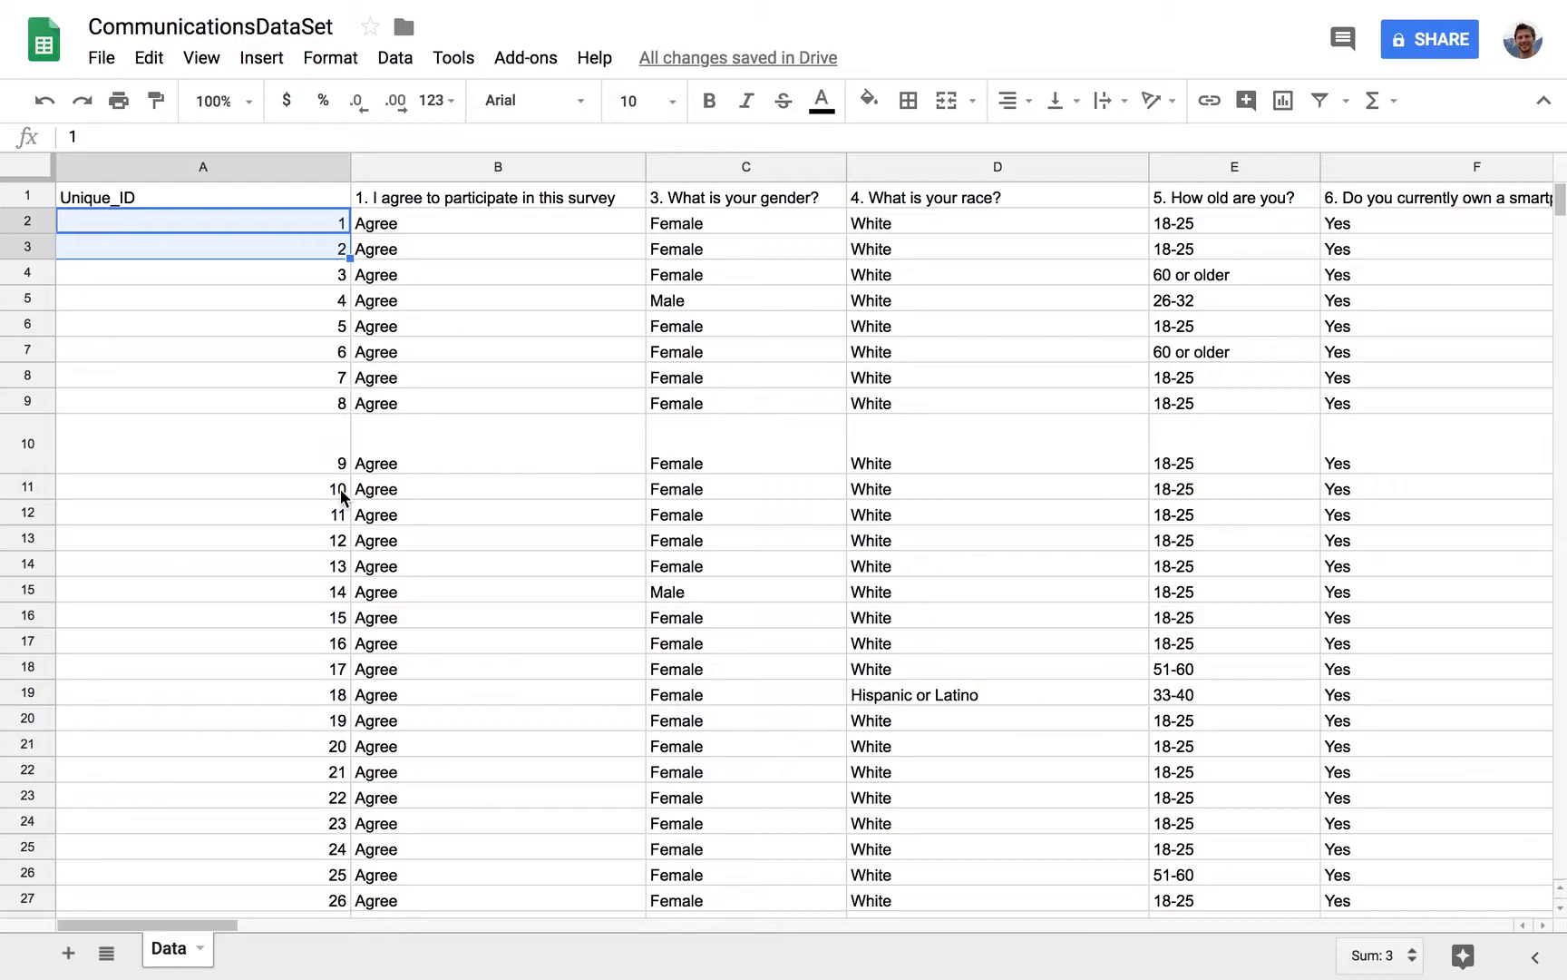
# - Check the Unique_ID numbering from the first response to the last row of the data
pyautogui.click(304, 280)
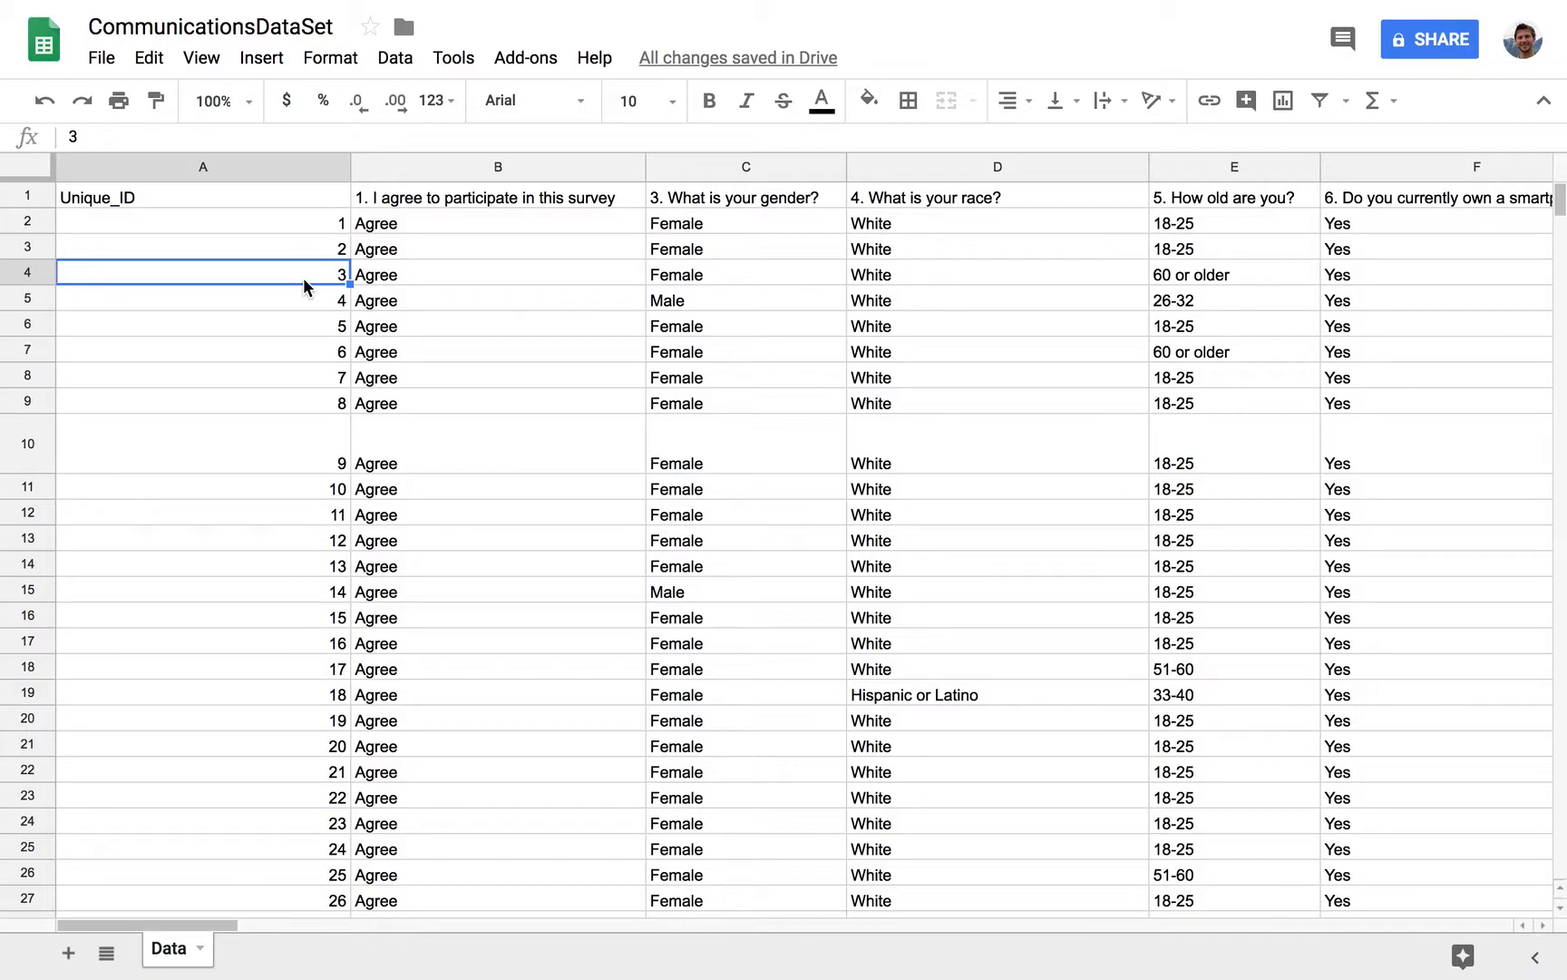
pyautogui.hotkey('ctrl', 'Down')
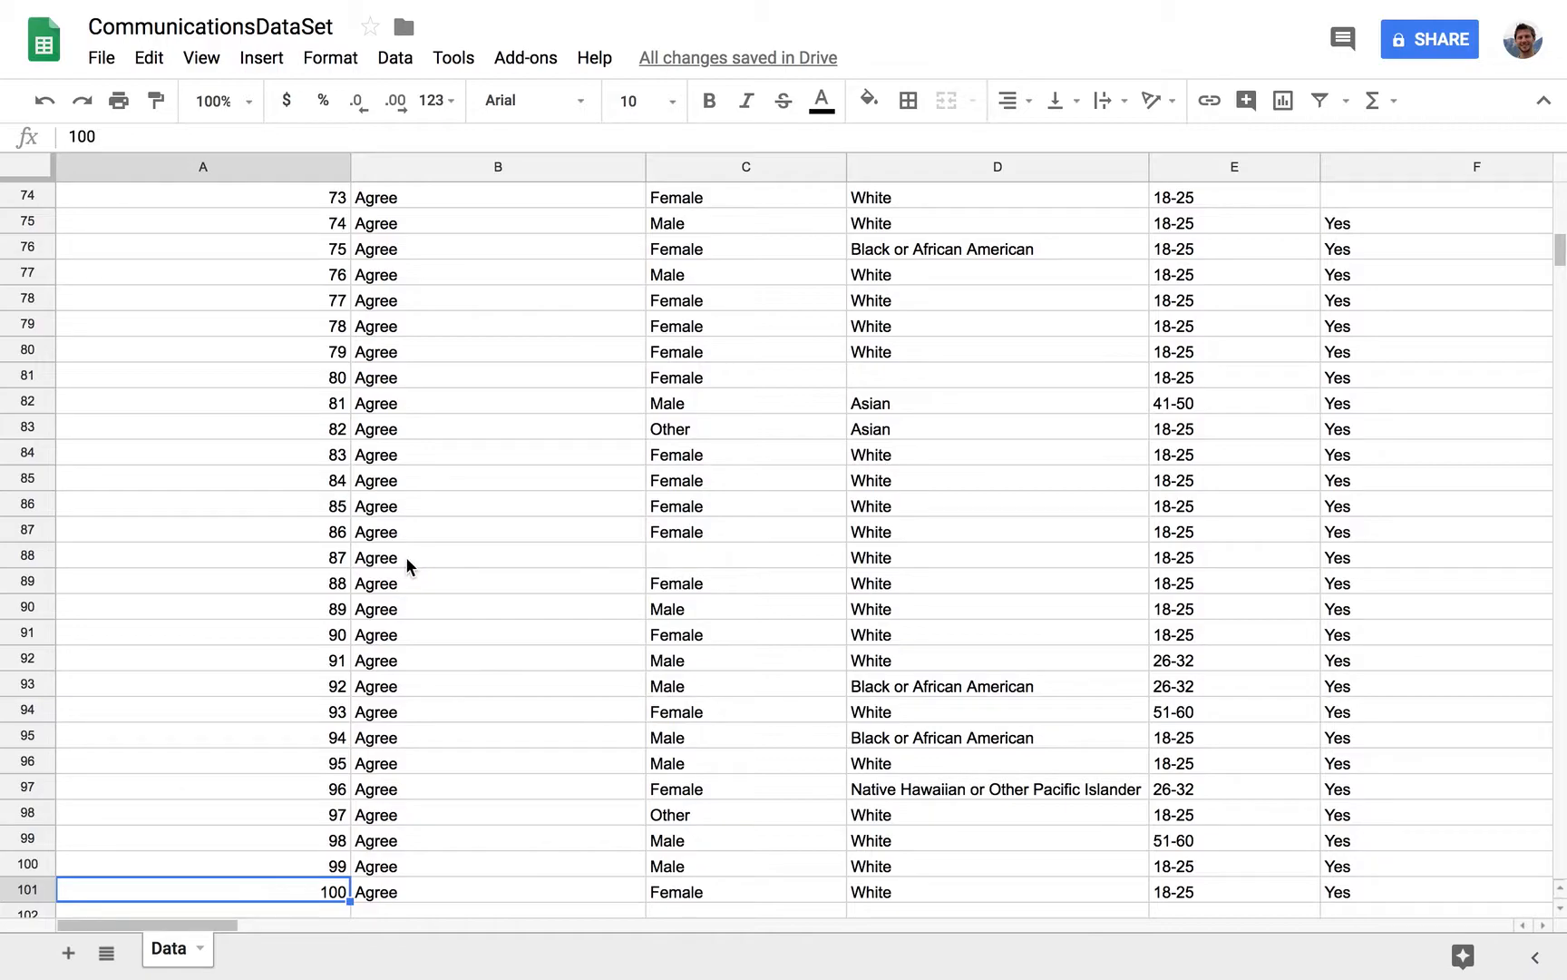
pyautogui.scroll(-2, 405, 556)
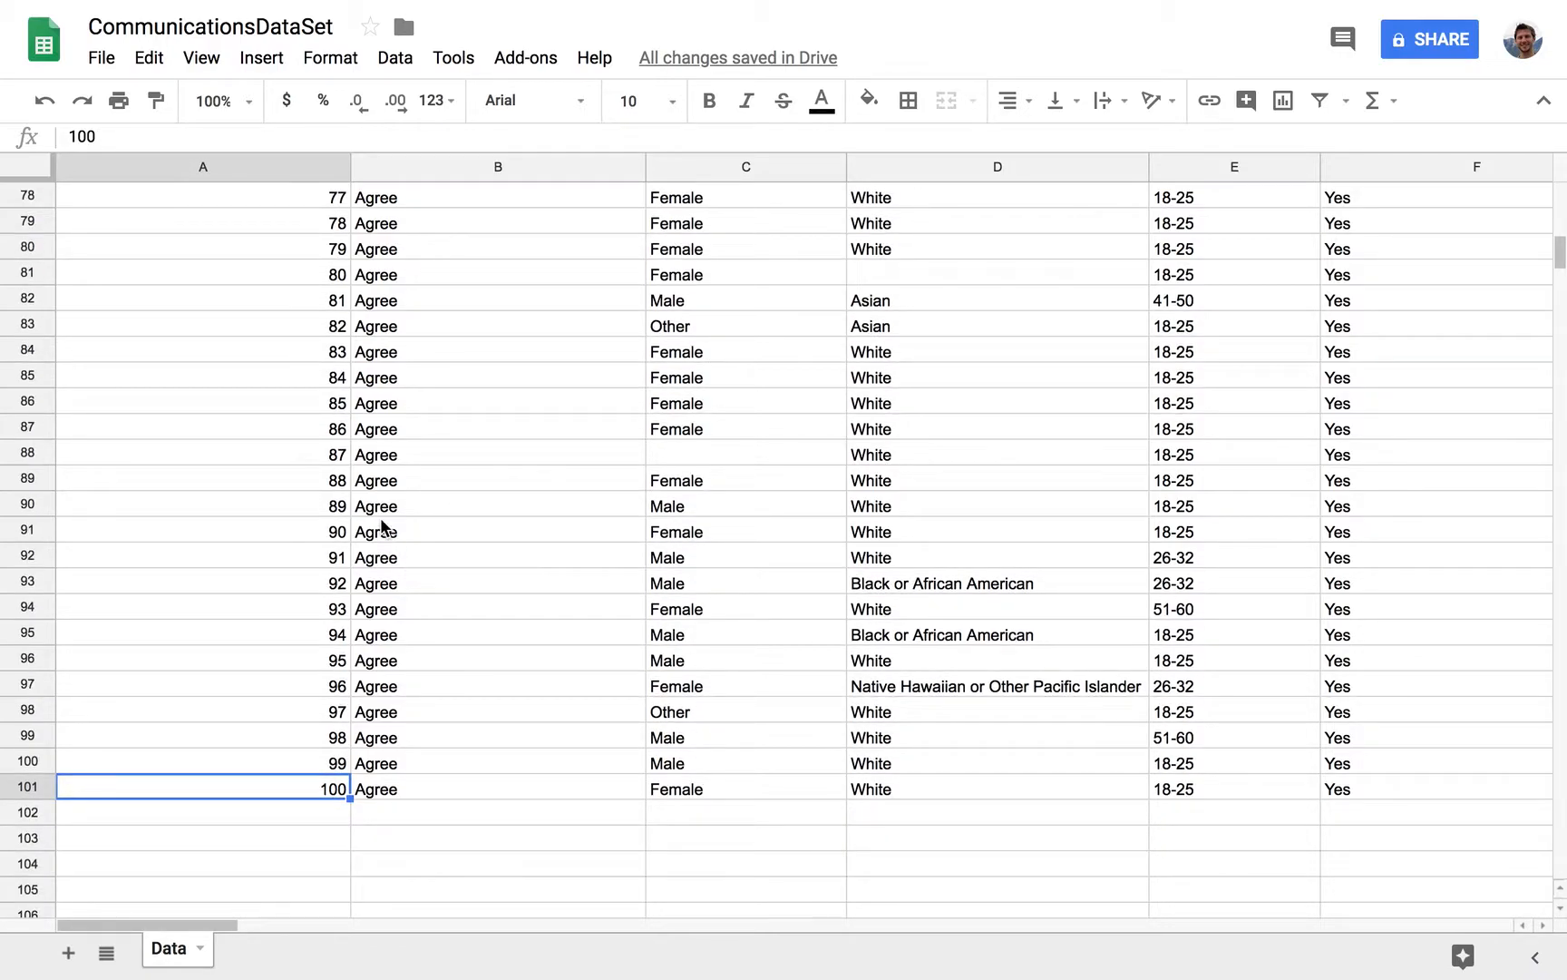
pyautogui.scroll(20, 381, 526)
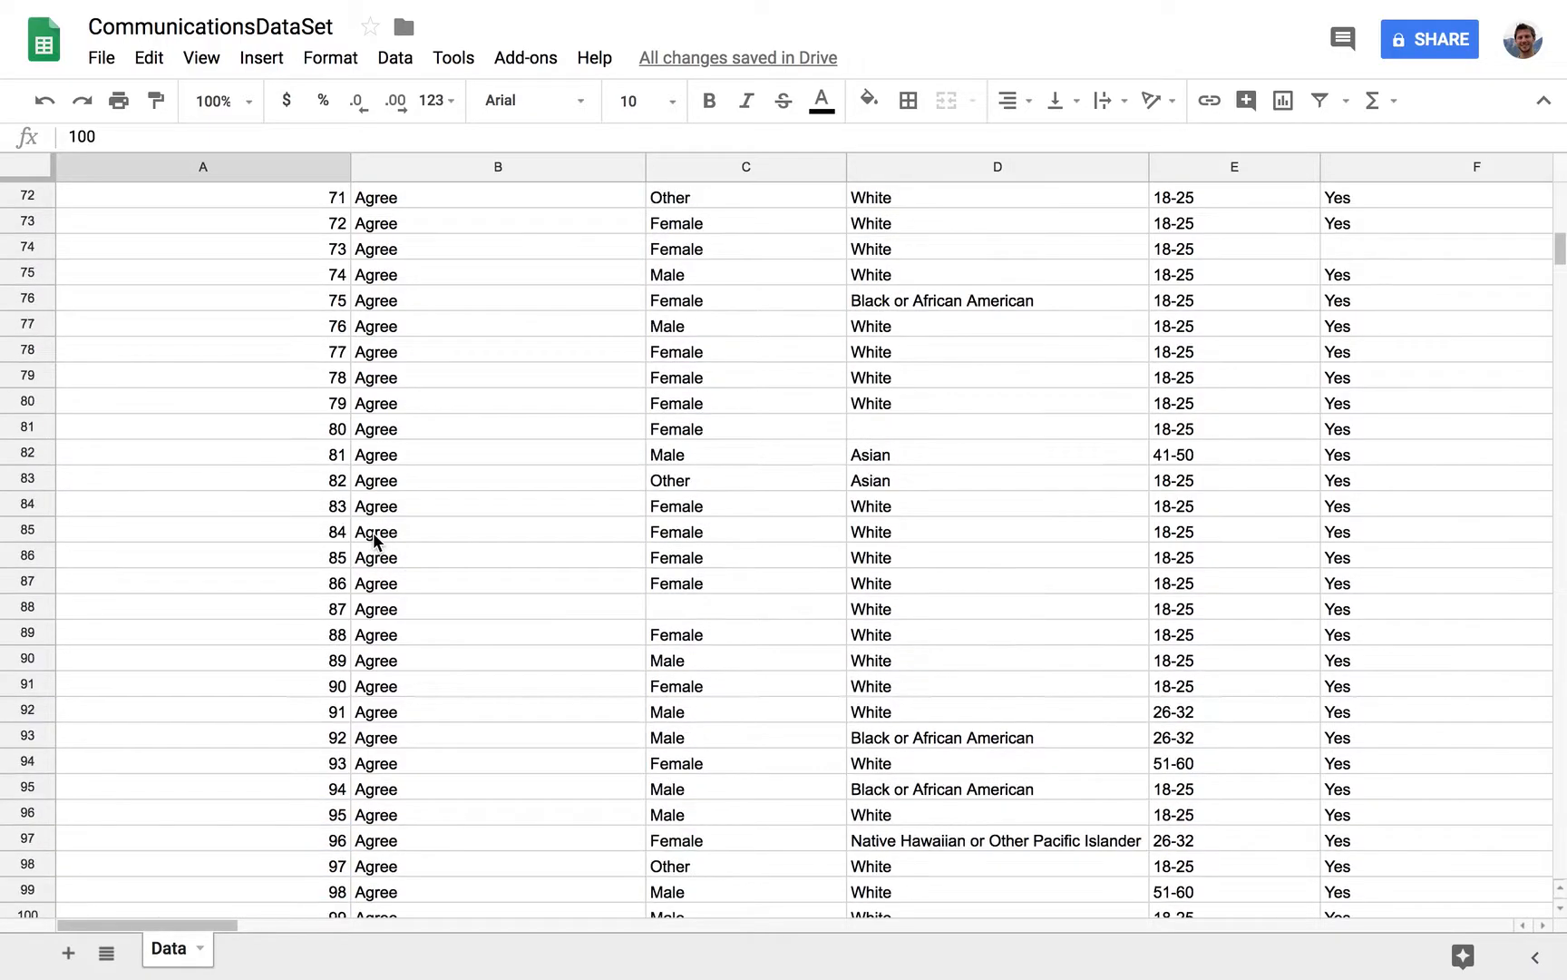
pyautogui.scroll(3, 375, 542)
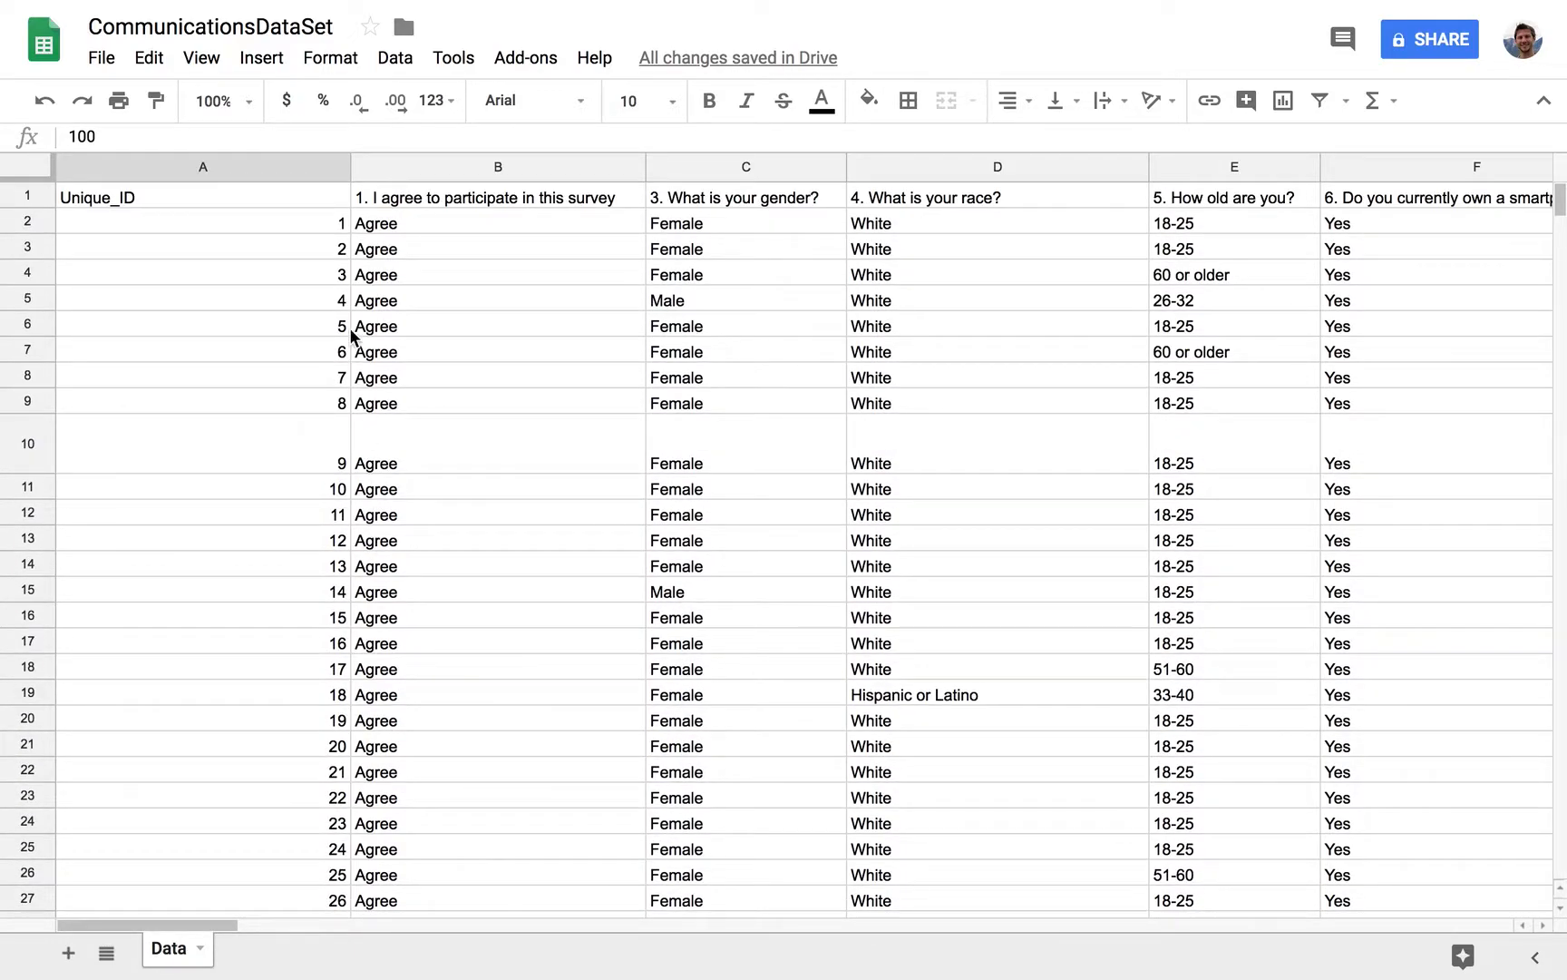
pyautogui.click(319, 223)
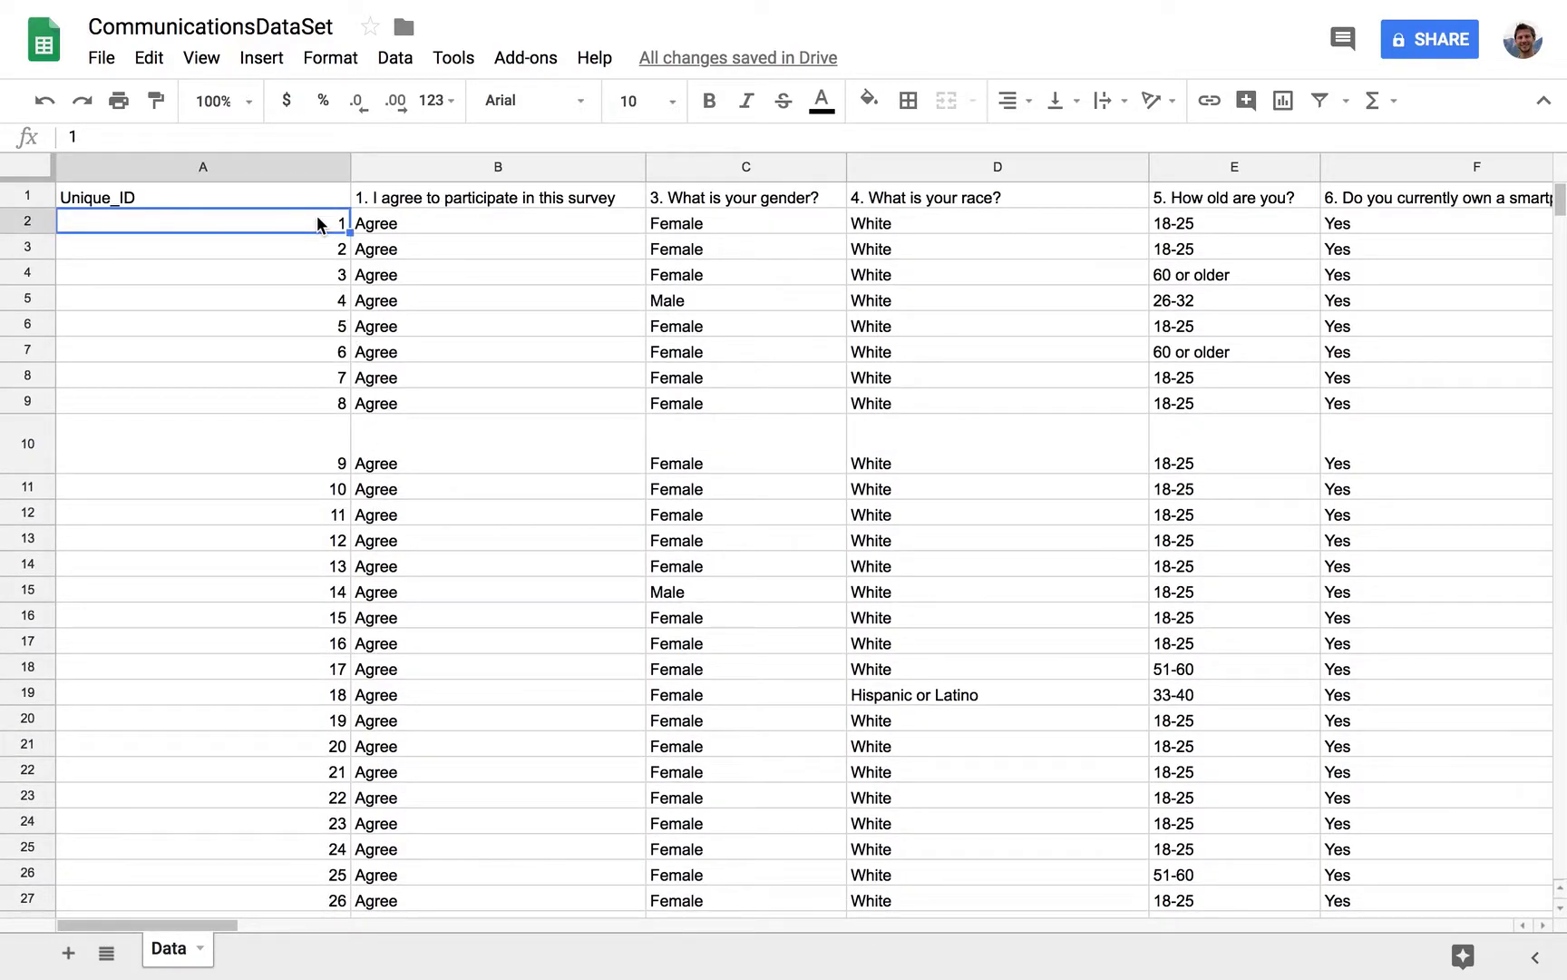
pyautogui.hotkey('ctrl', 'Down')
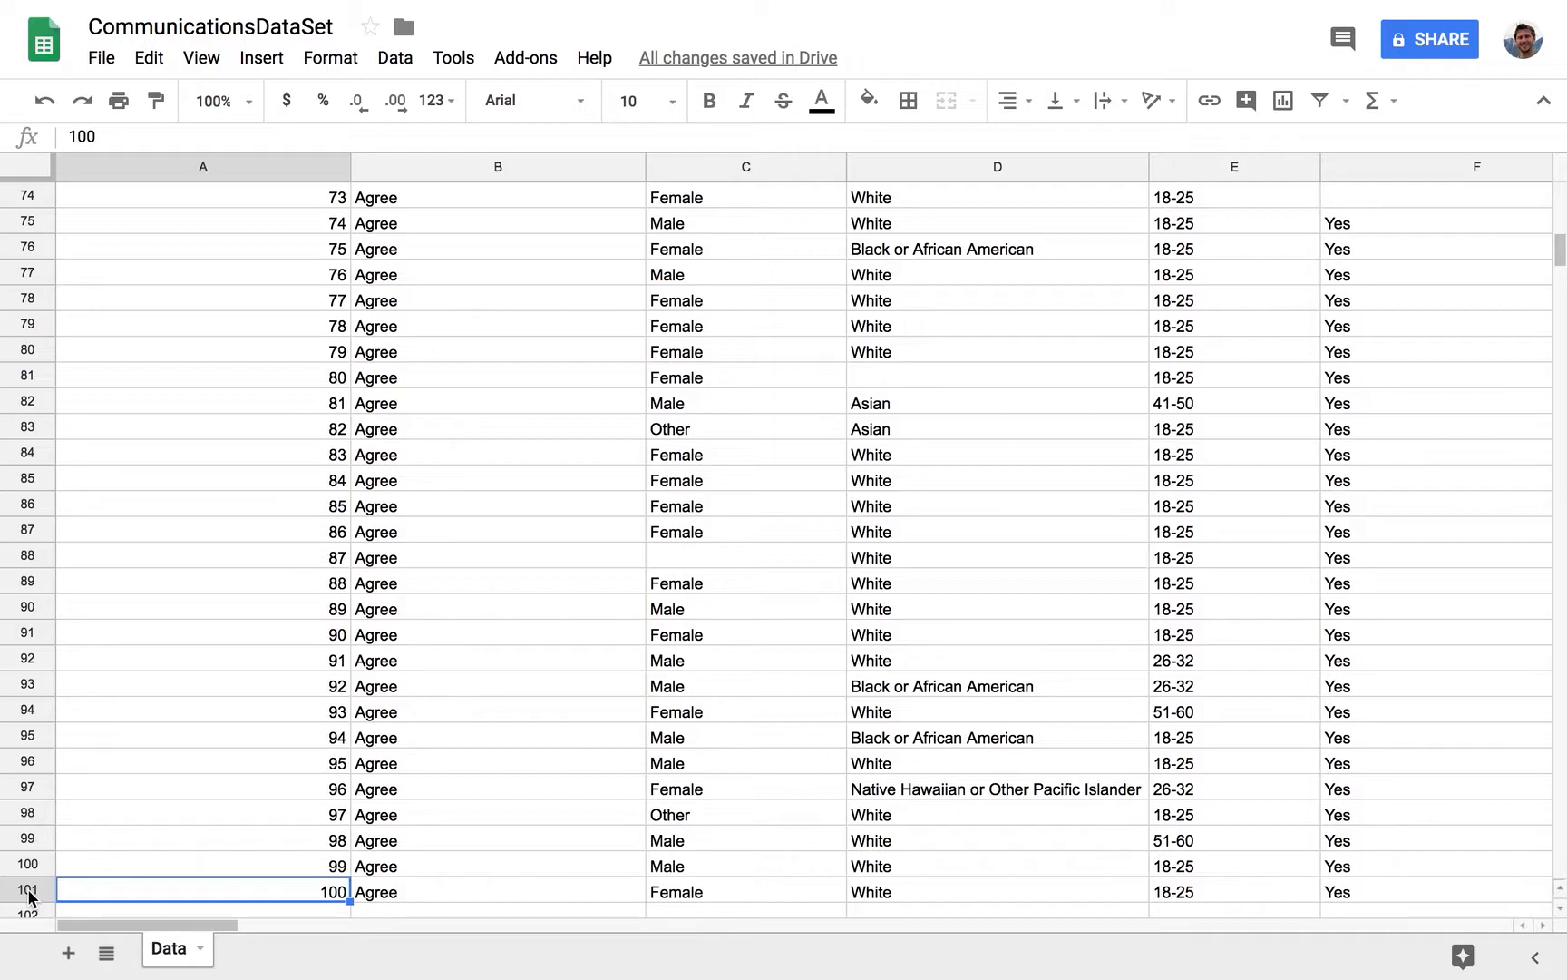
pyautogui.hotkey('ctrl', 'Up')
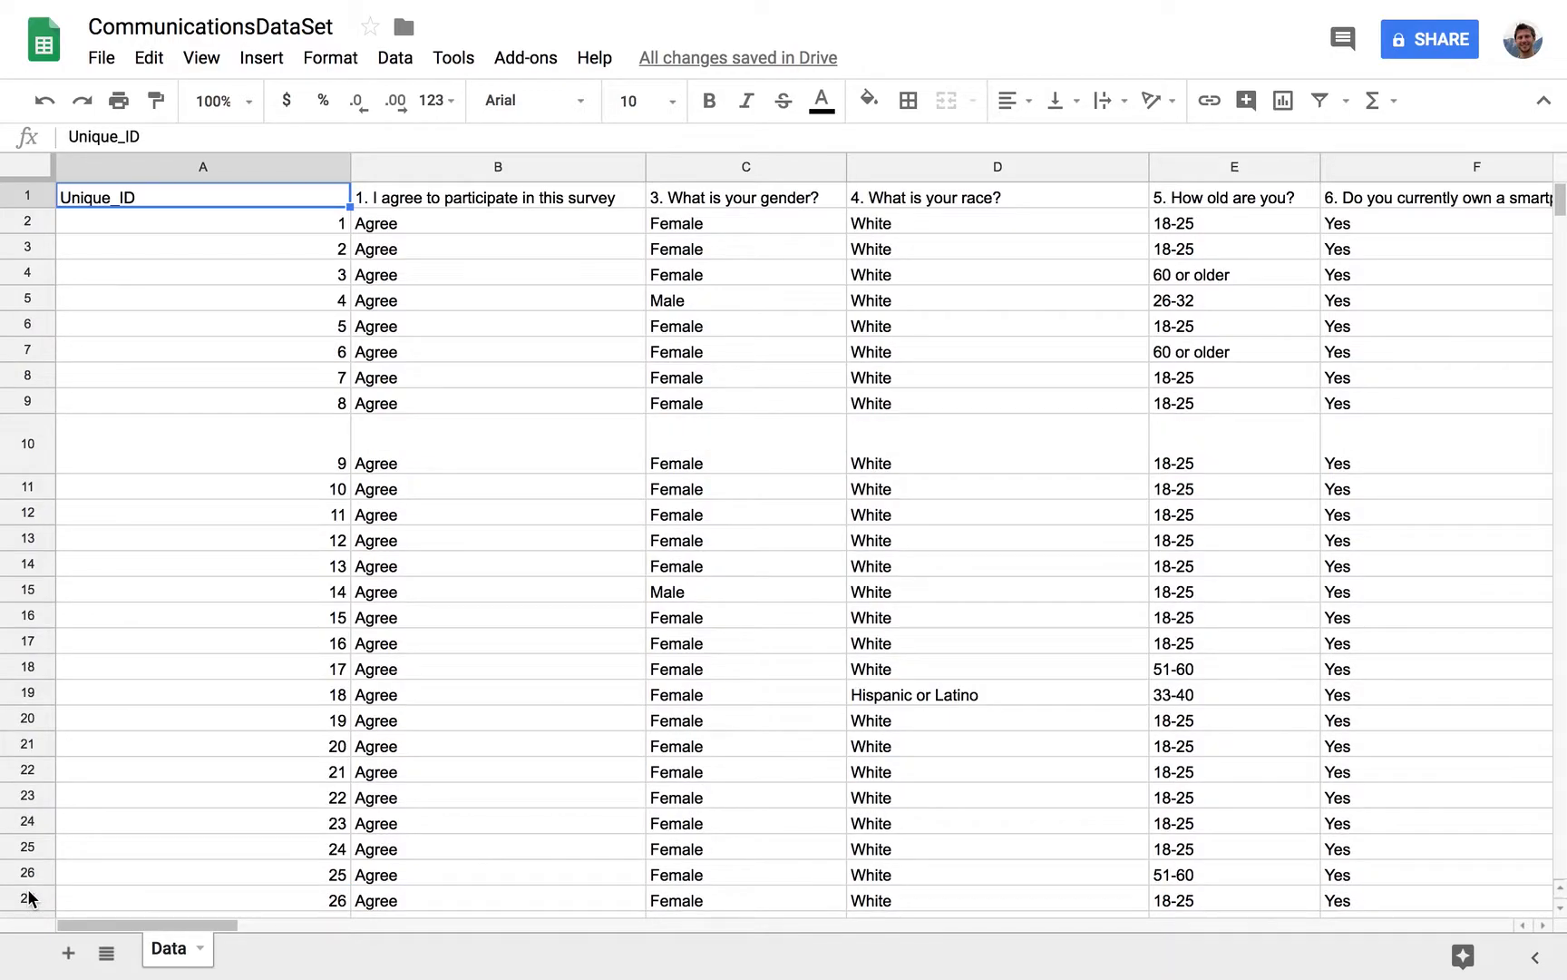
# - Look through the survey's question columns and response rows for blank cells
pyautogui.click(445, 616)
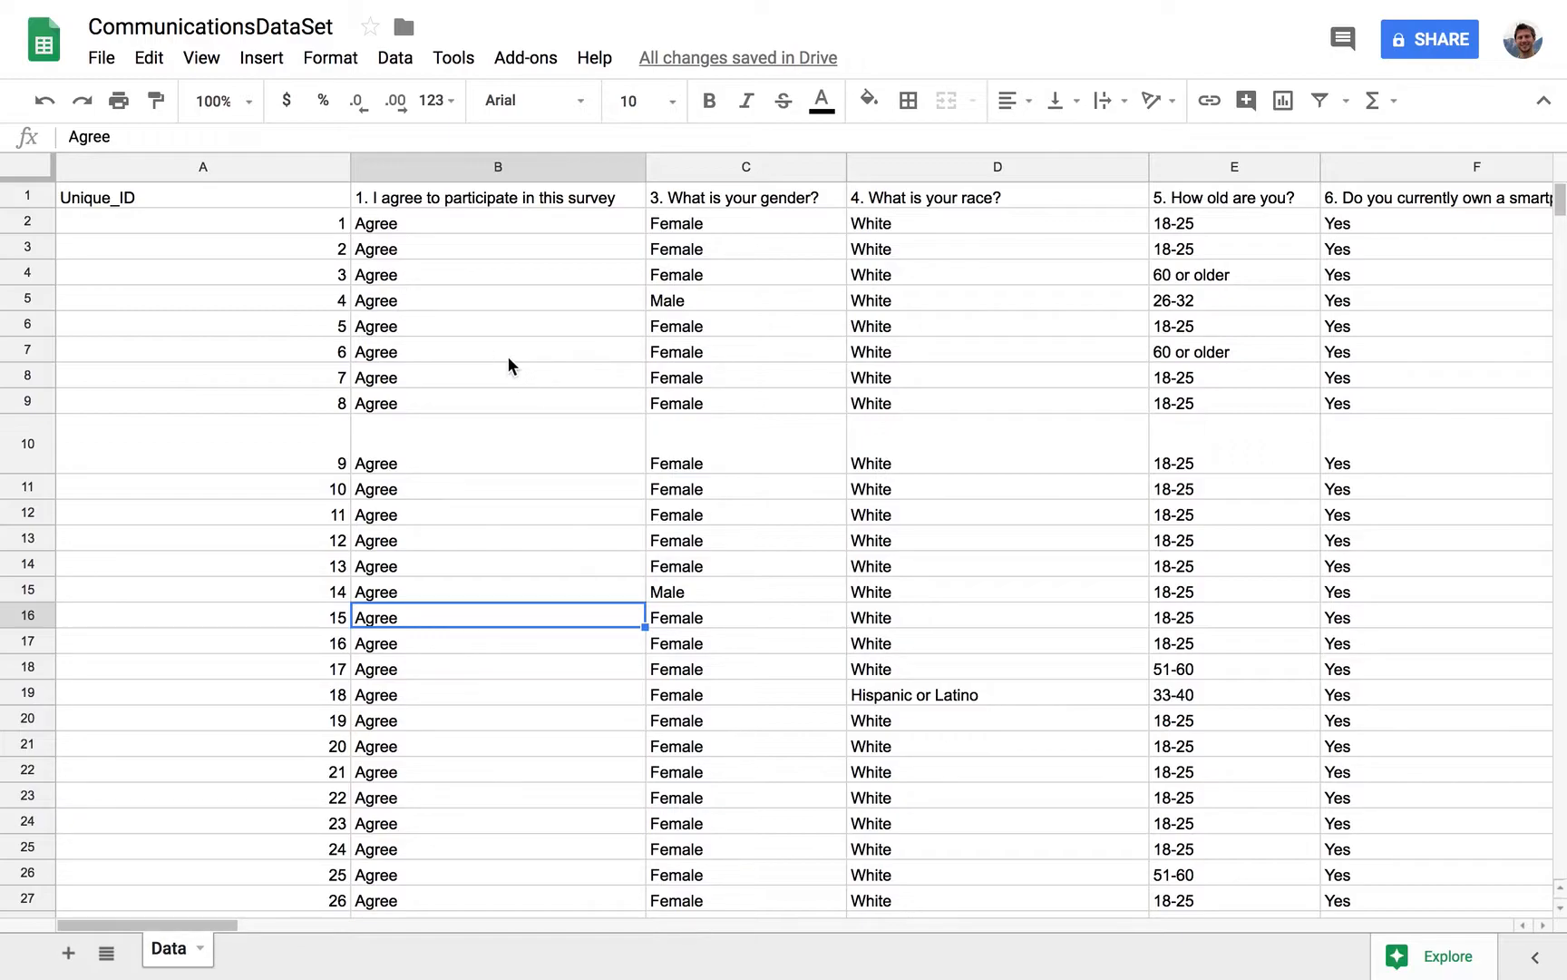
pyautogui.hscroll(10, 962, 473)
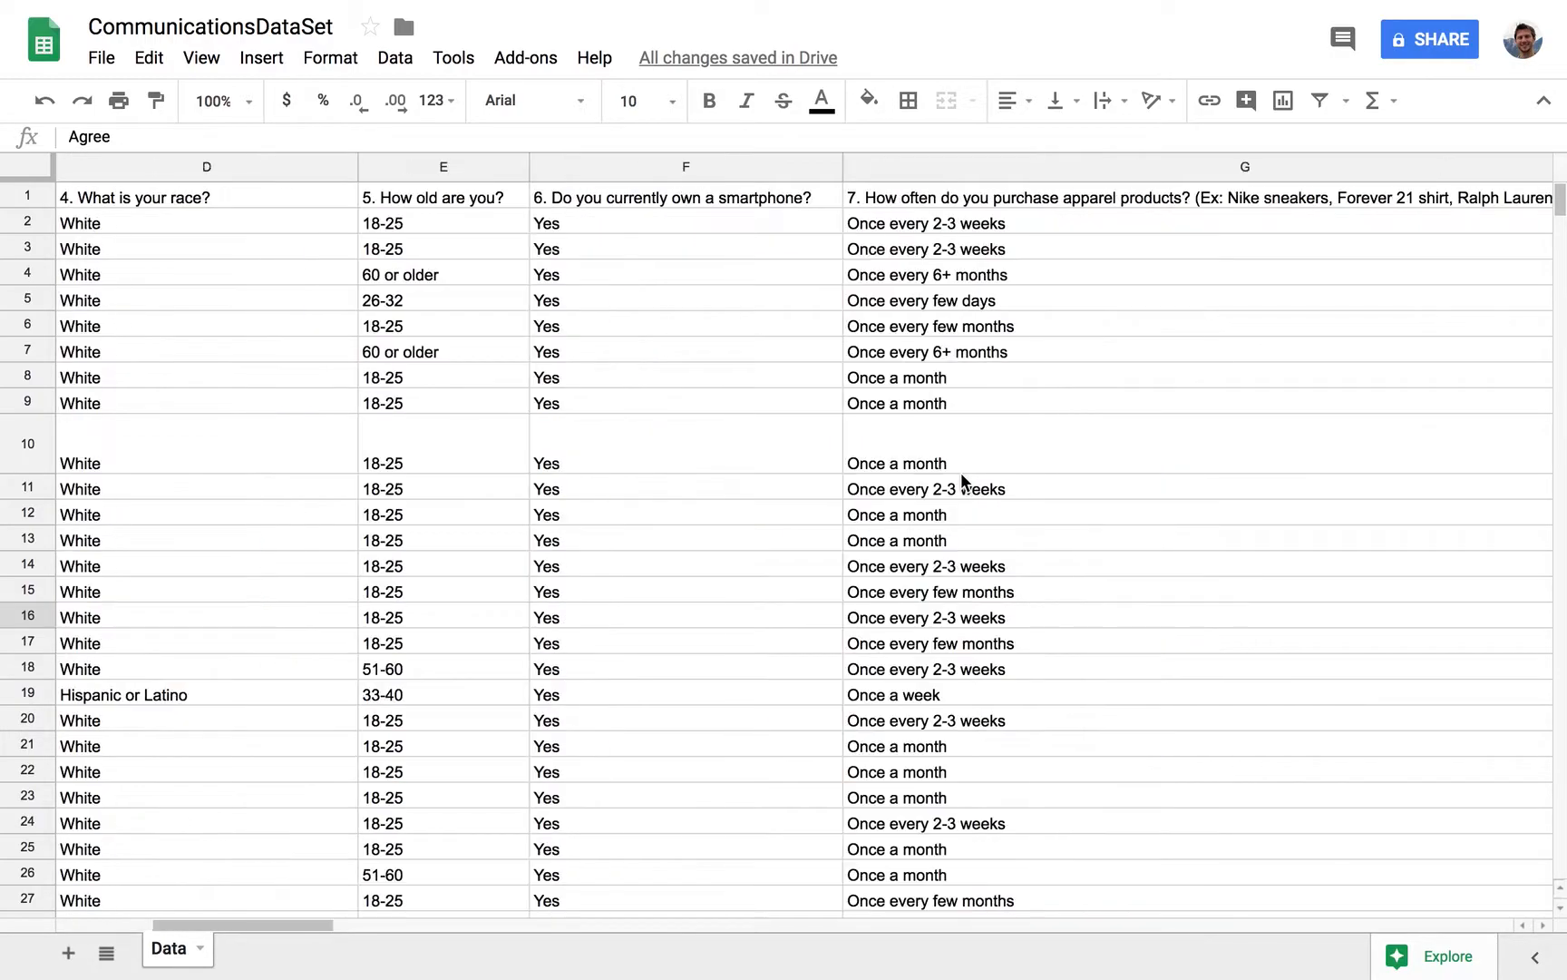
pyautogui.hscroll(10, 962, 473)
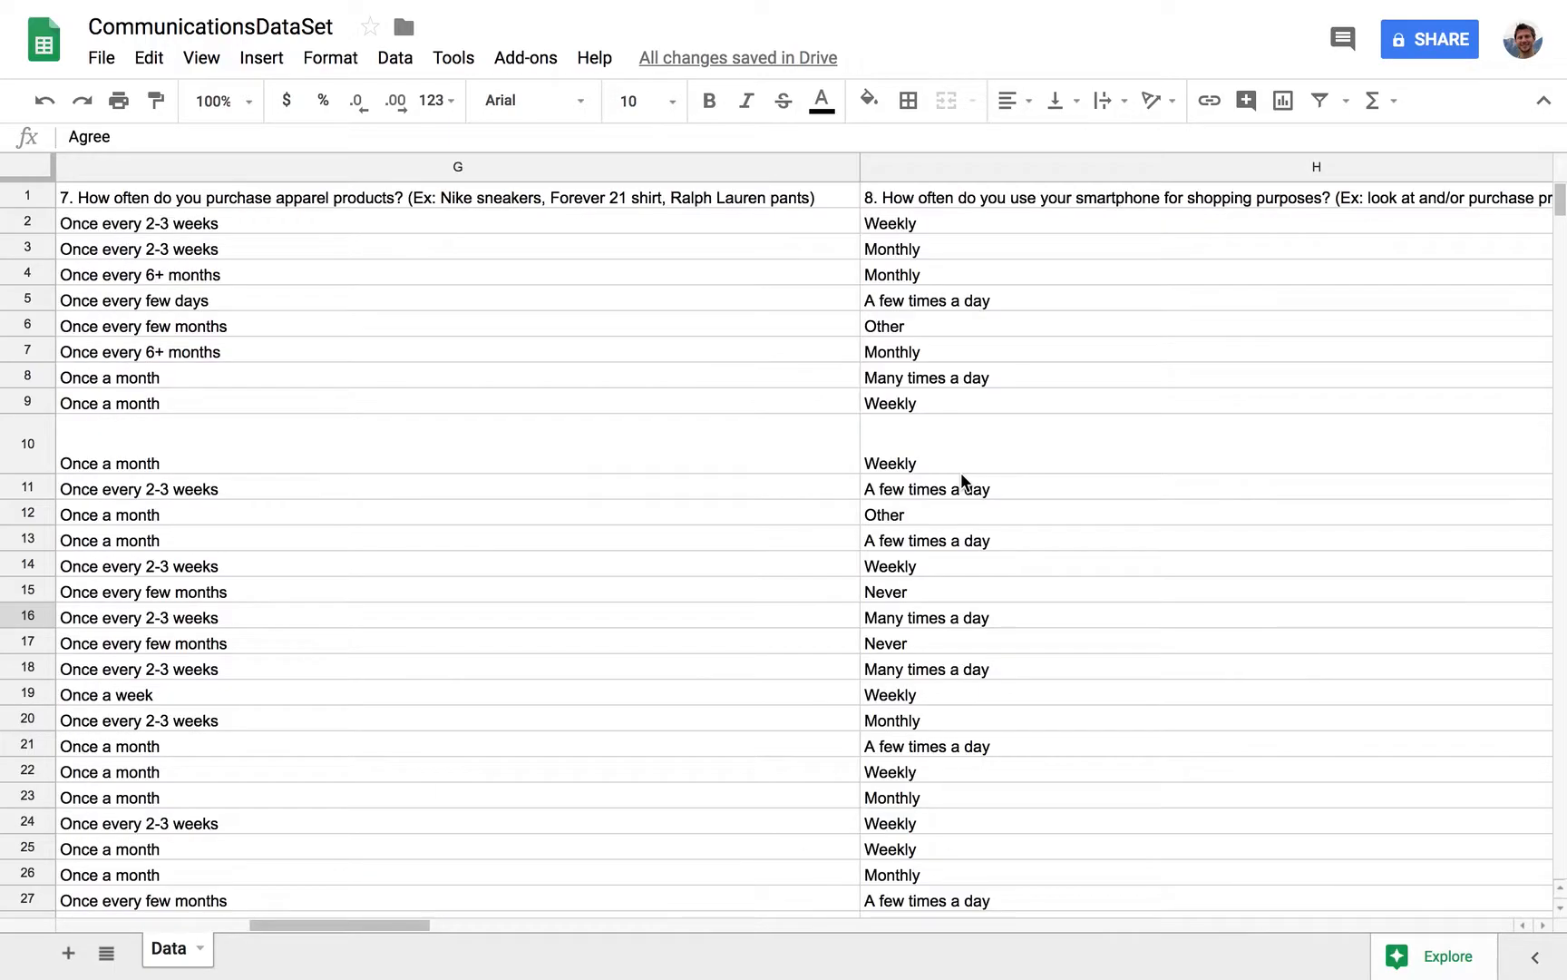
pyautogui.scroll(-1, 961, 473)
pyautogui.hscroll(-15, 959, 472)
pyautogui.scroll(-1, 959, 472)
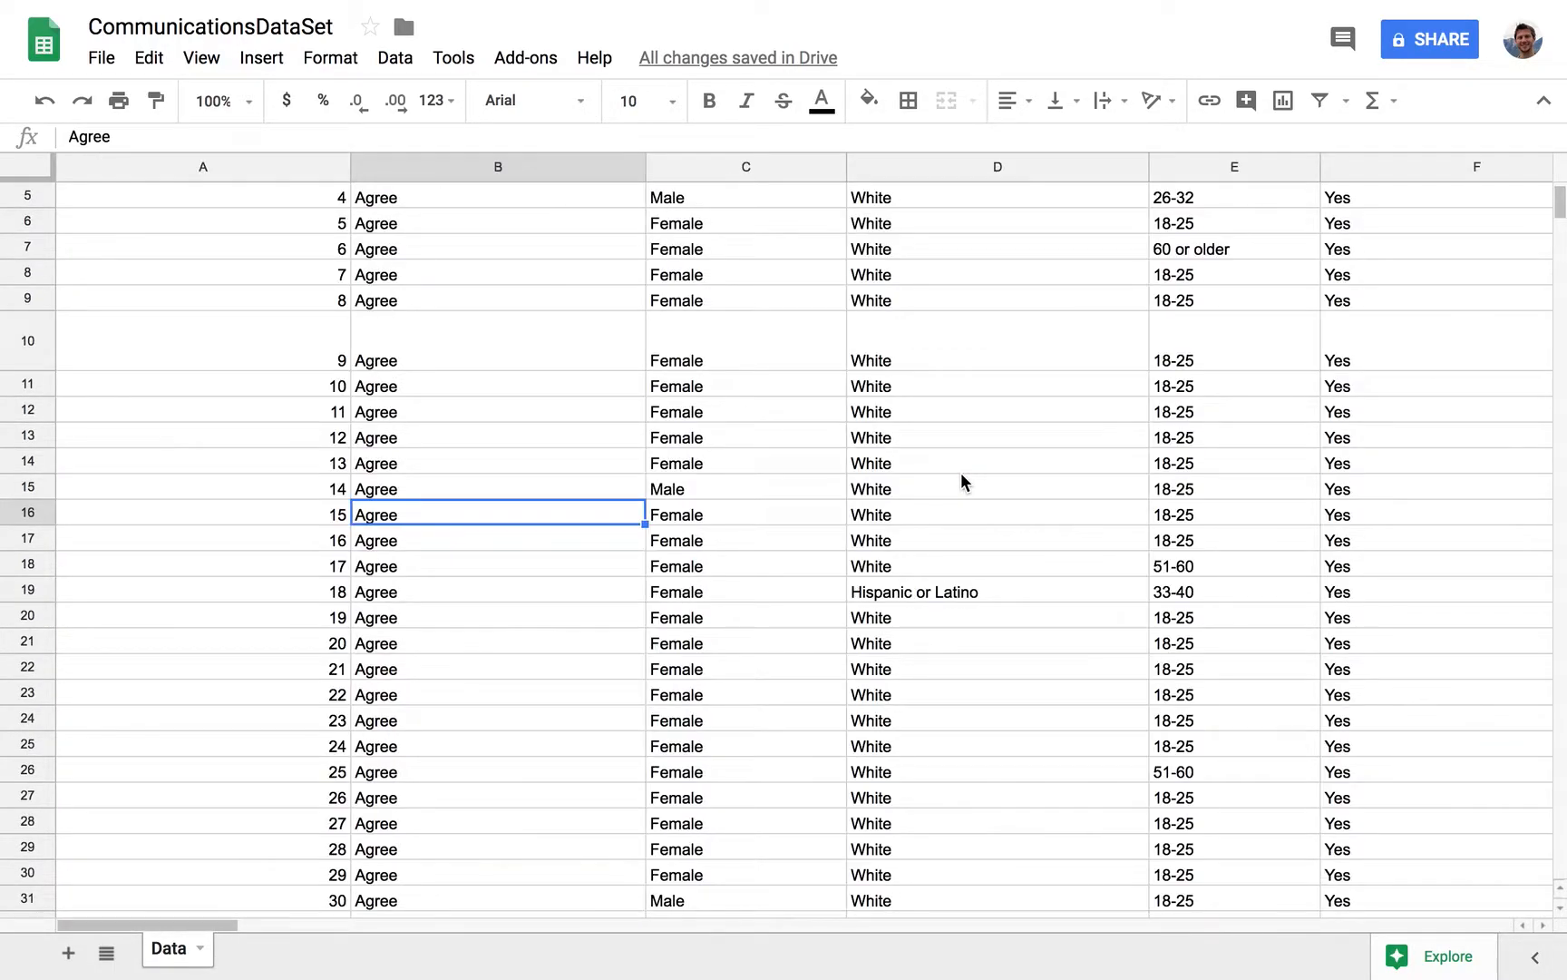
pyautogui.scroll(-2, 960, 472)
pyautogui.scroll(-5, 962, 473)
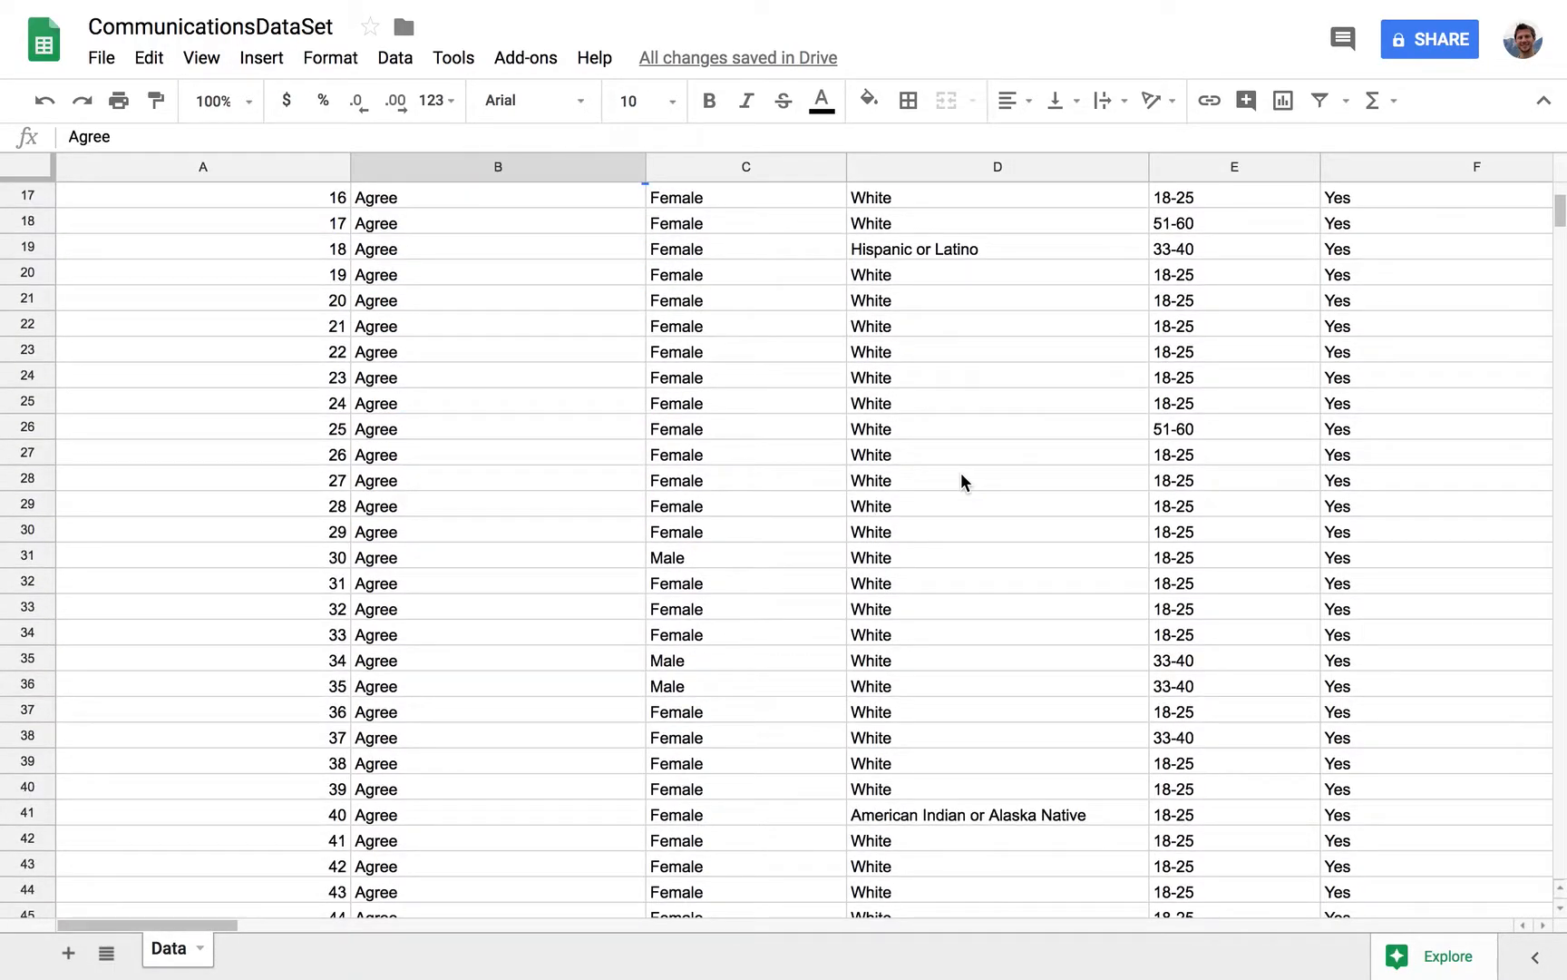
pyautogui.scroll(4, 962, 474)
pyautogui.scroll(5, 961, 473)
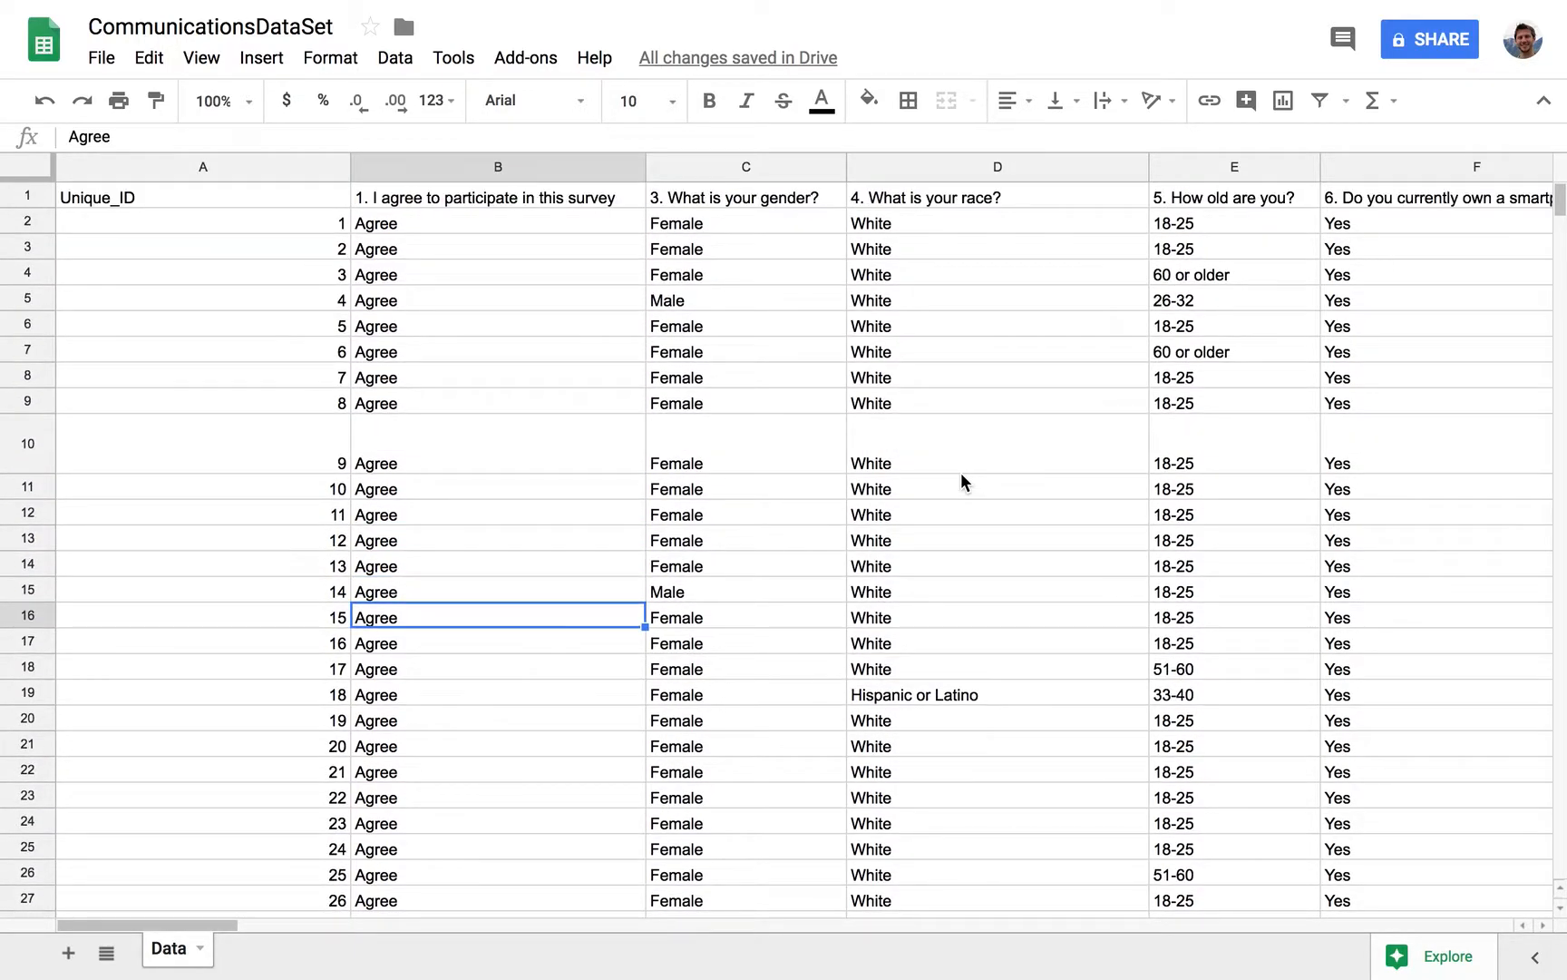
# - Select the full data range A1:S101, starting from the Unique_ID header
pyautogui.click(486, 399)
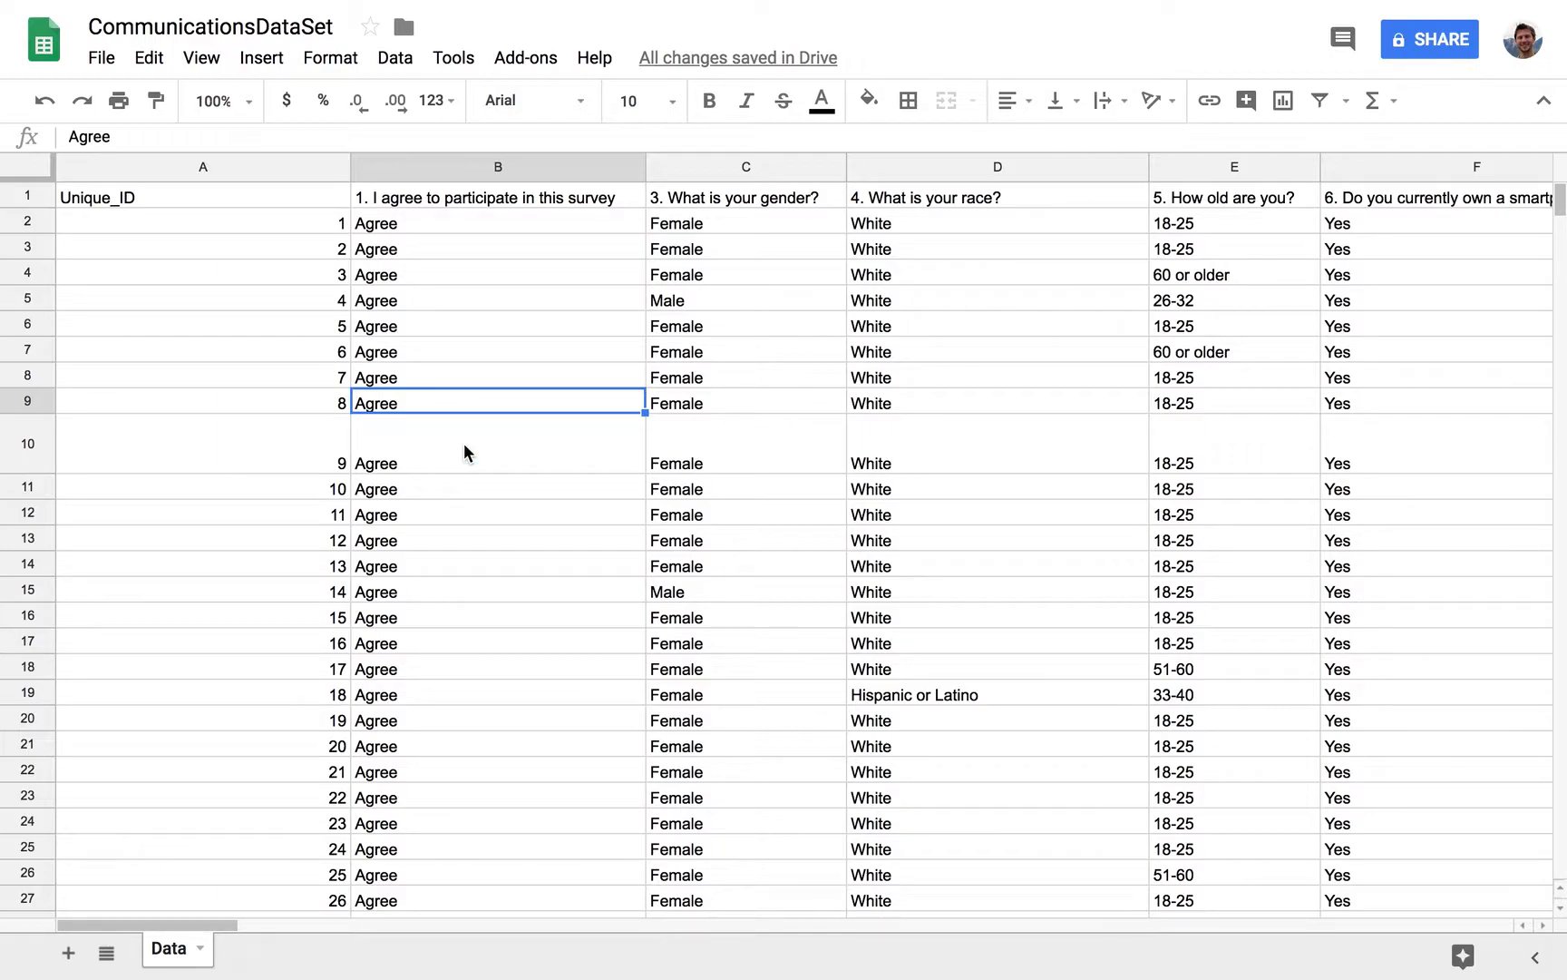
pyautogui.hotkey('ctrl', 'a')
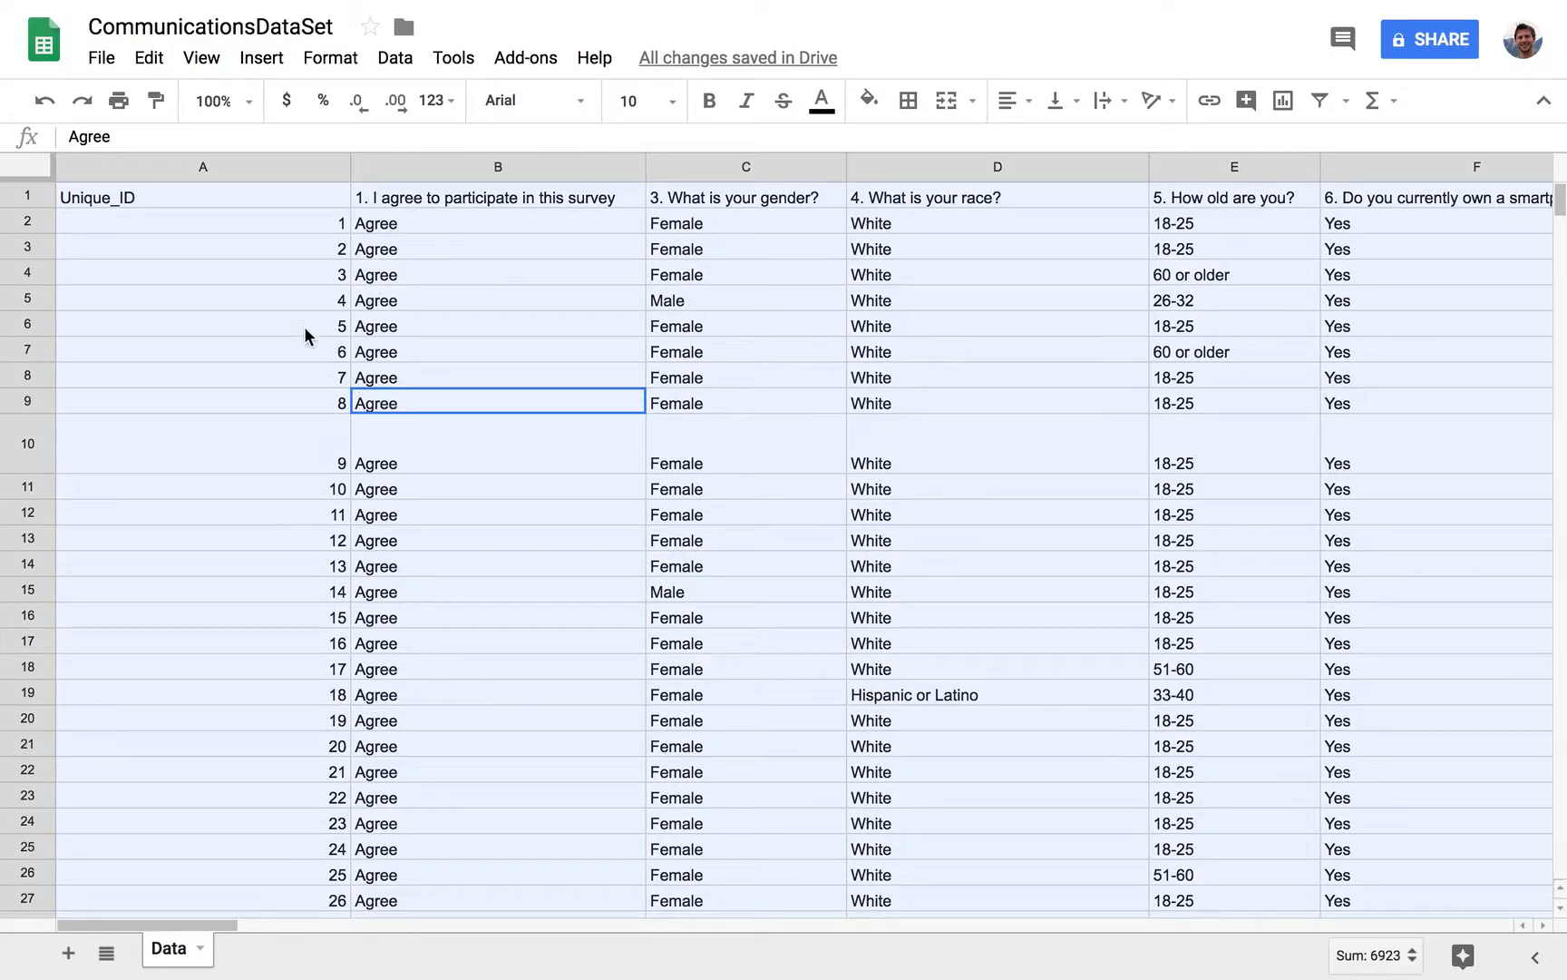
pyautogui.click(230, 186)
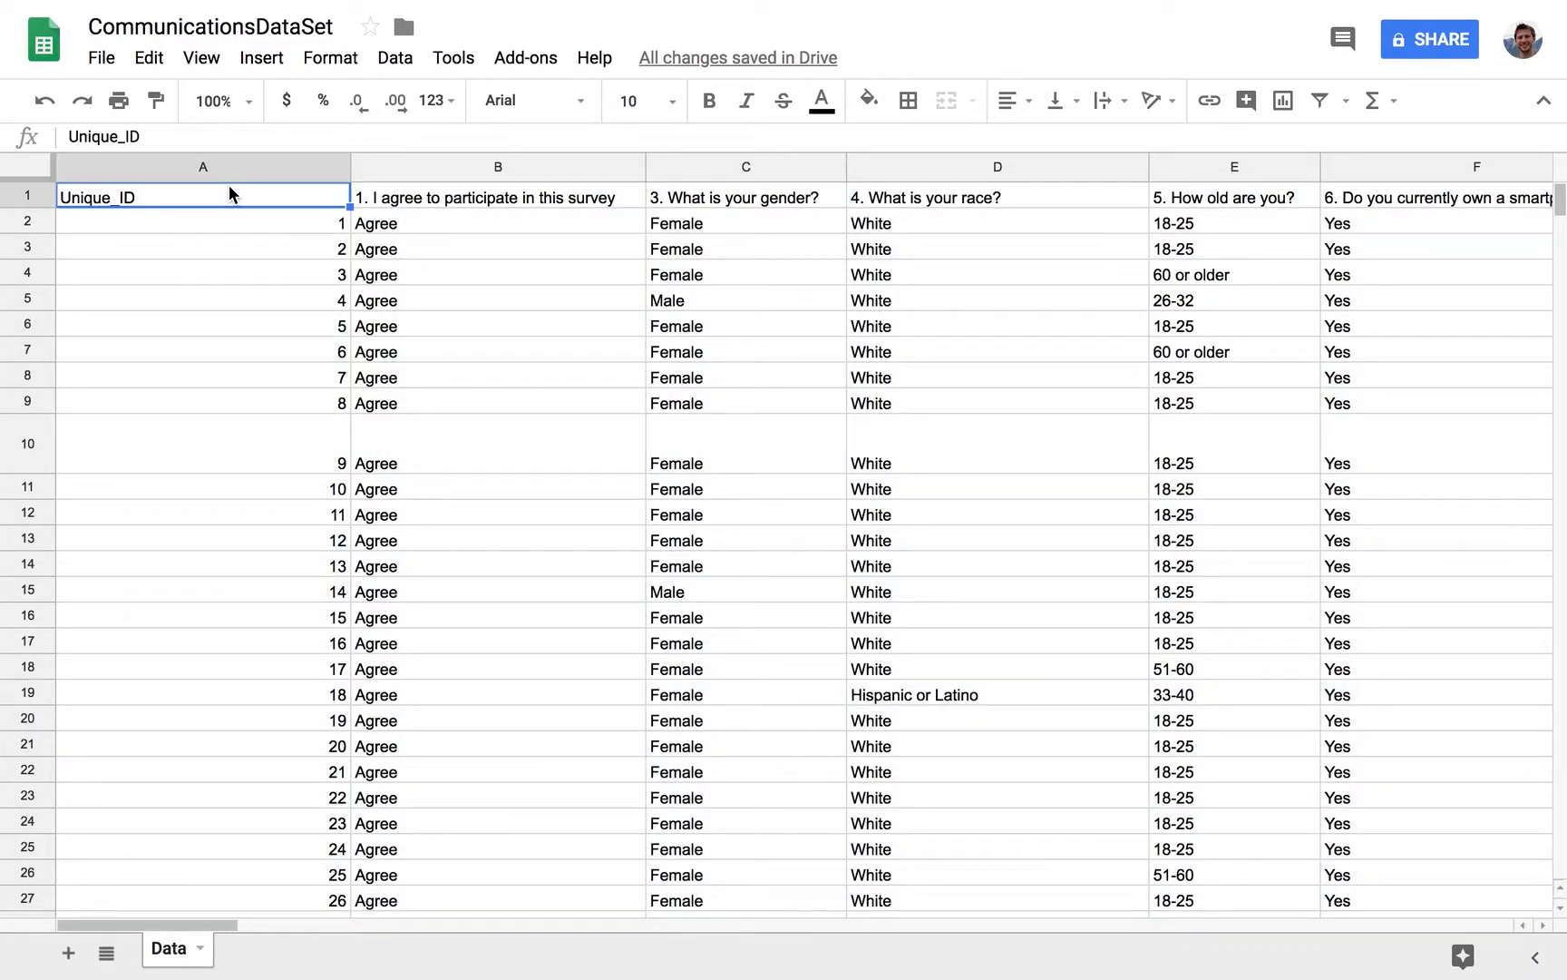
pyautogui.hotkey('ctrl', 'shift', 'Right')
pyautogui.hotkey('ctrl', 'shift', 'Down')
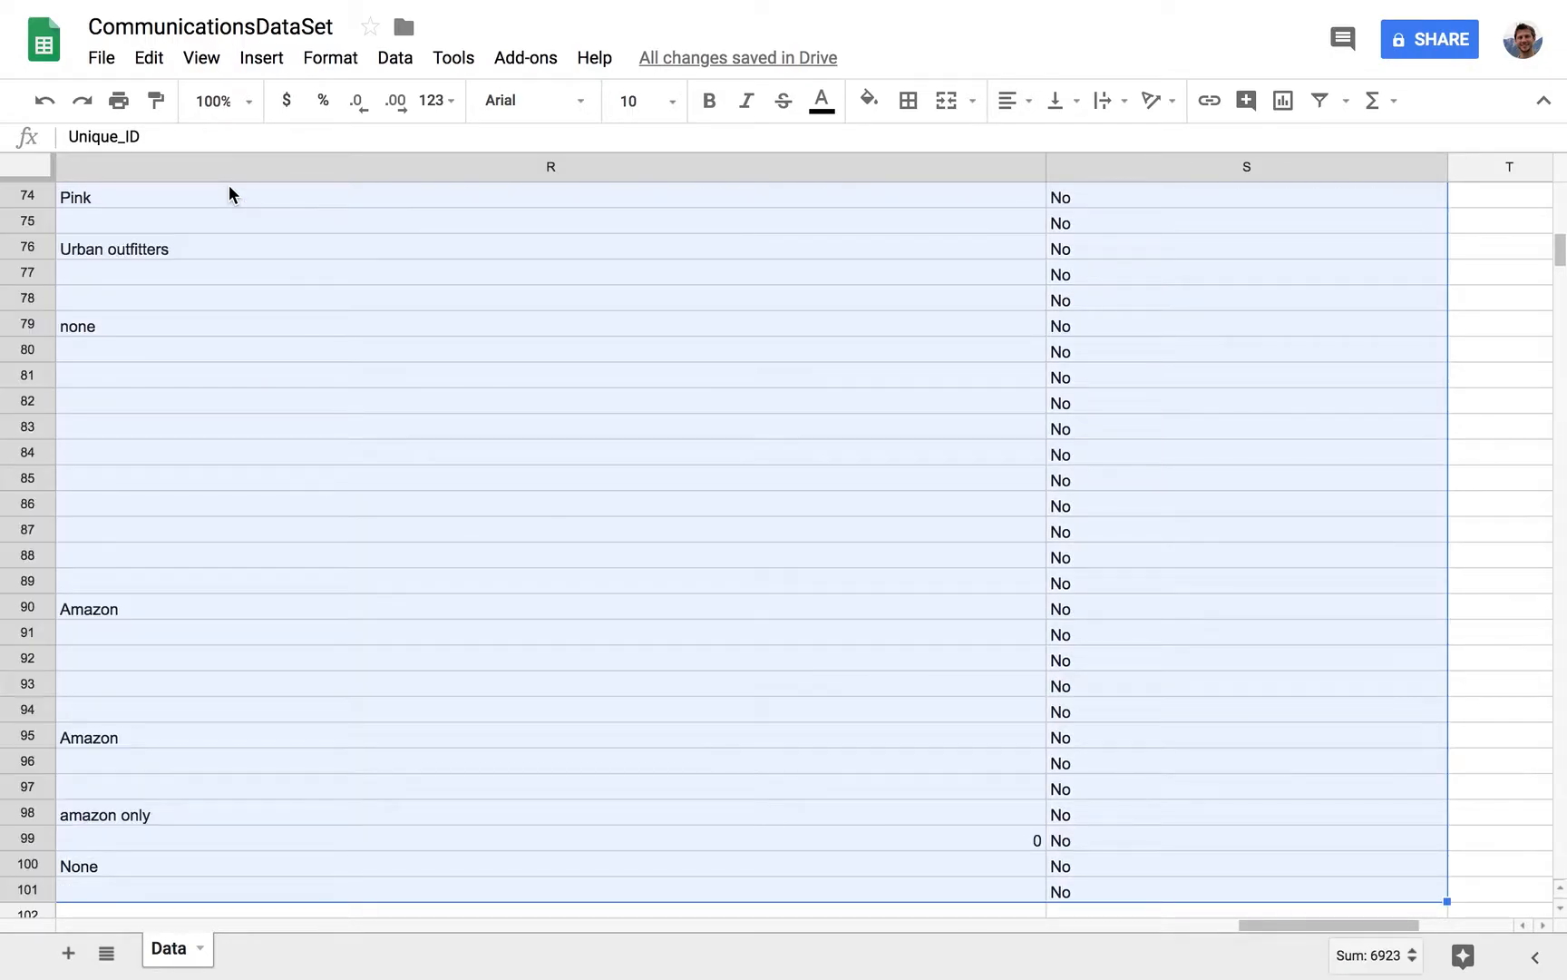
pyautogui.hscroll(-10, 496, 584)
pyautogui.scroll(15, 496, 584)
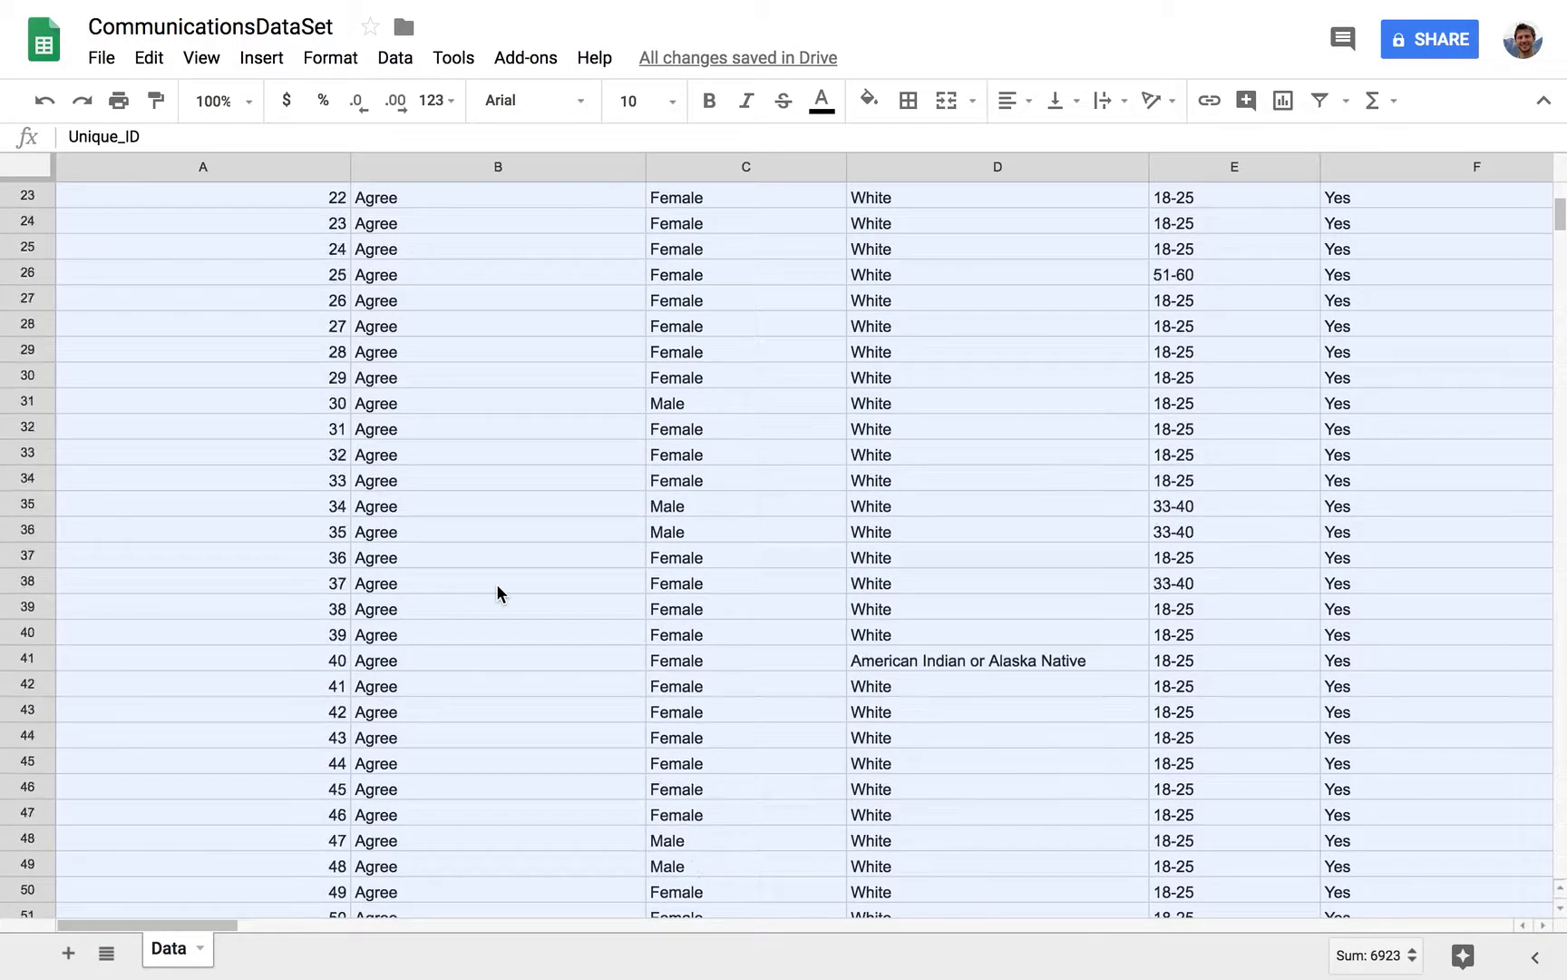
pyautogui.scroll(8, 497, 584)
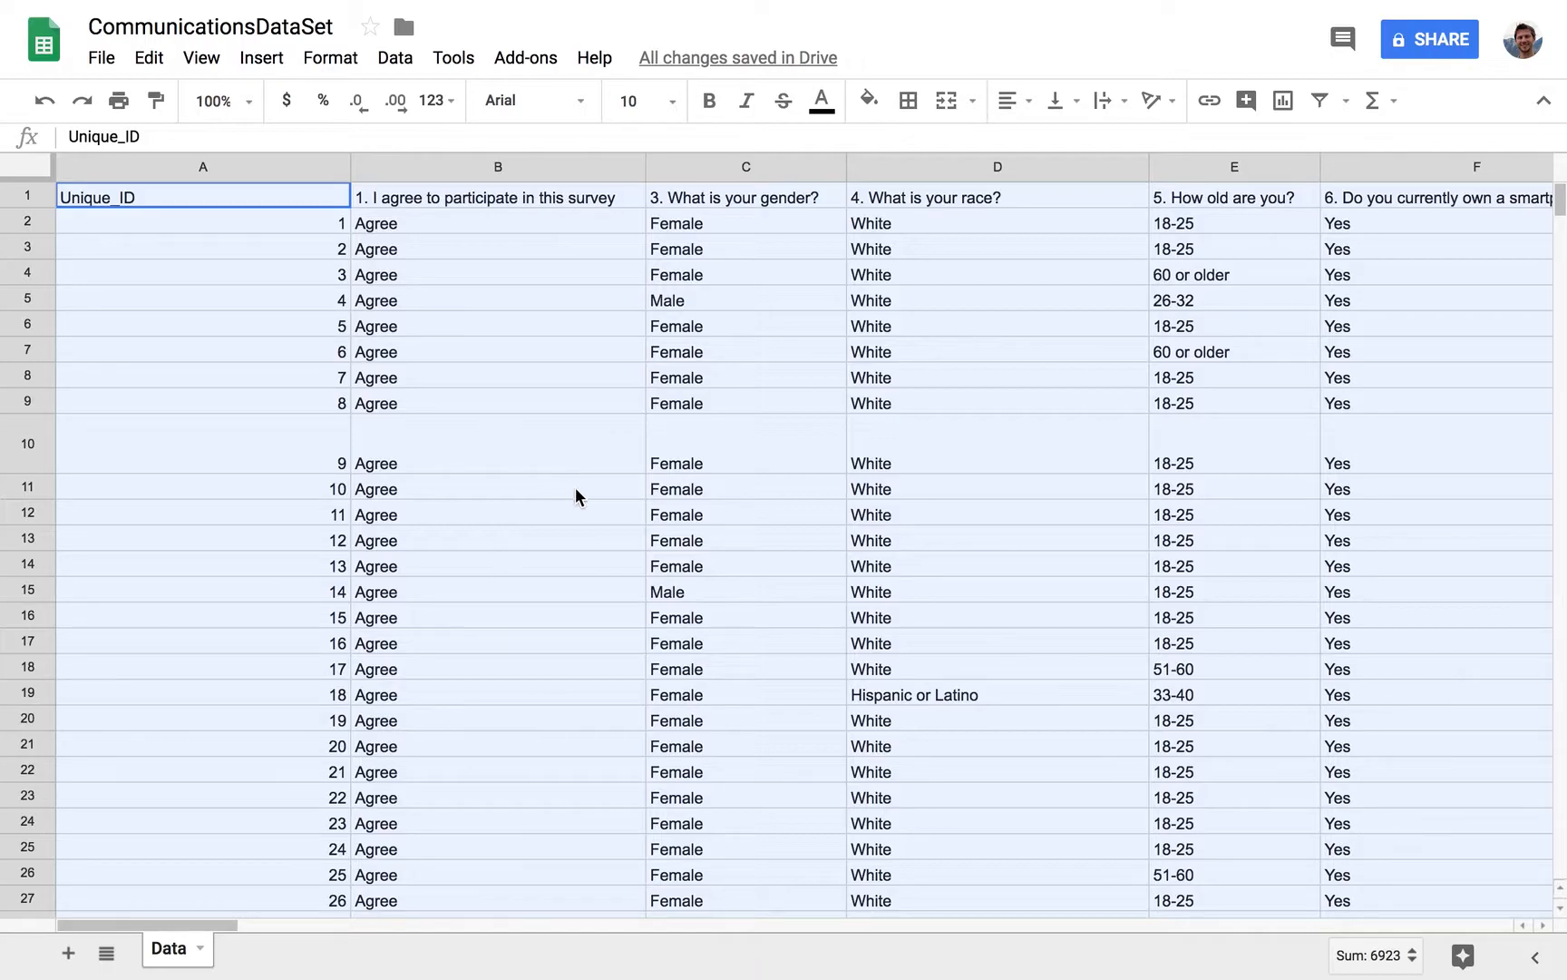
# - Add a conditional formatting rule to A1:S101 that fills cells with the default light red style if the cell is empty
pyautogui.click(325, 60)
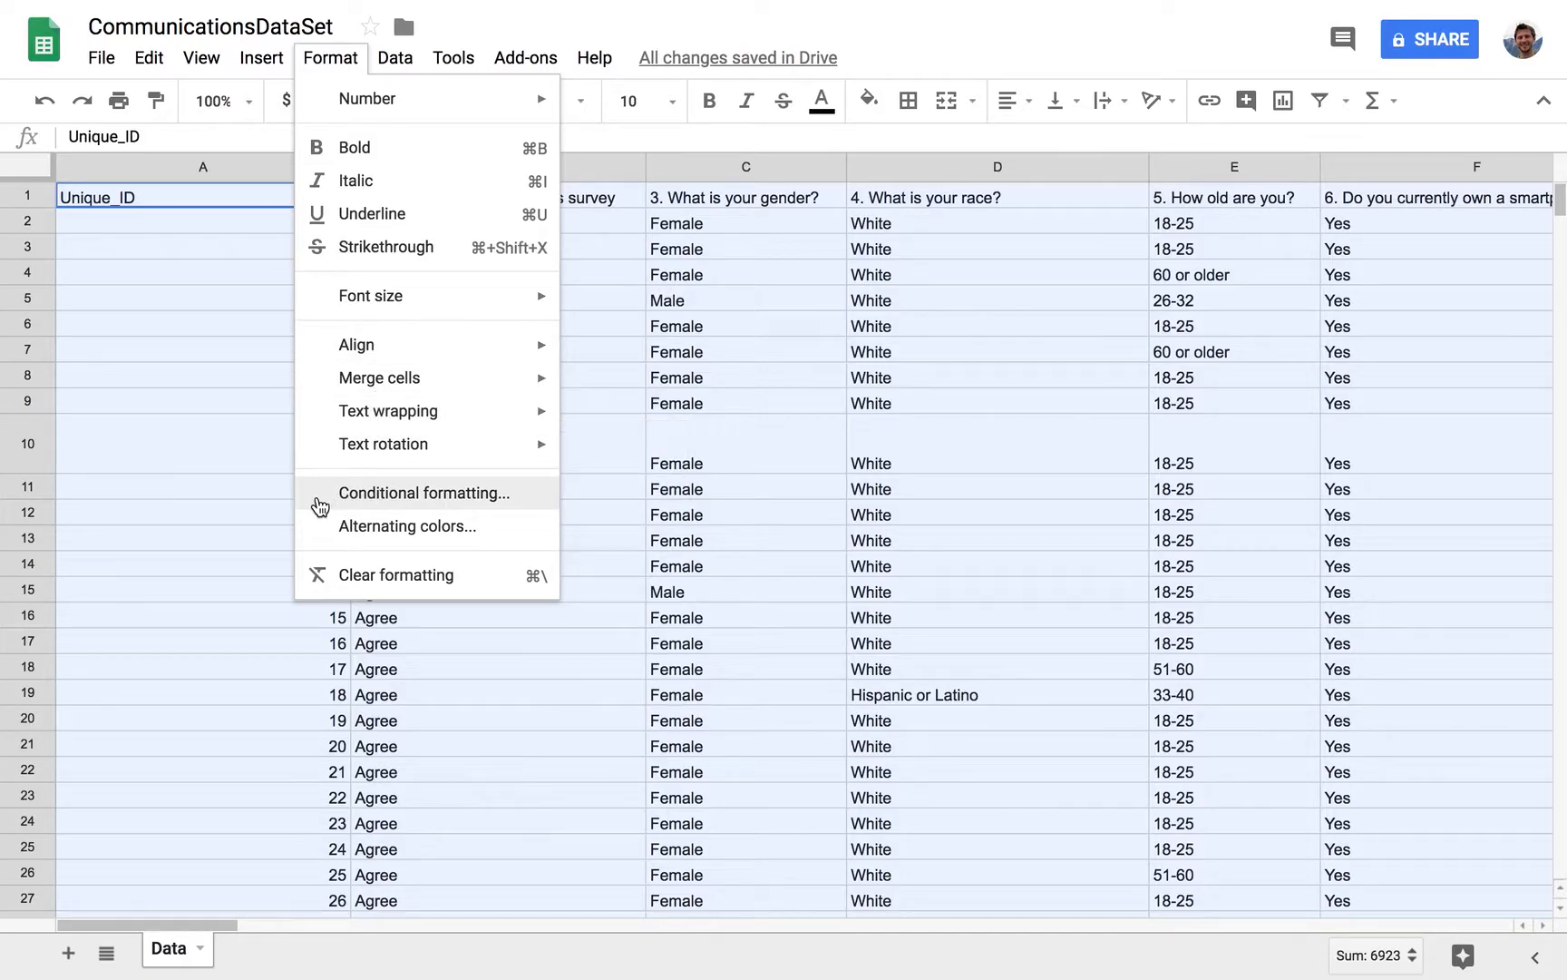
pyautogui.click(319, 495)
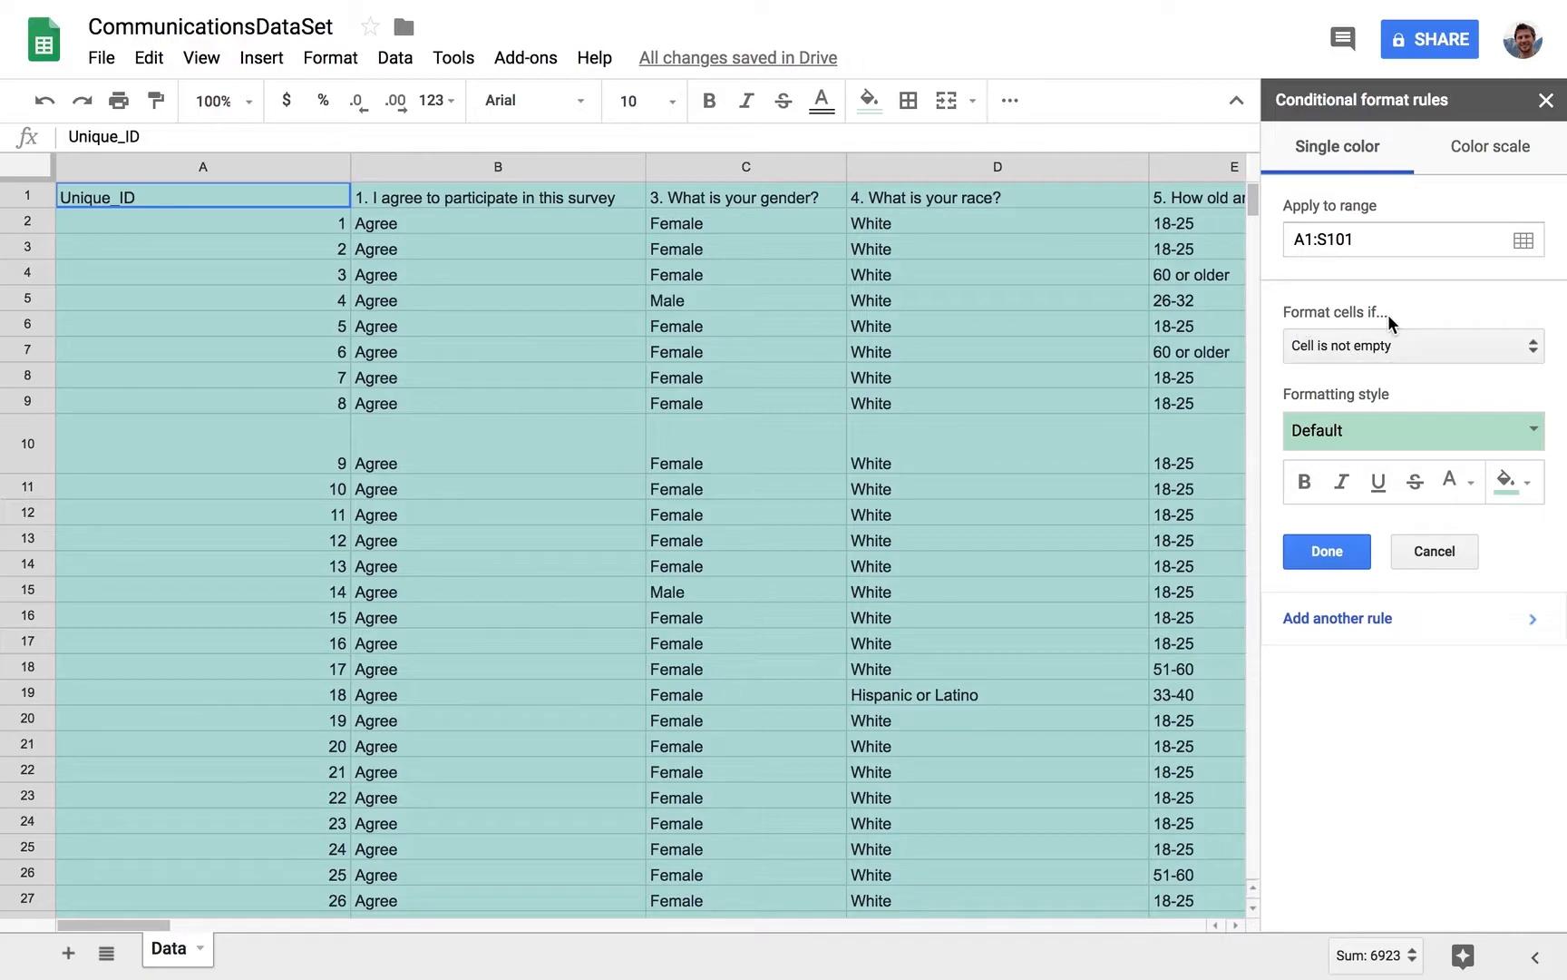
pyautogui.click(1427, 354)
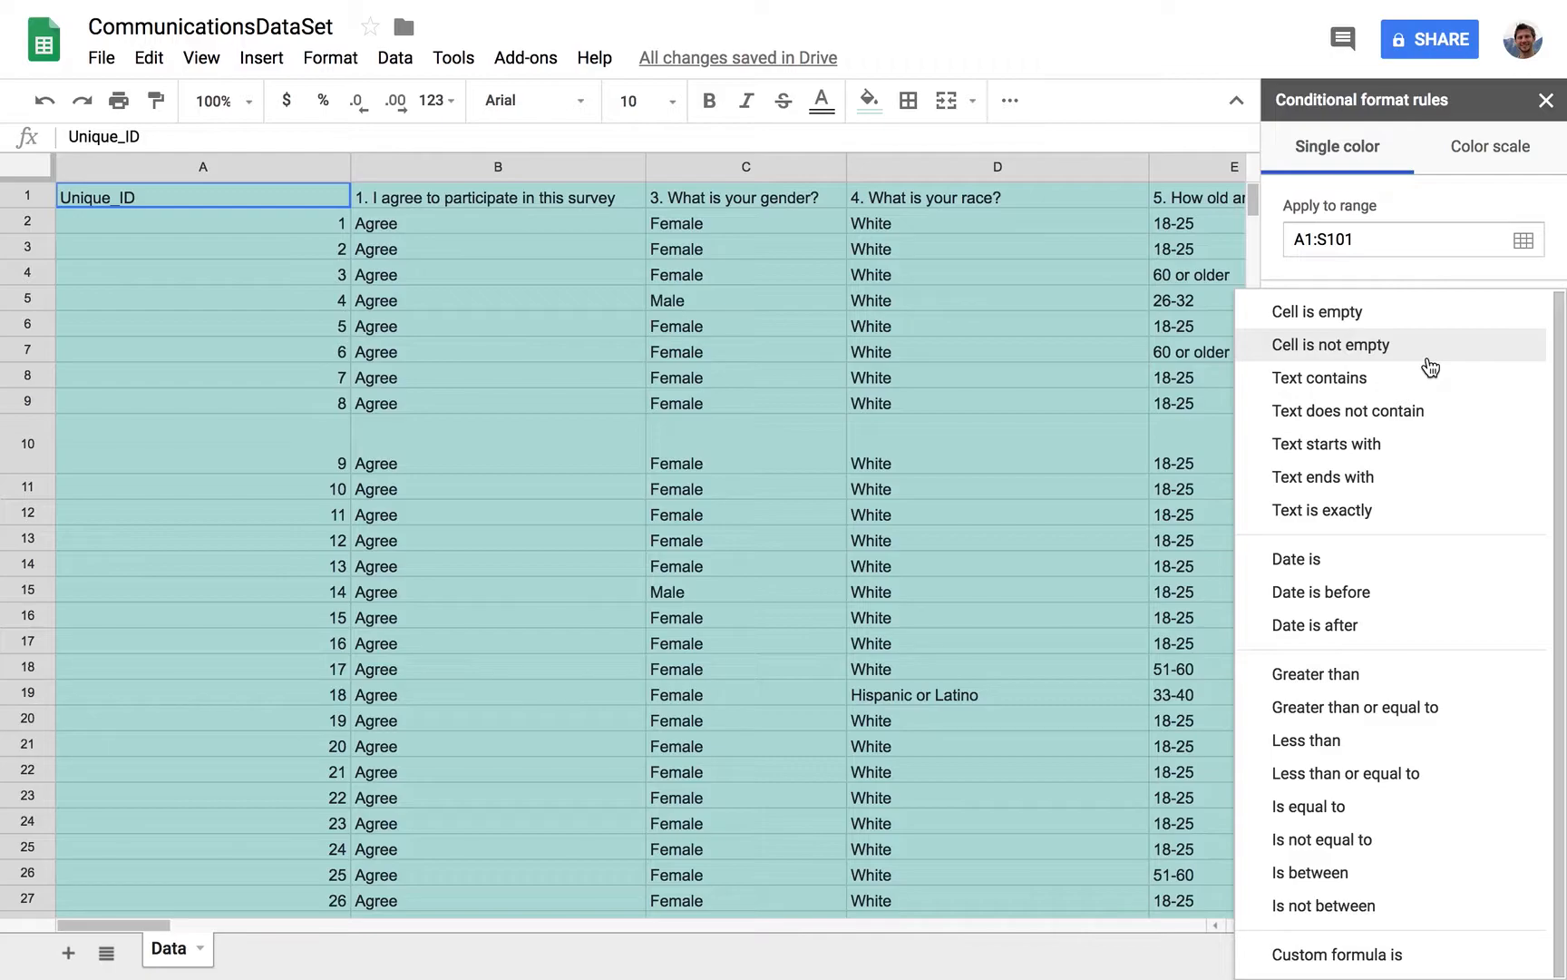
pyautogui.click(1422, 316)
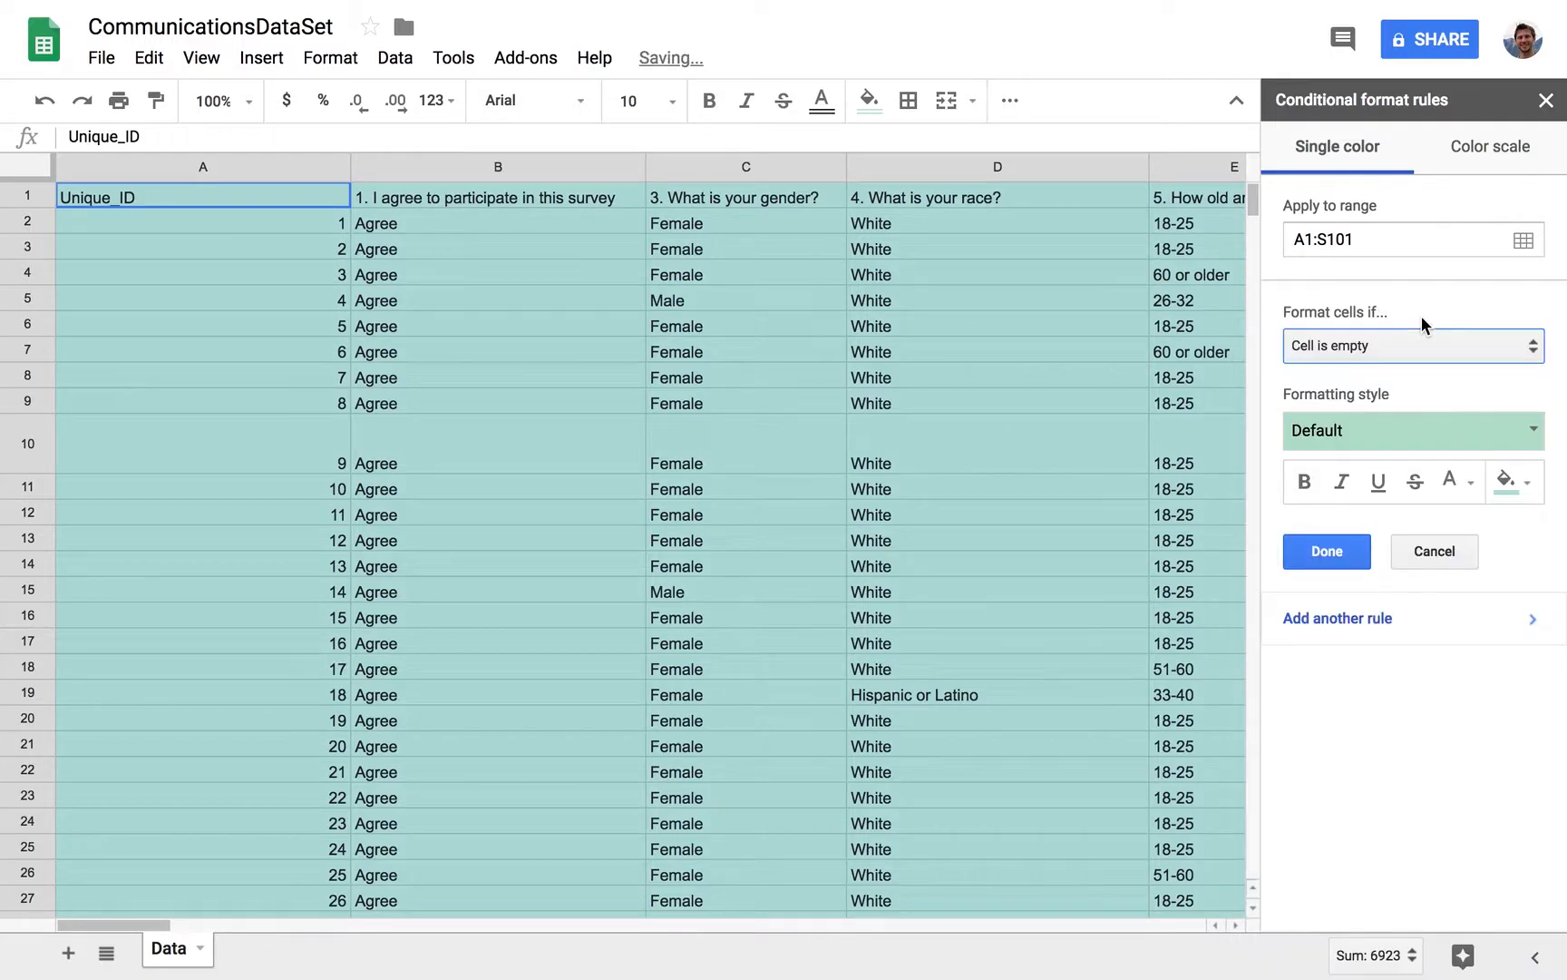
pyautogui.click(1528, 432)
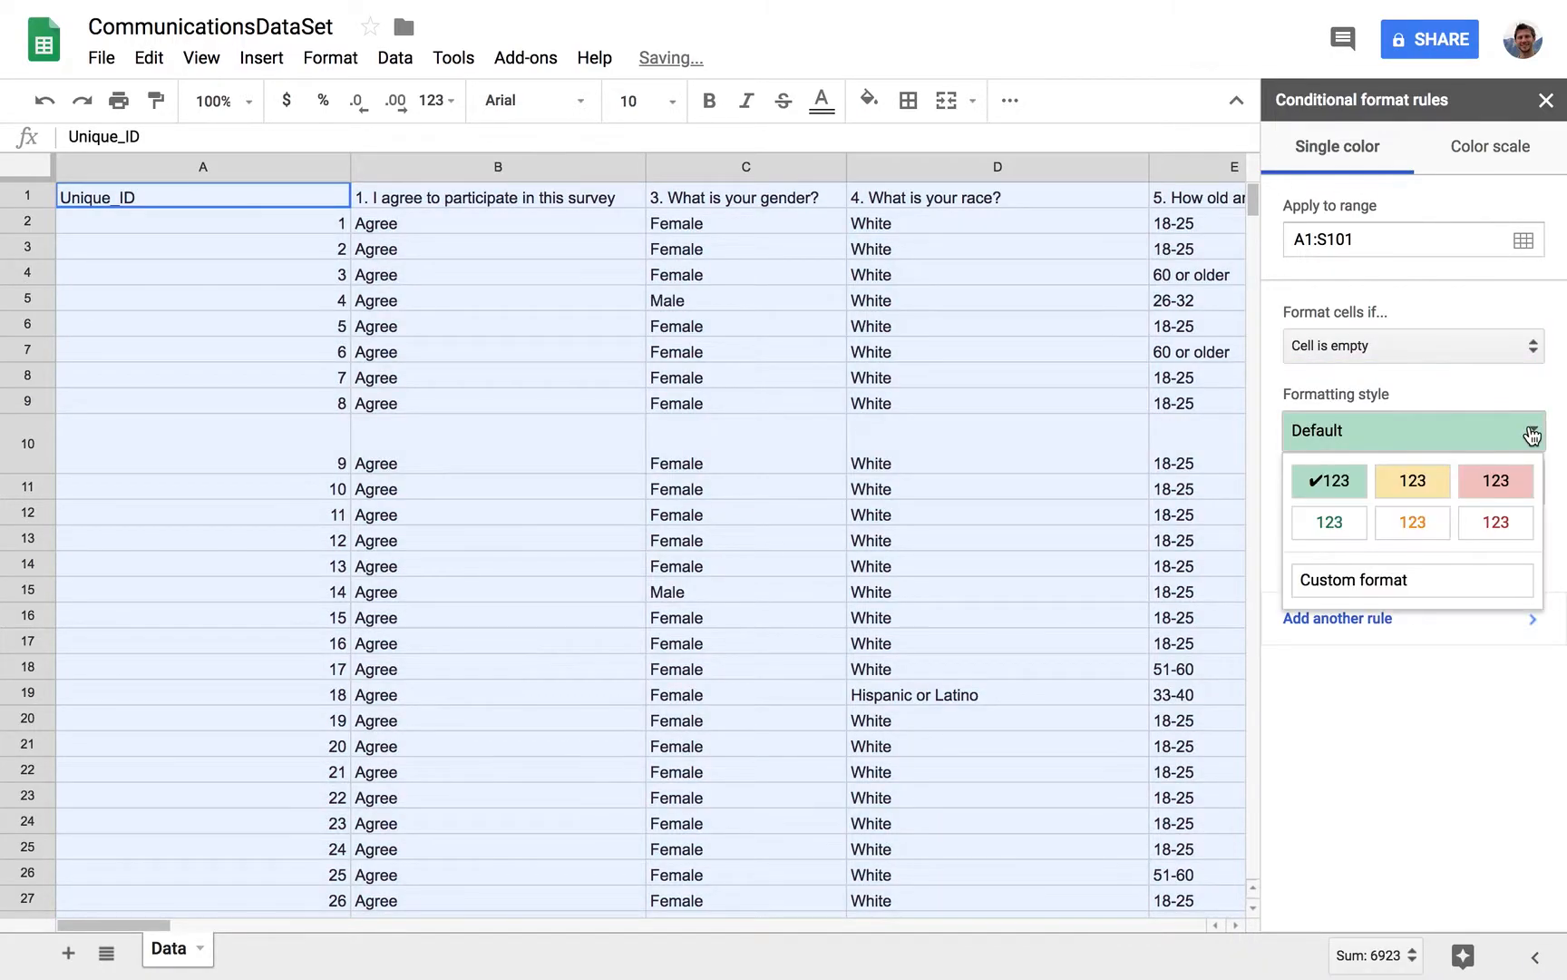
pyautogui.click(1496, 485)
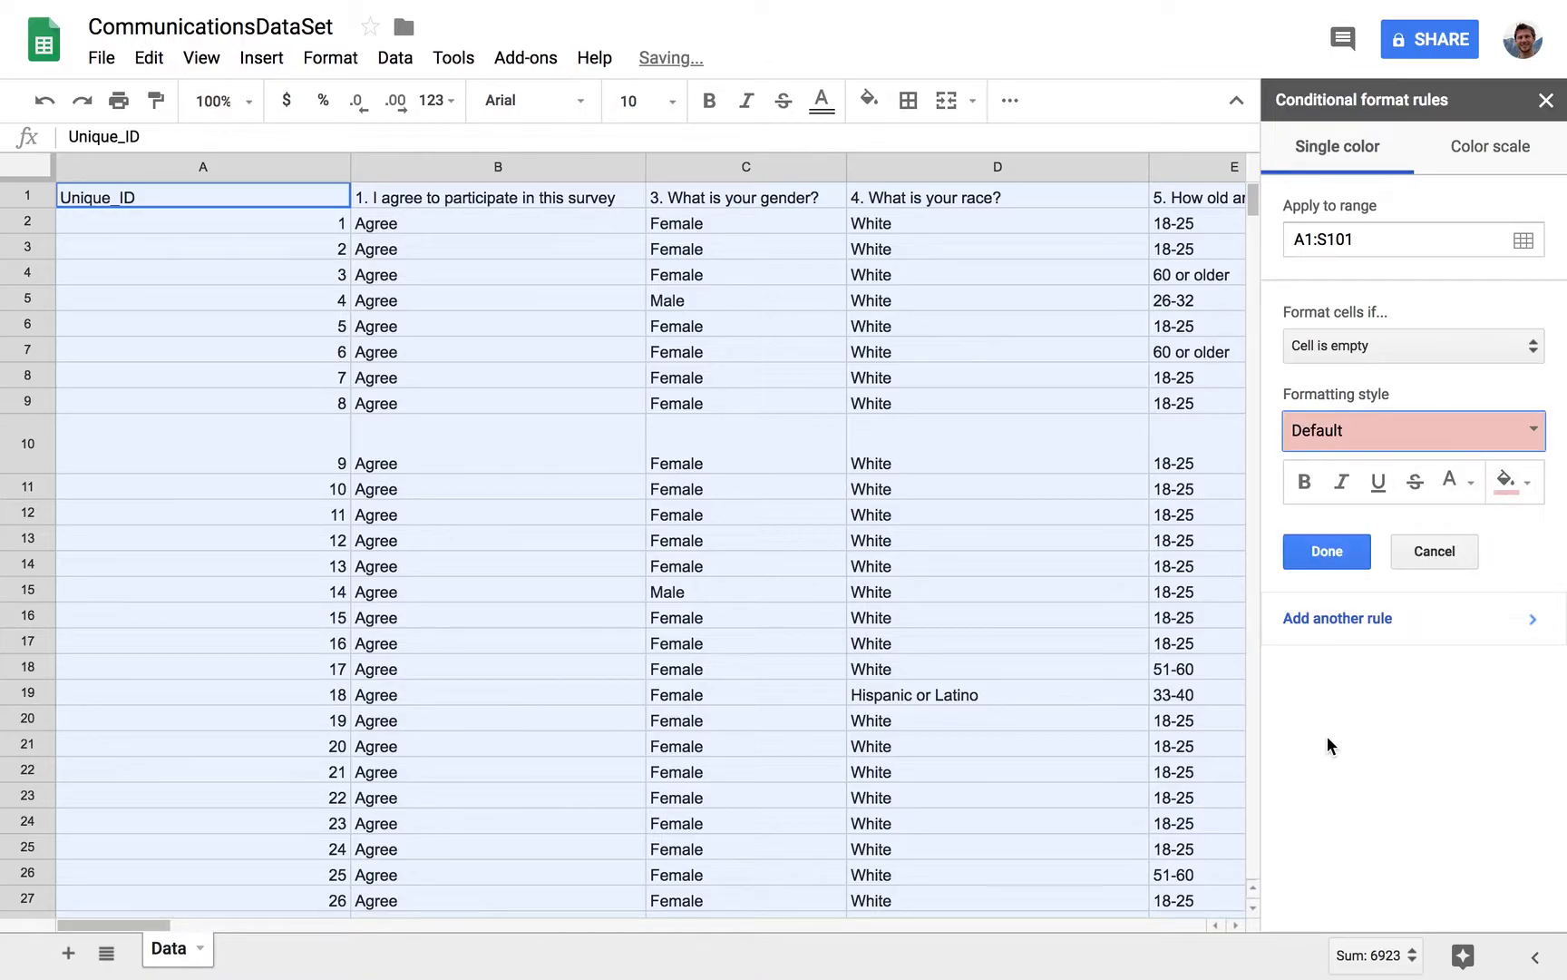
pyautogui.click(1327, 551)
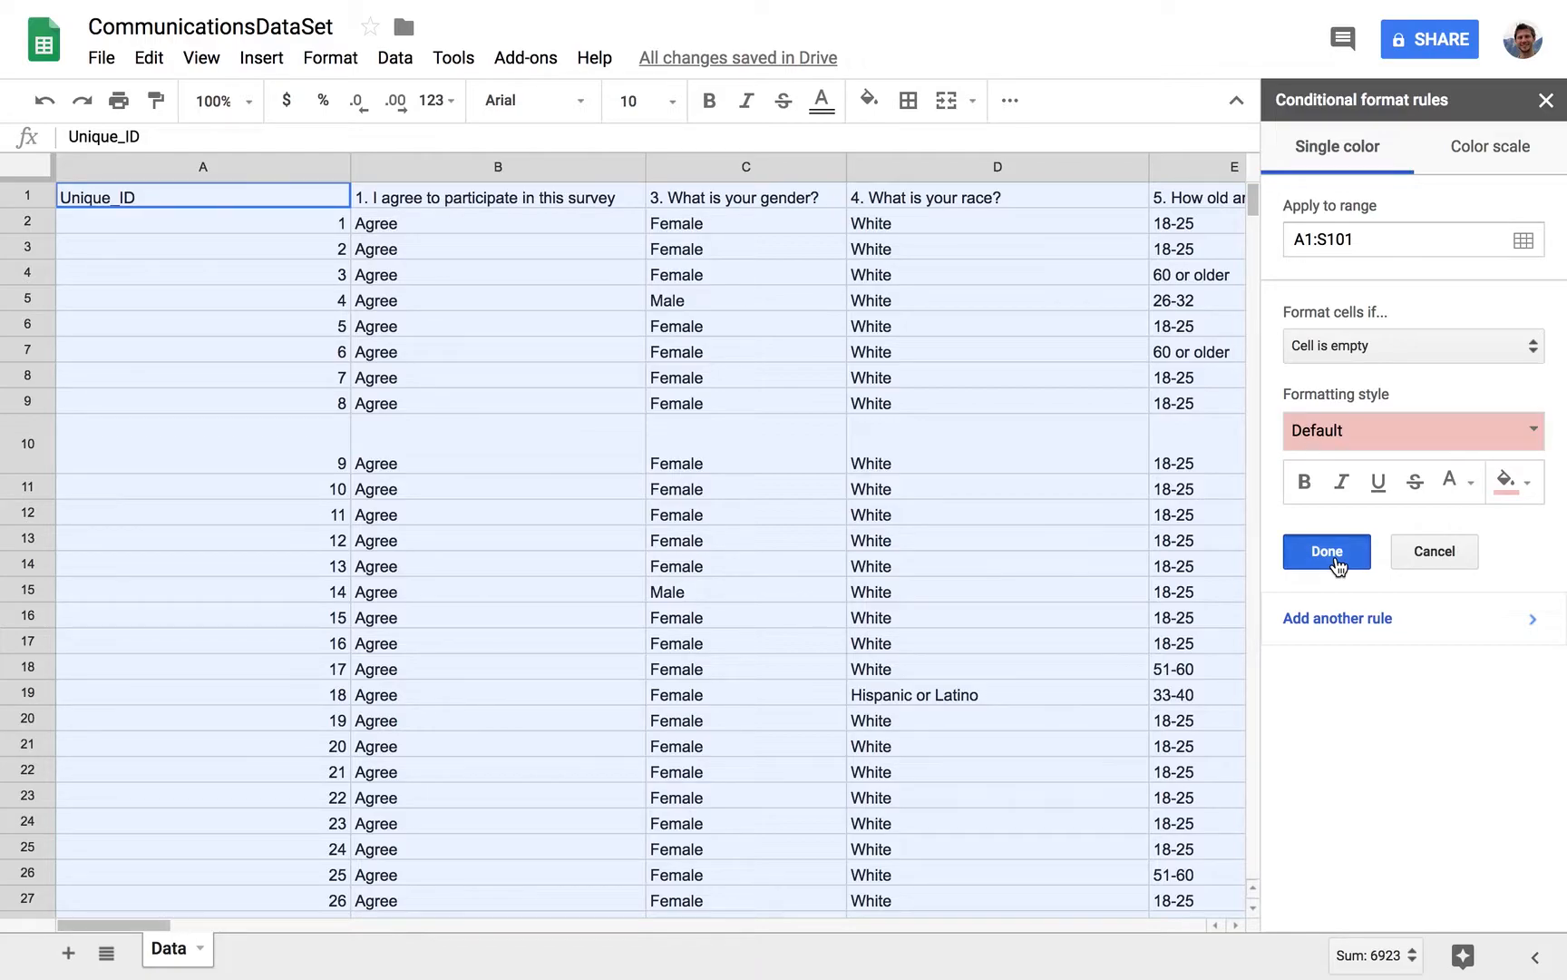
pyautogui.moveTo(1553, 4)
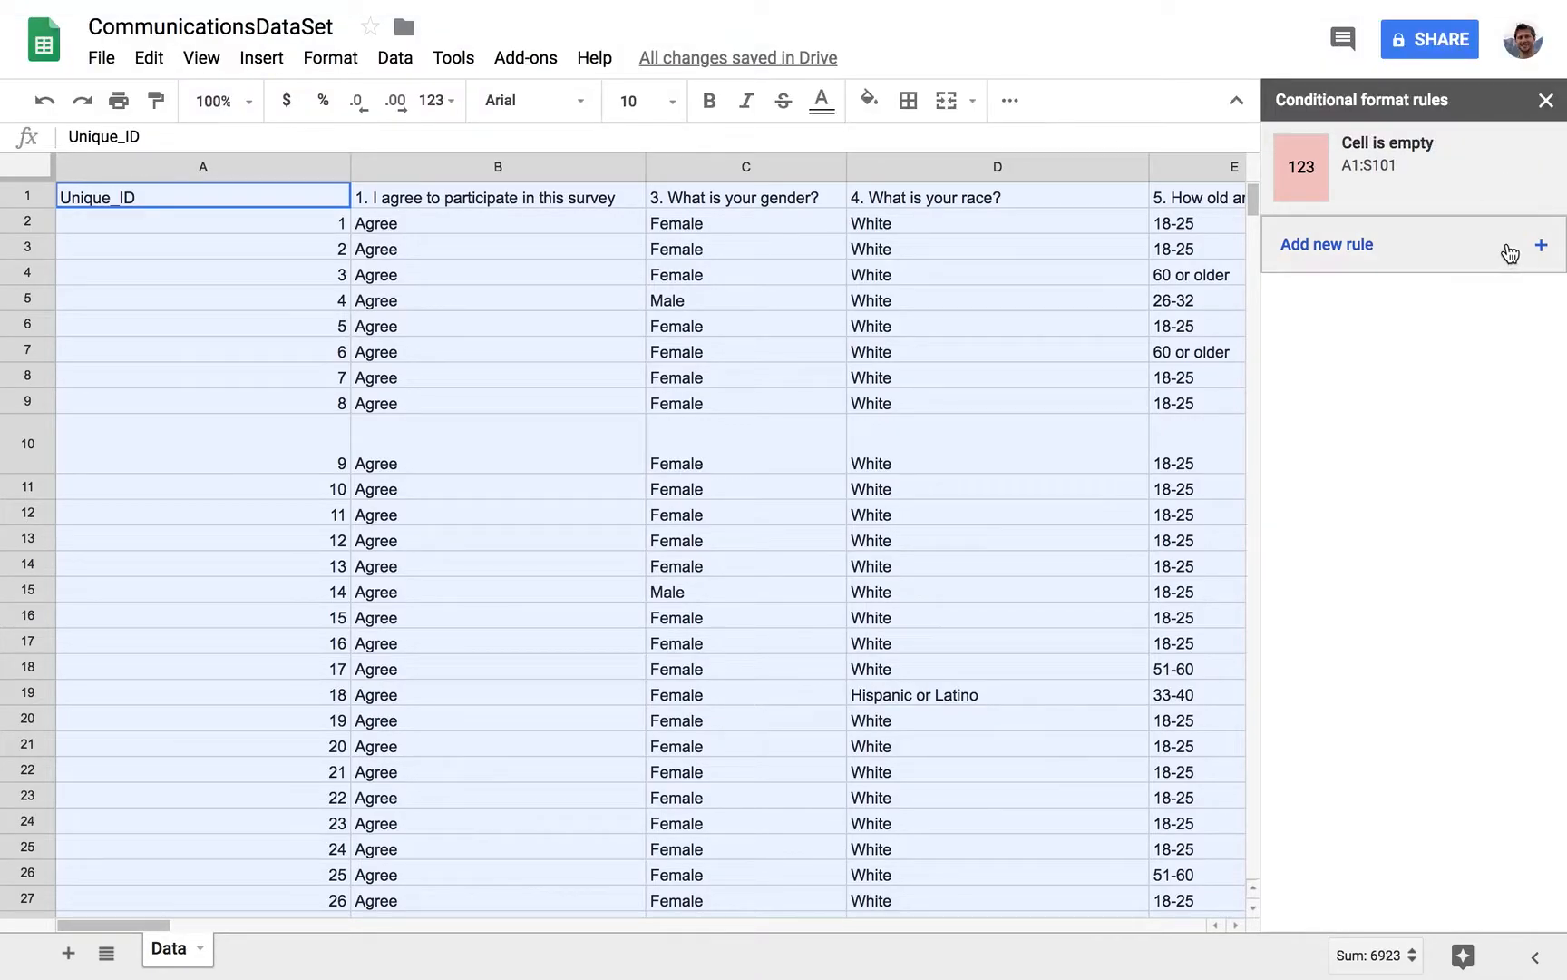
pyautogui.click(1545, 105)
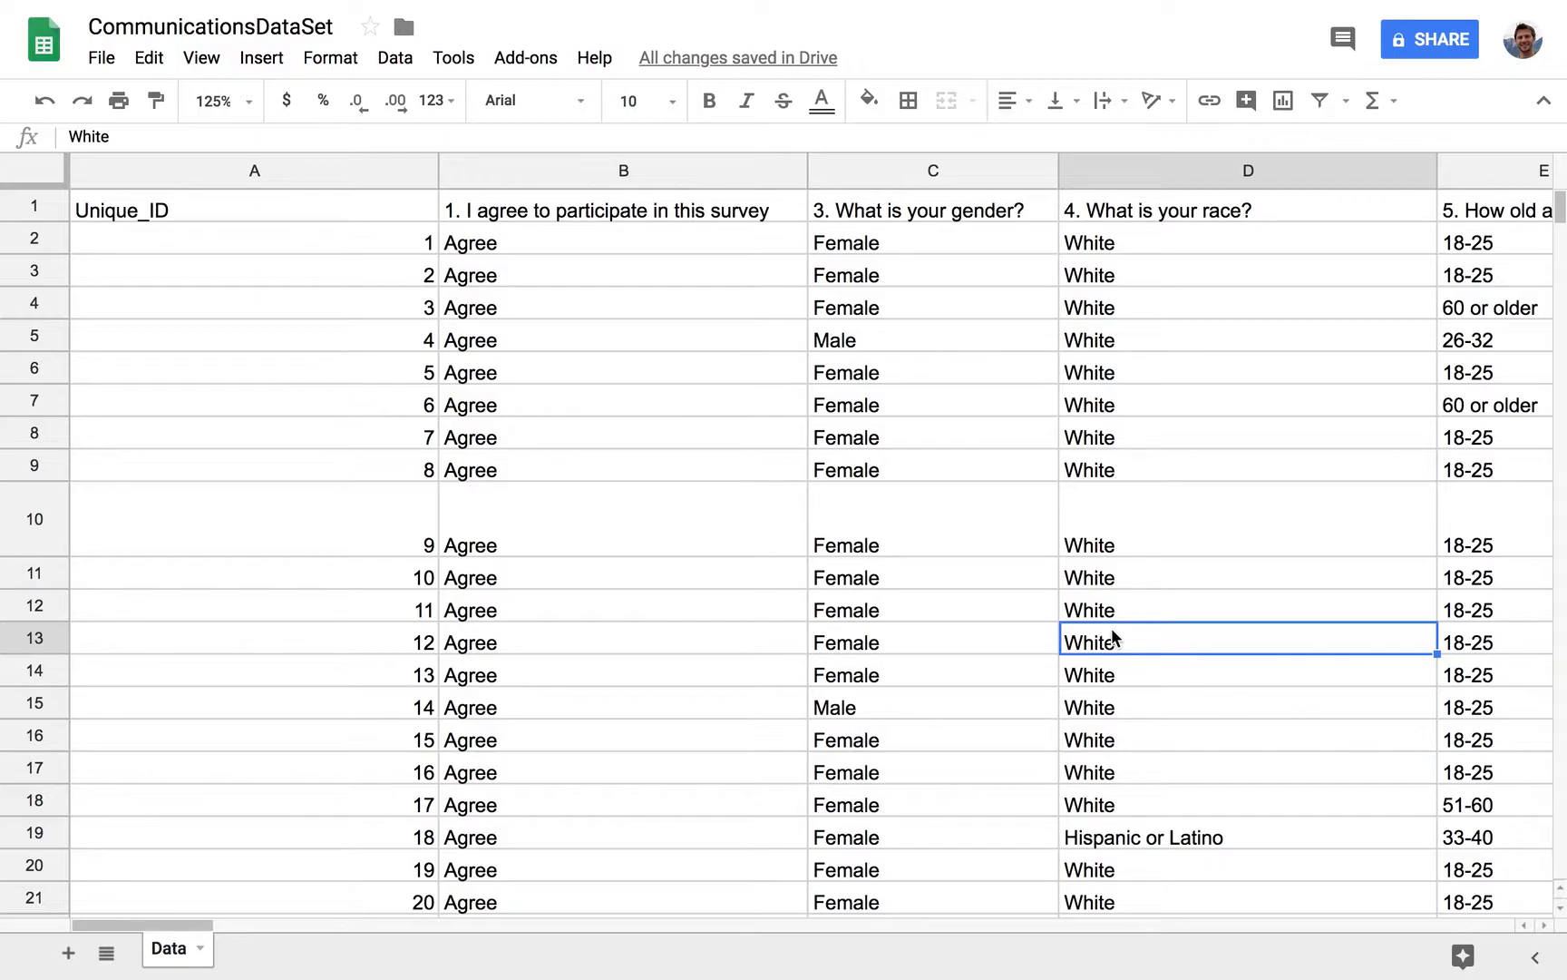
# - Zoom the sheet out to 50% and look through the question columns for cells highlighted as empty
pyautogui.hscroll(10, 1066, 633)
pyautogui.hscroll(-10, 1064, 635)
pyautogui.scroll(-3, 1064, 635)
pyautogui.hscroll(-3, 1063, 635)
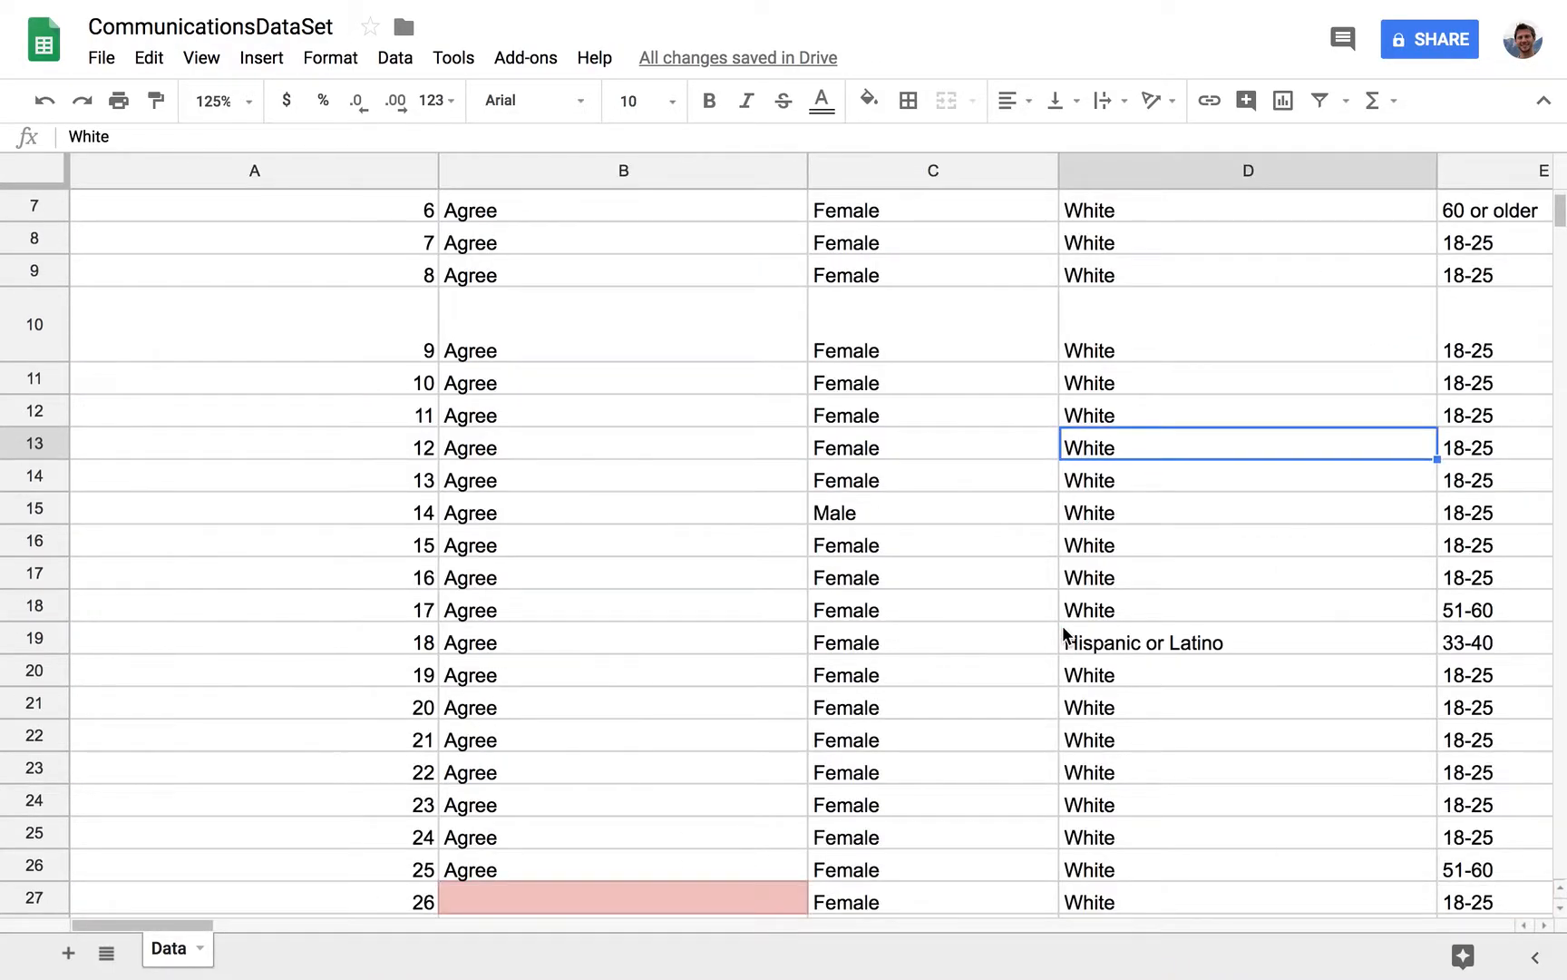
pyautogui.scroll(3, 1063, 640)
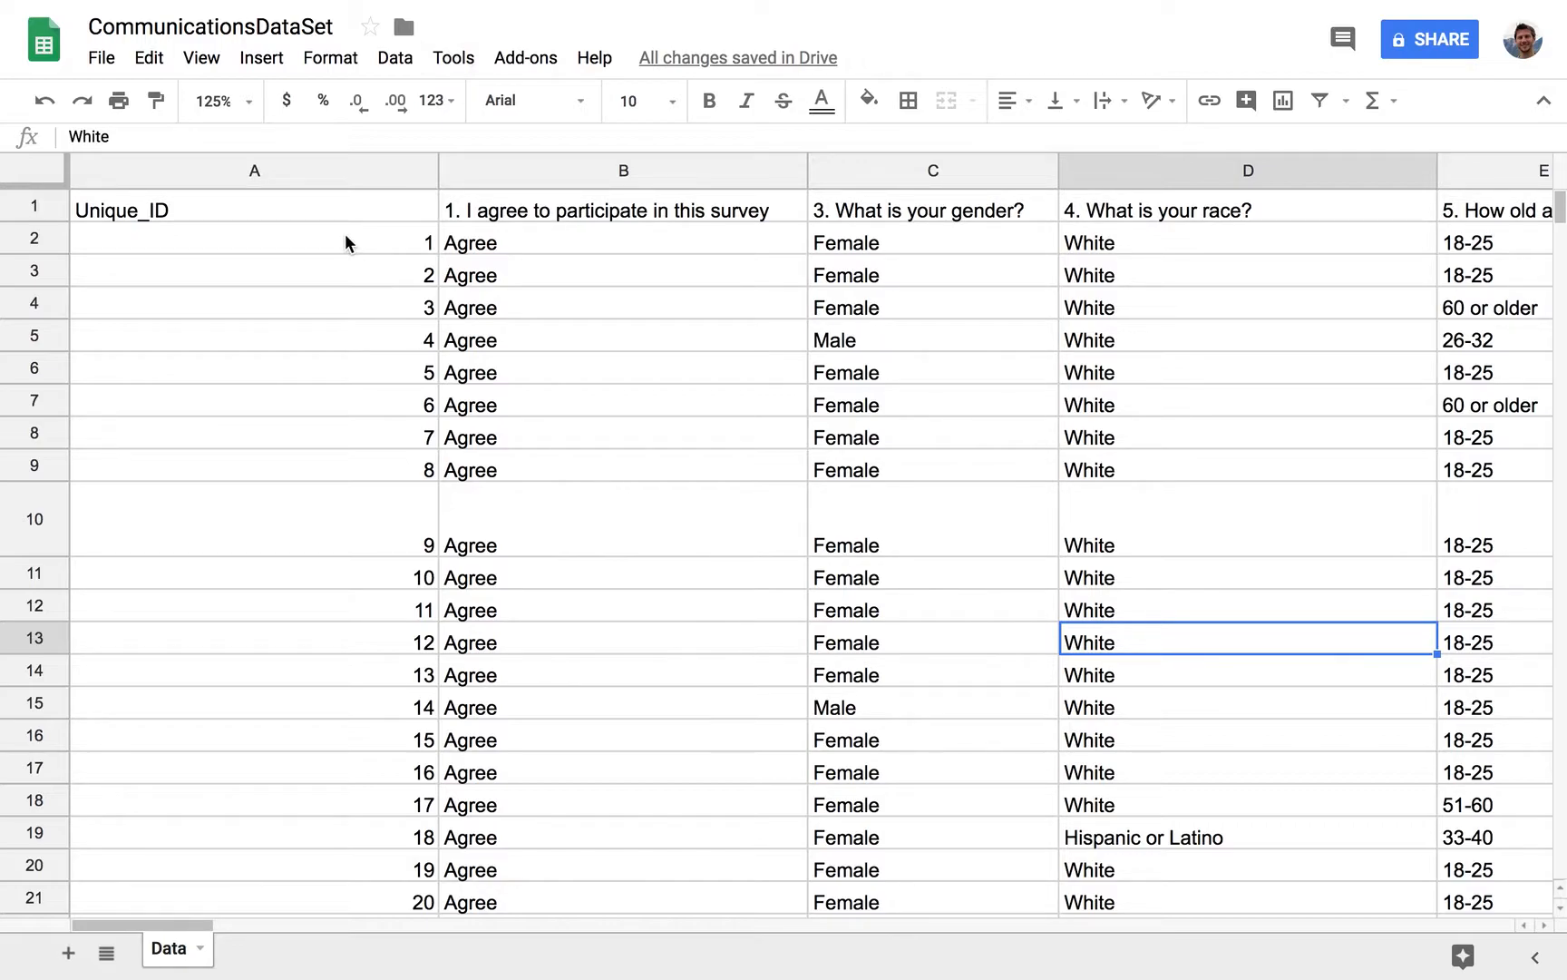
pyautogui.click(252, 103)
pyautogui.click(243, 144)
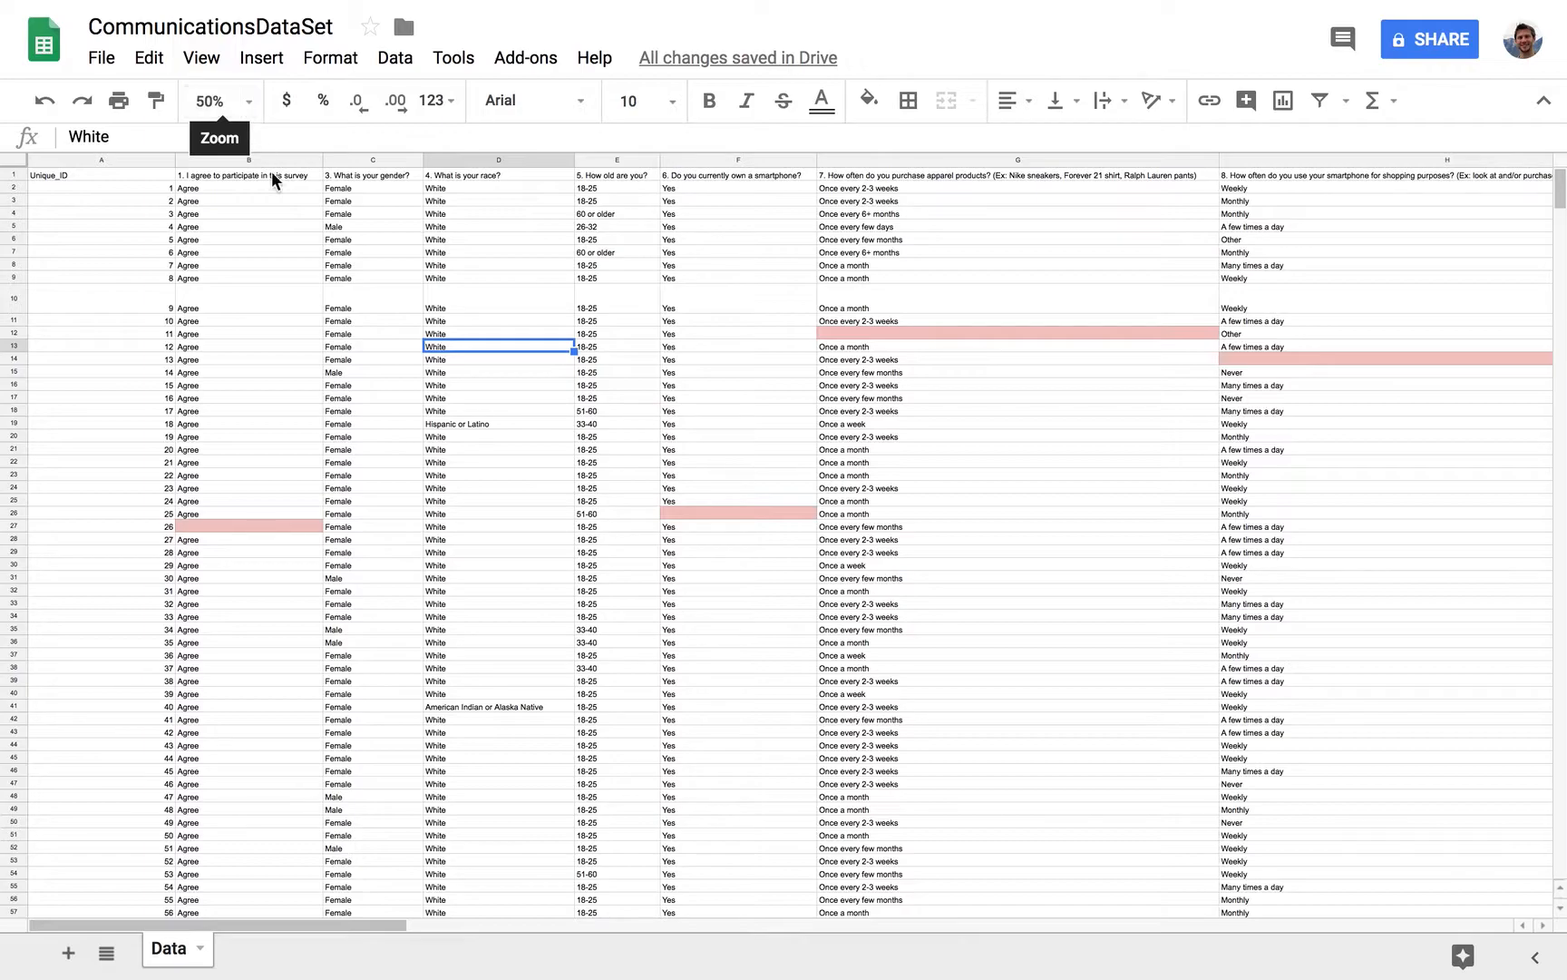
pyautogui.hscroll(3, 653, 517)
pyautogui.hscroll(10, 661, 517)
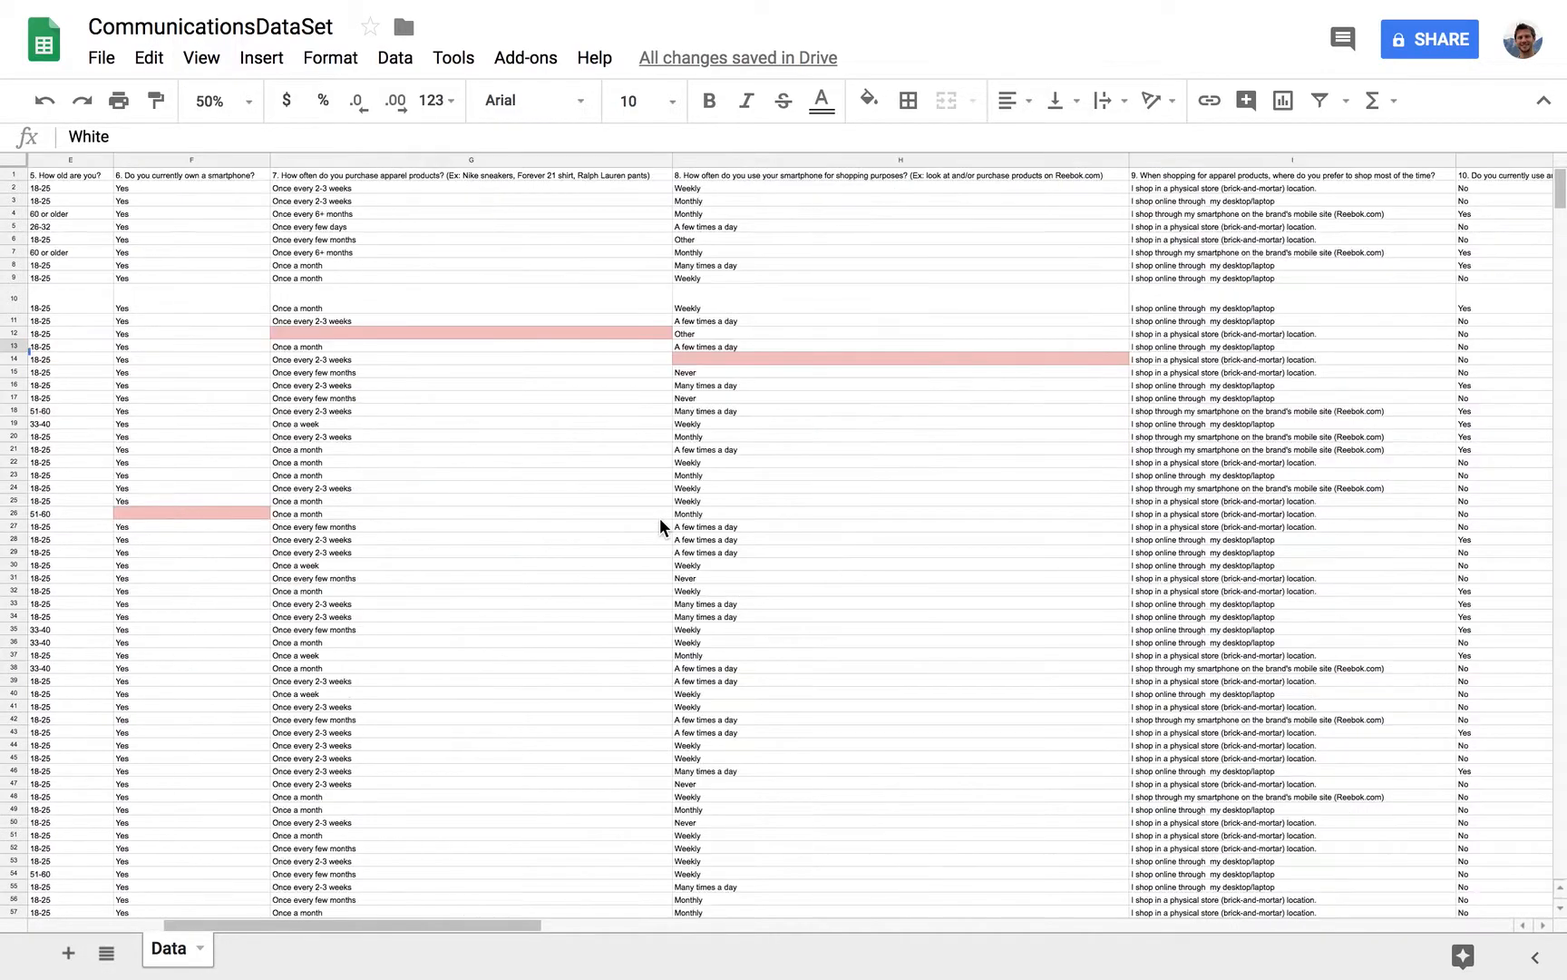
pyautogui.hscroll(-10, 660, 517)
pyautogui.hscroll(-3, 660, 517)
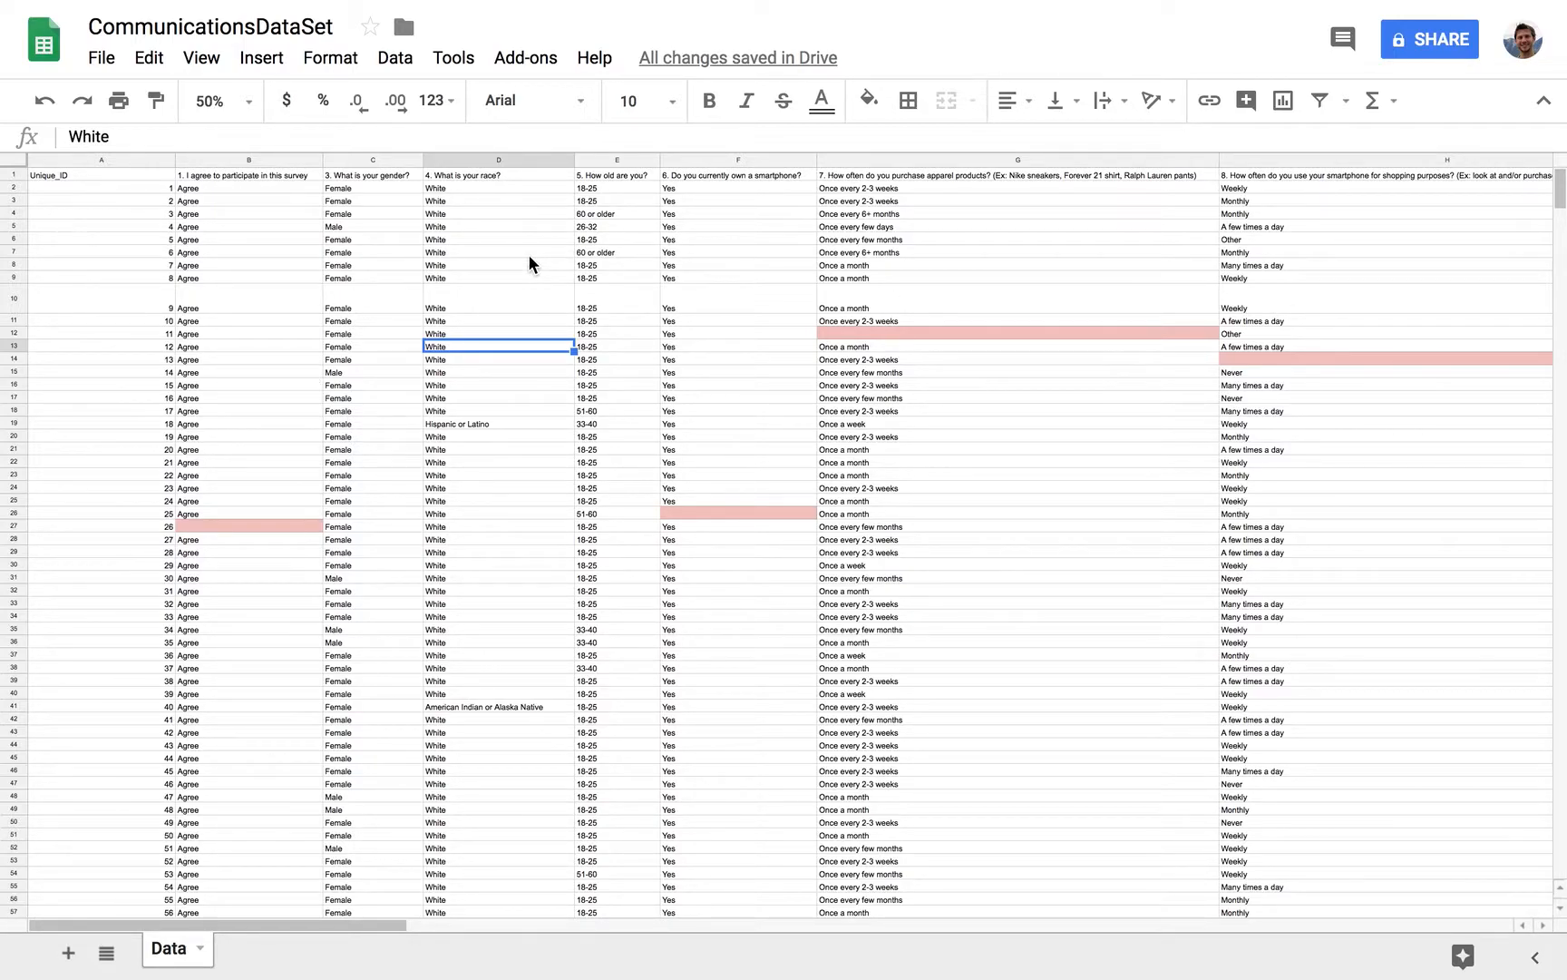
# - Select columns A through S and narrow them all together so the whole data set fits in view
pyautogui.click(115, 159)
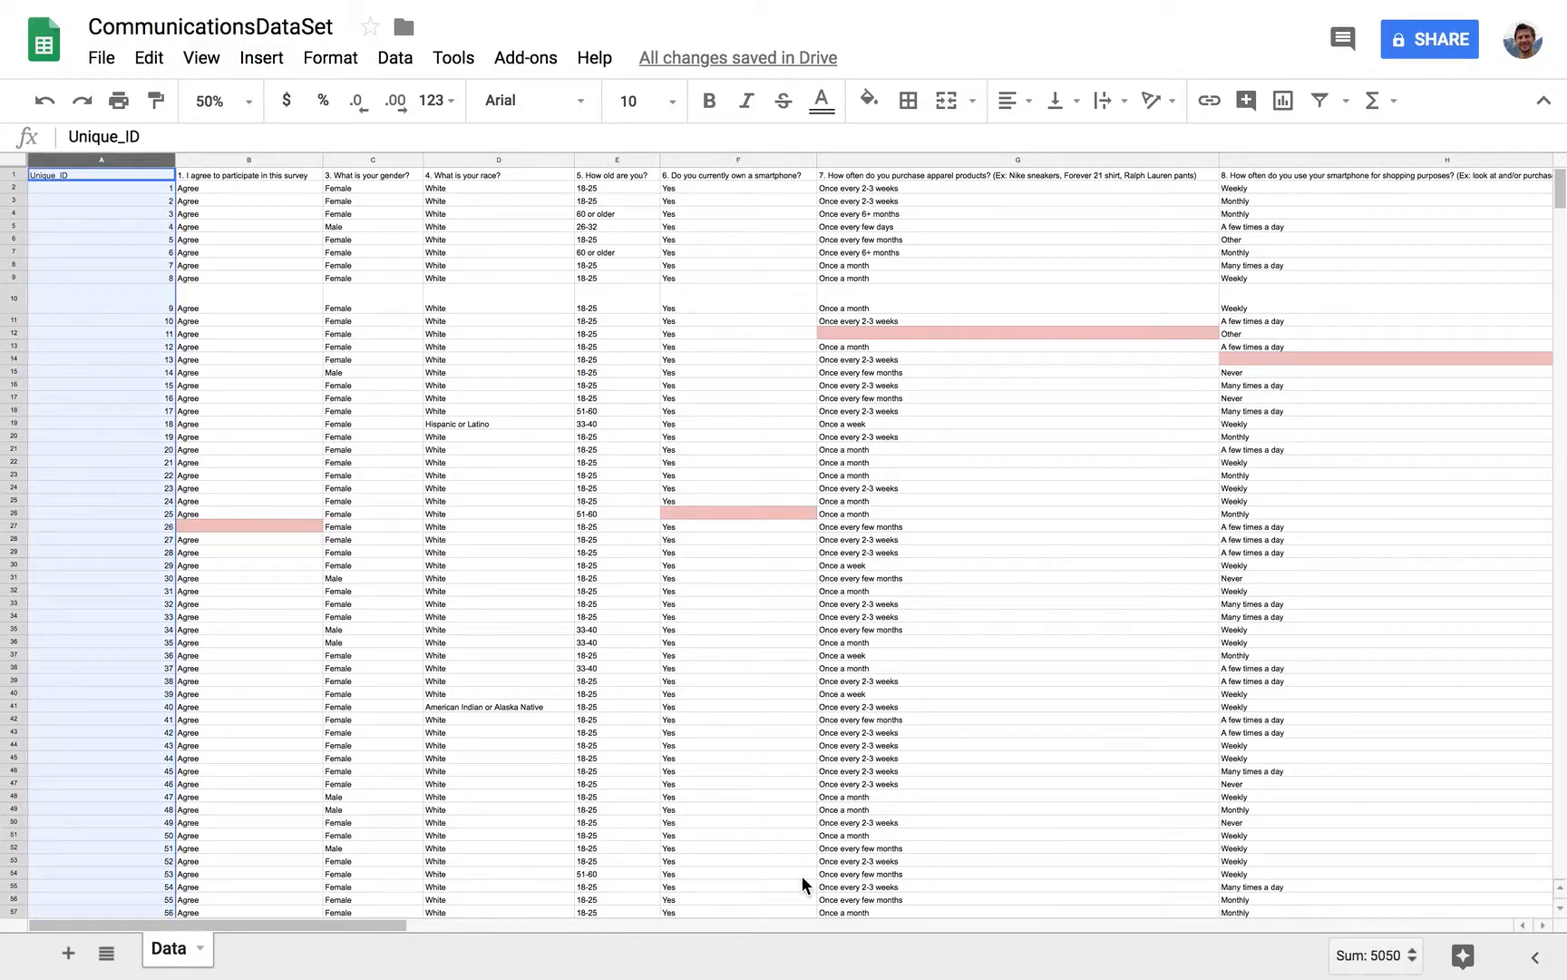
pyautogui.hscroll(15, 1201, 685)
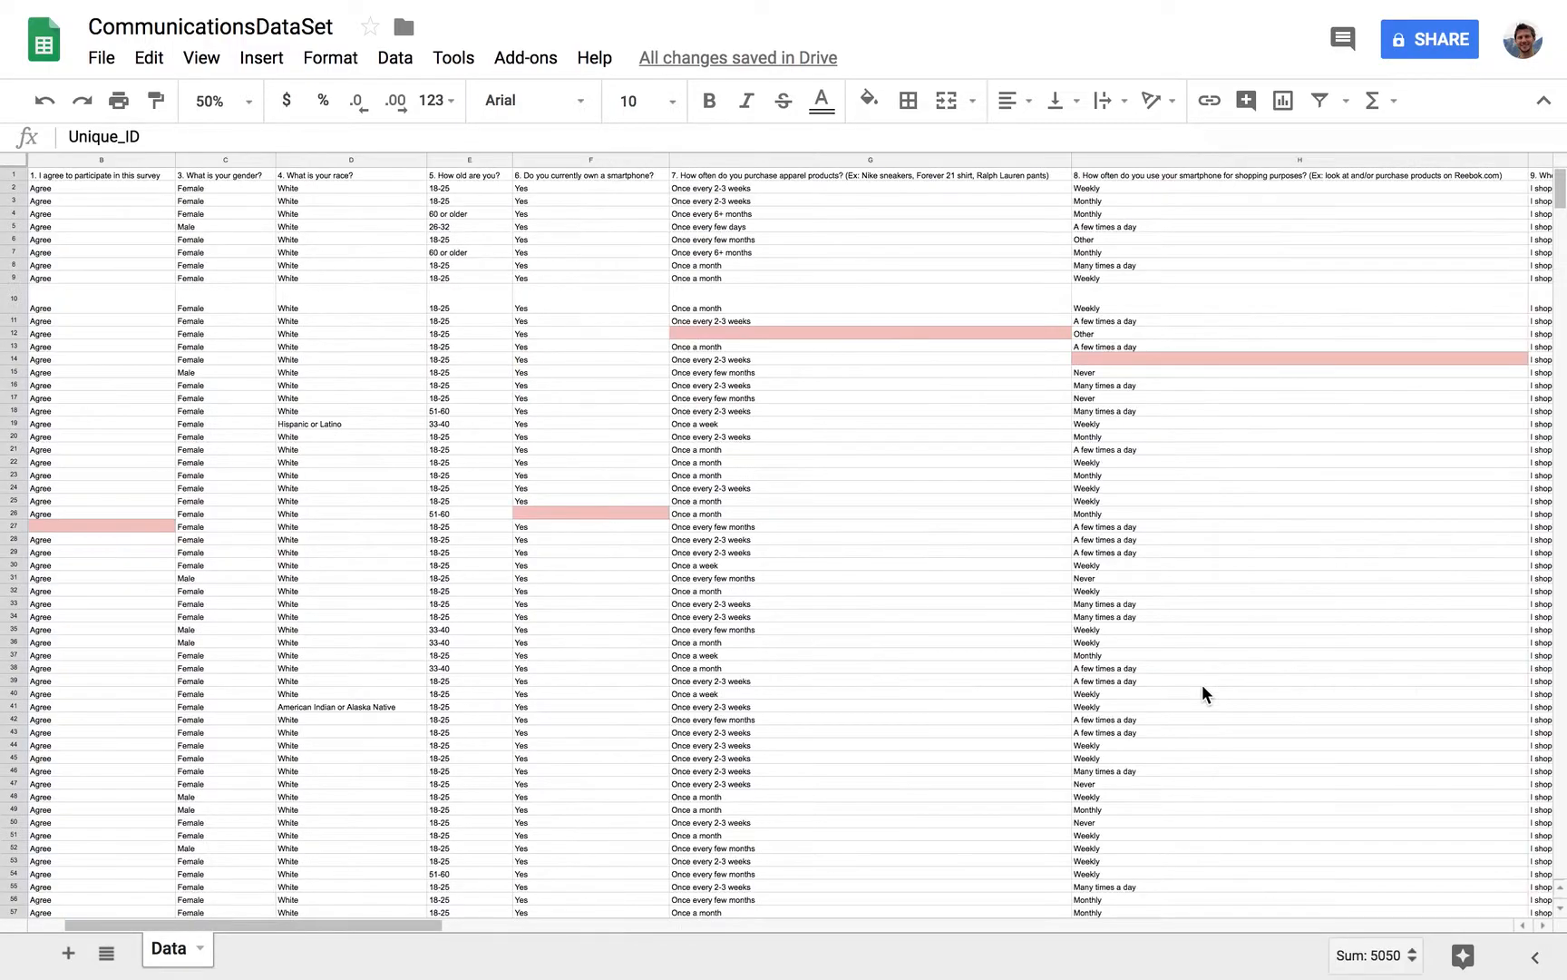
pyautogui.hscroll(12, 1201, 685)
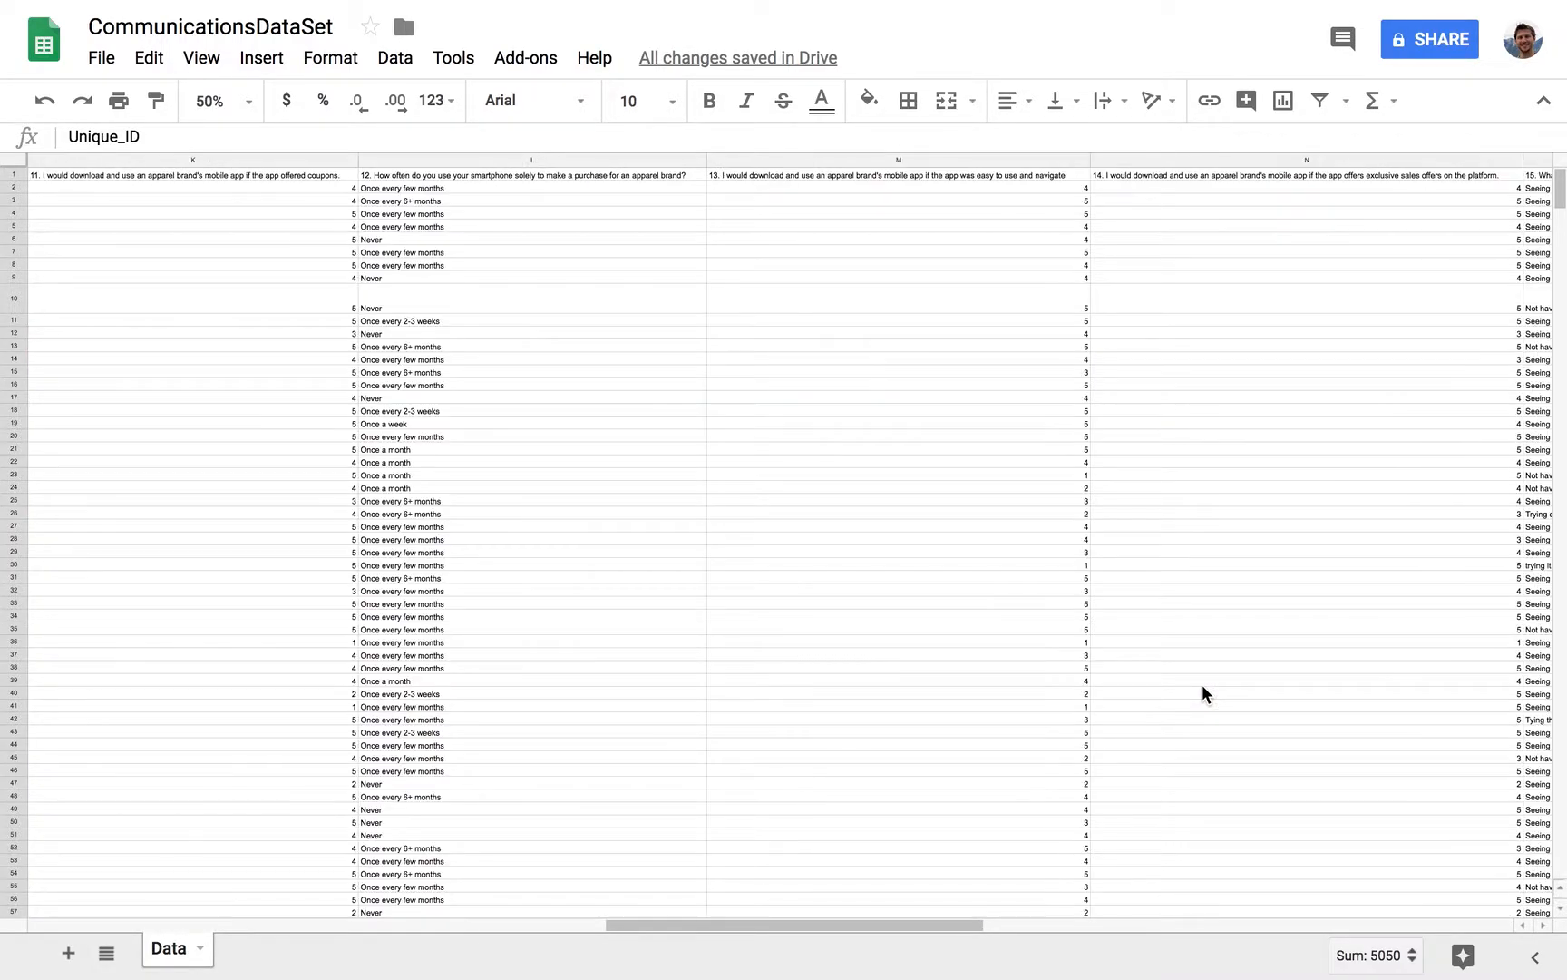
pyautogui.hscroll(3, 1201, 685)
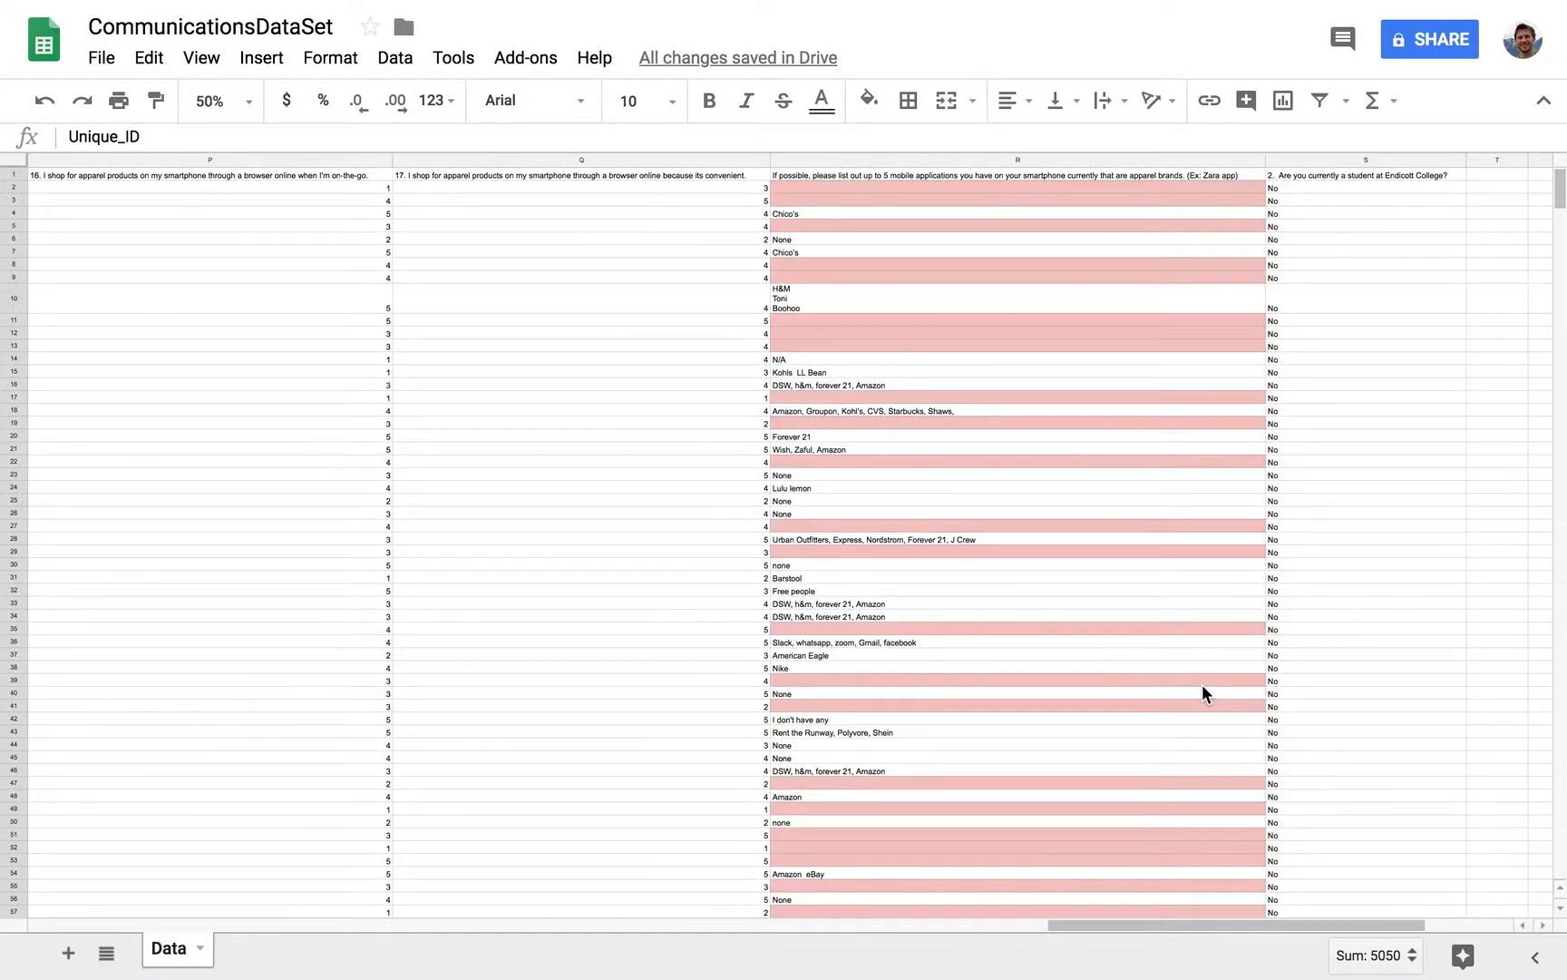
pyautogui.keyDown('shift'); pyautogui.click(1334, 161); pyautogui.keyUp('shift')
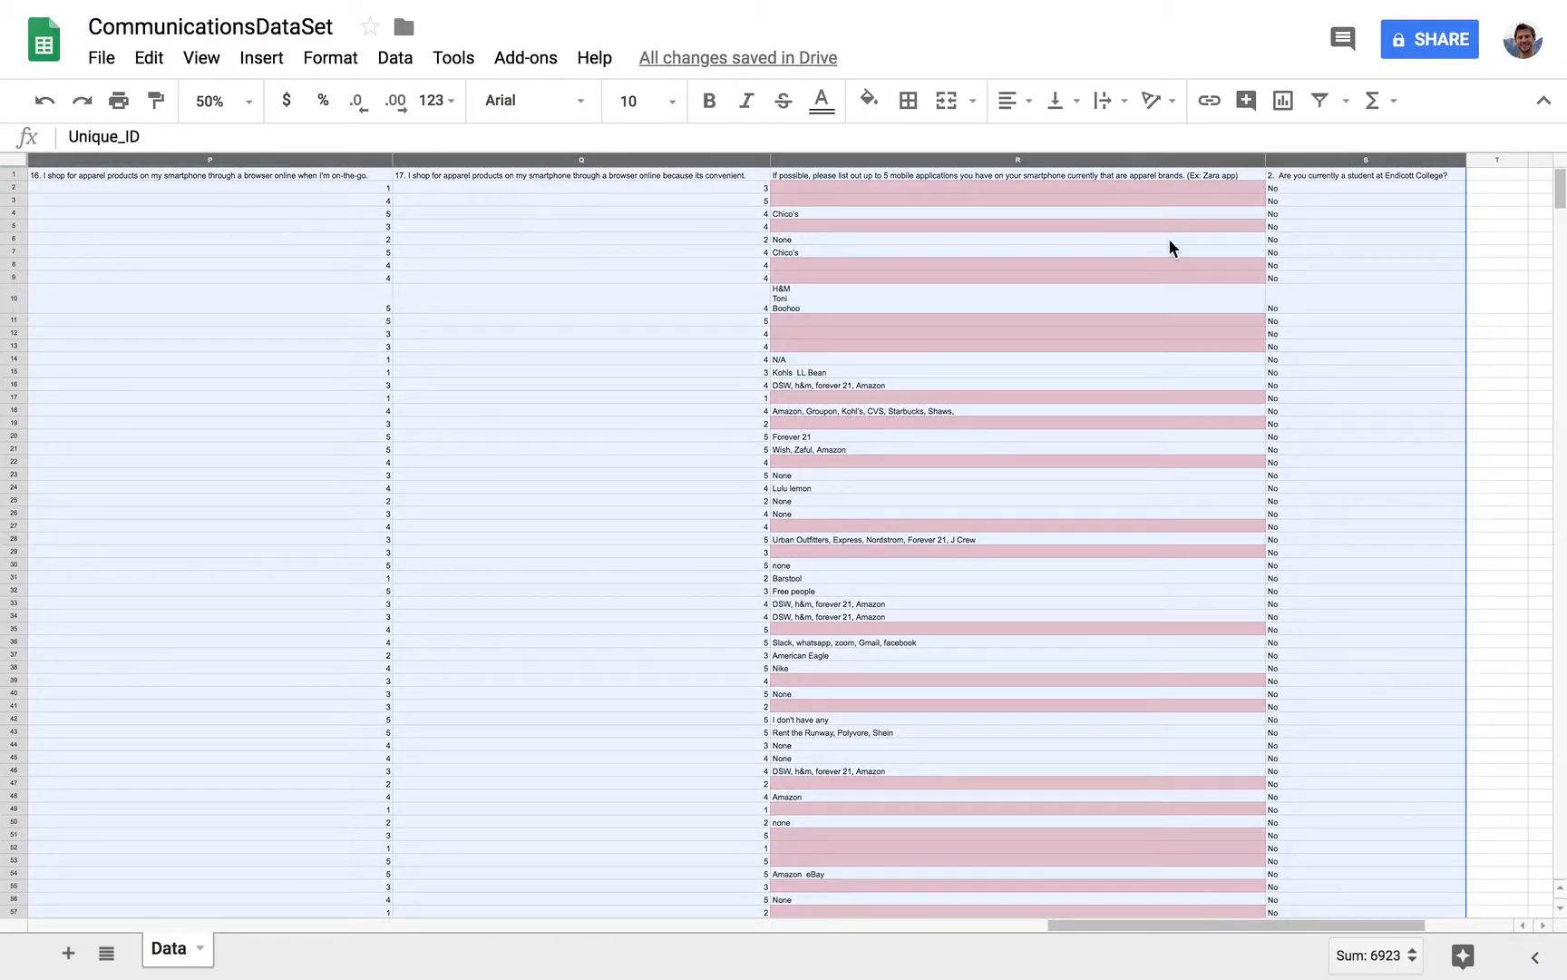
pyautogui.hscroll(-15, 1001, 412)
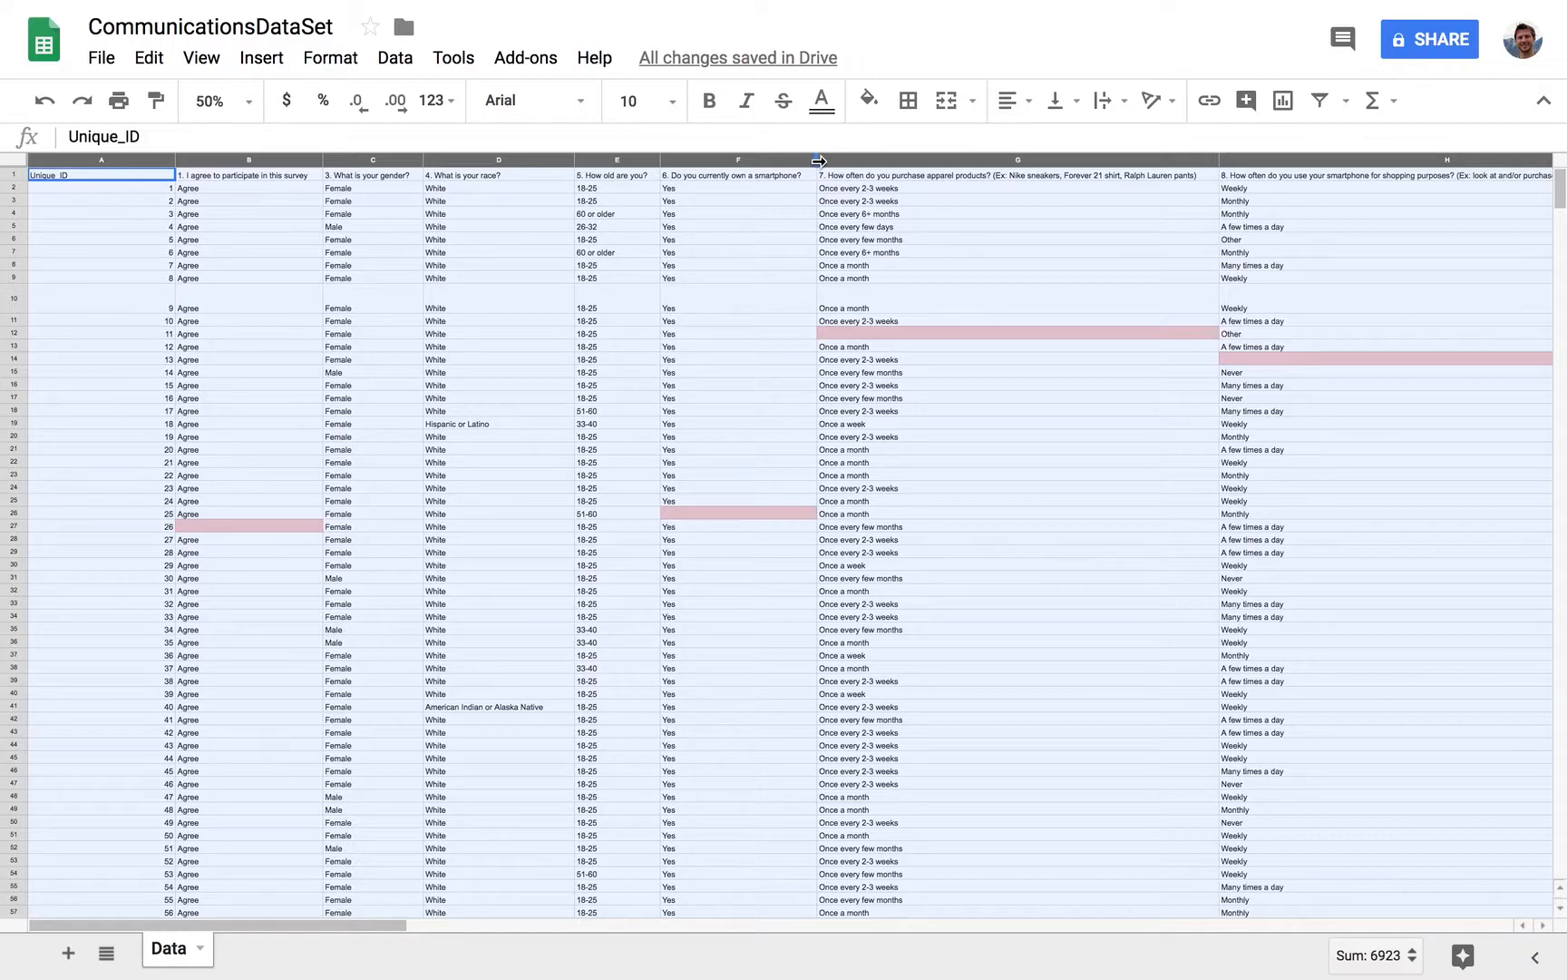
pyautogui.moveTo(819, 160); pyautogui.dragTo(673, 171)
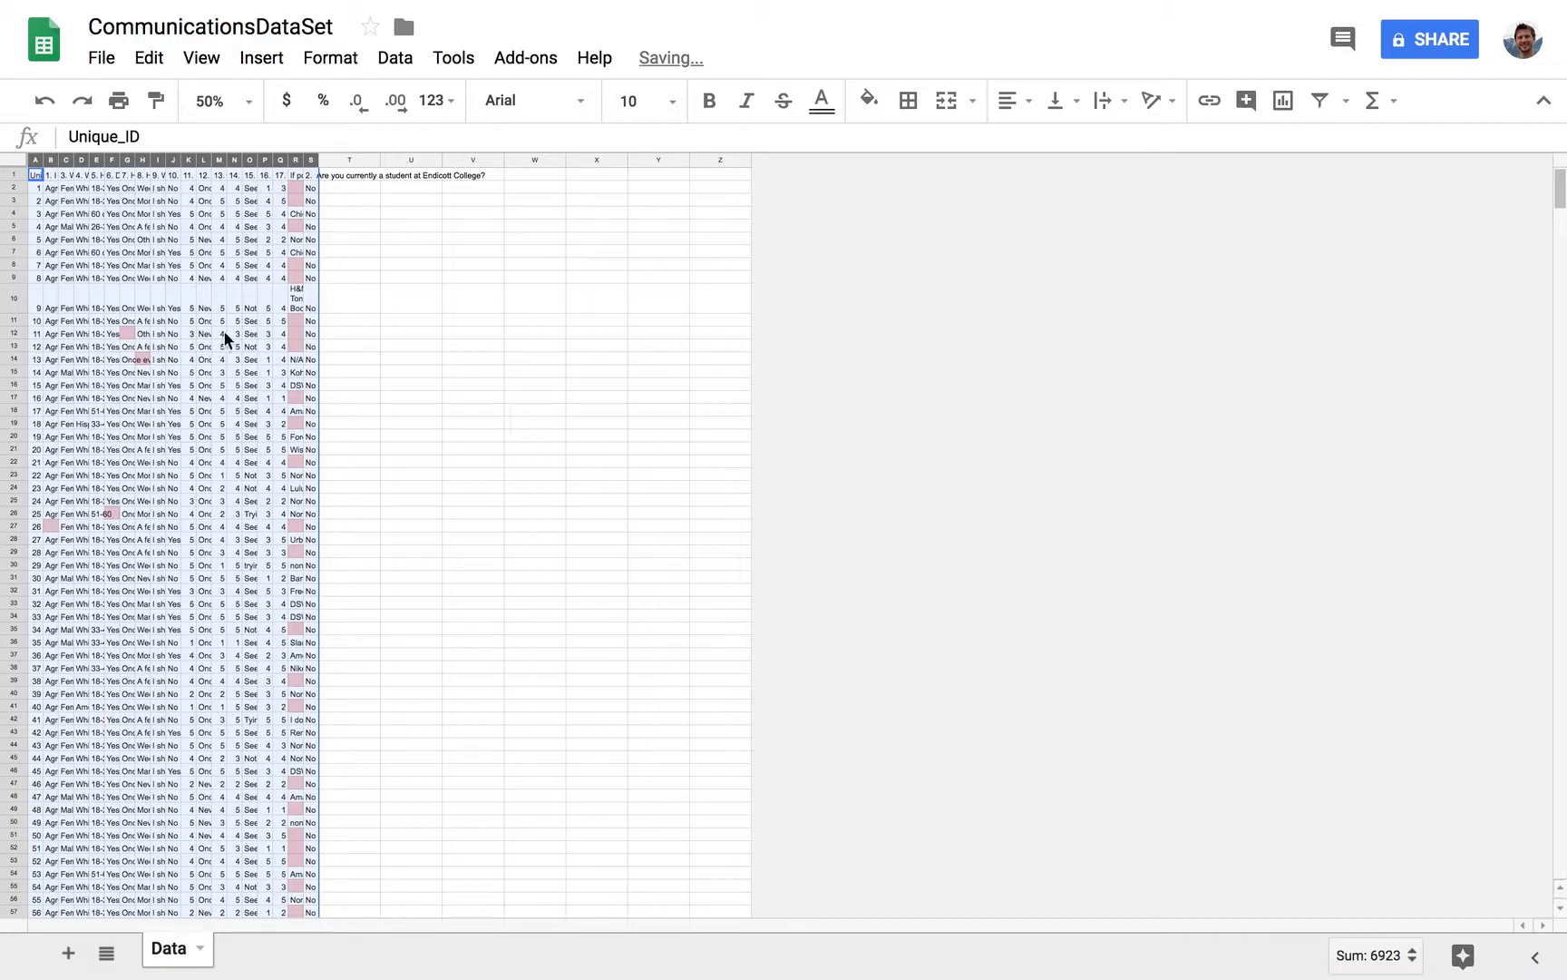
# - Look over the narrowed data set from the first to the last response for highlighted empty cells
pyautogui.click(421, 347)
pyautogui.scroll(-1, 469, 430)
pyautogui.scroll(-3, 468, 431)
pyautogui.scroll(4, 468, 431)
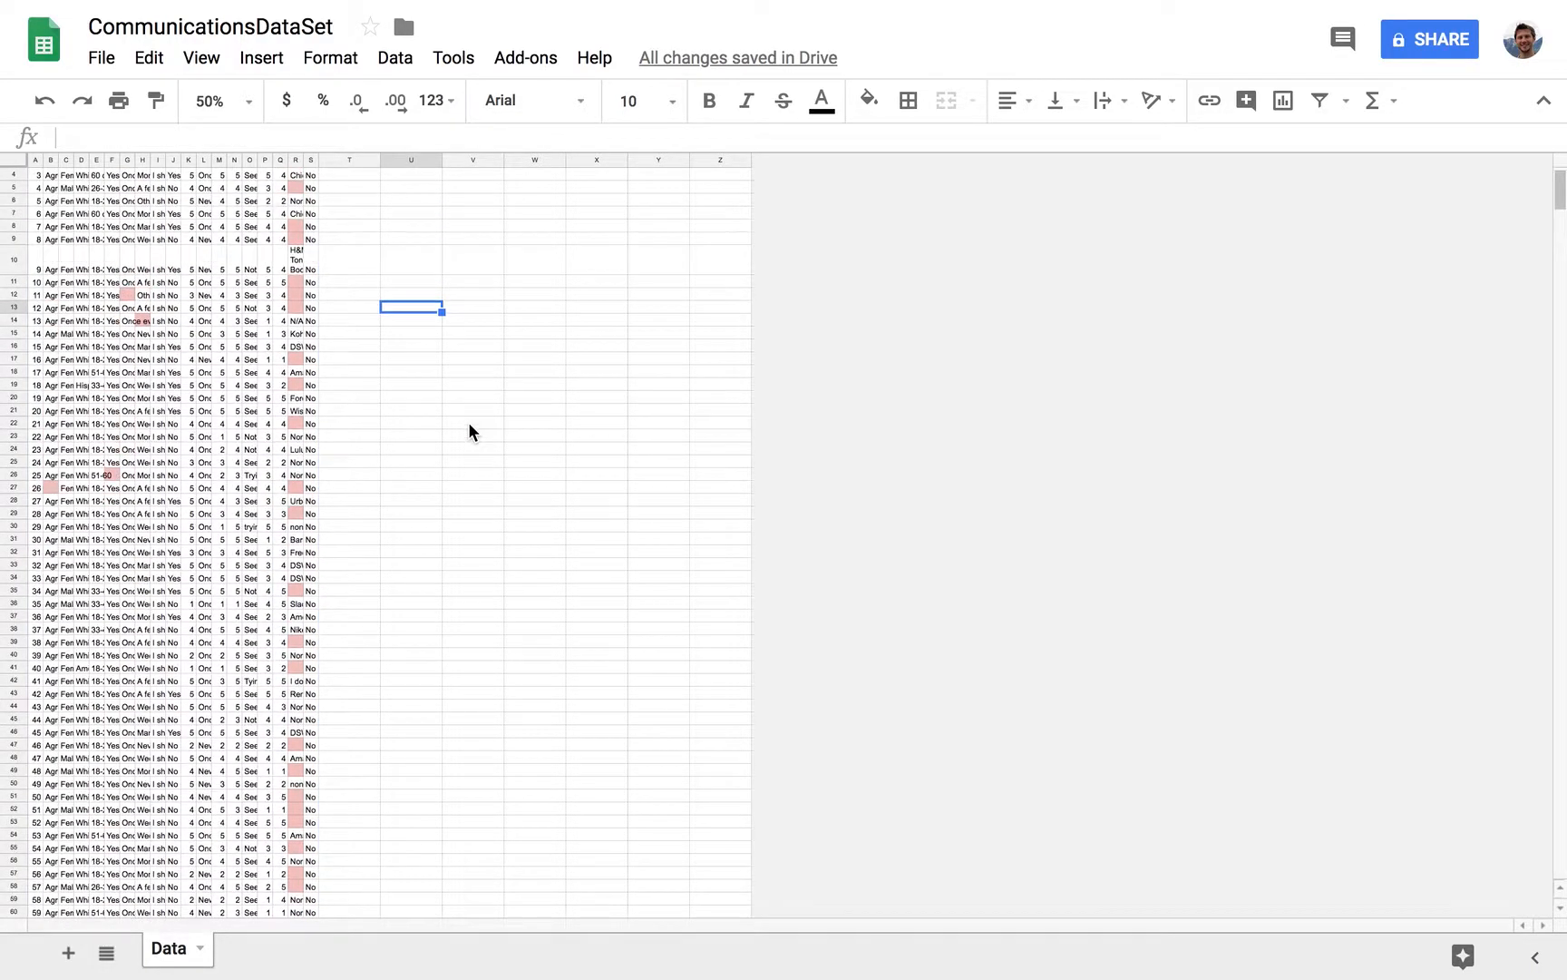
pyautogui.scroll(-10, 175, 453)
pyautogui.scroll(-6, 175, 450)
pyautogui.scroll(15, 174, 451)
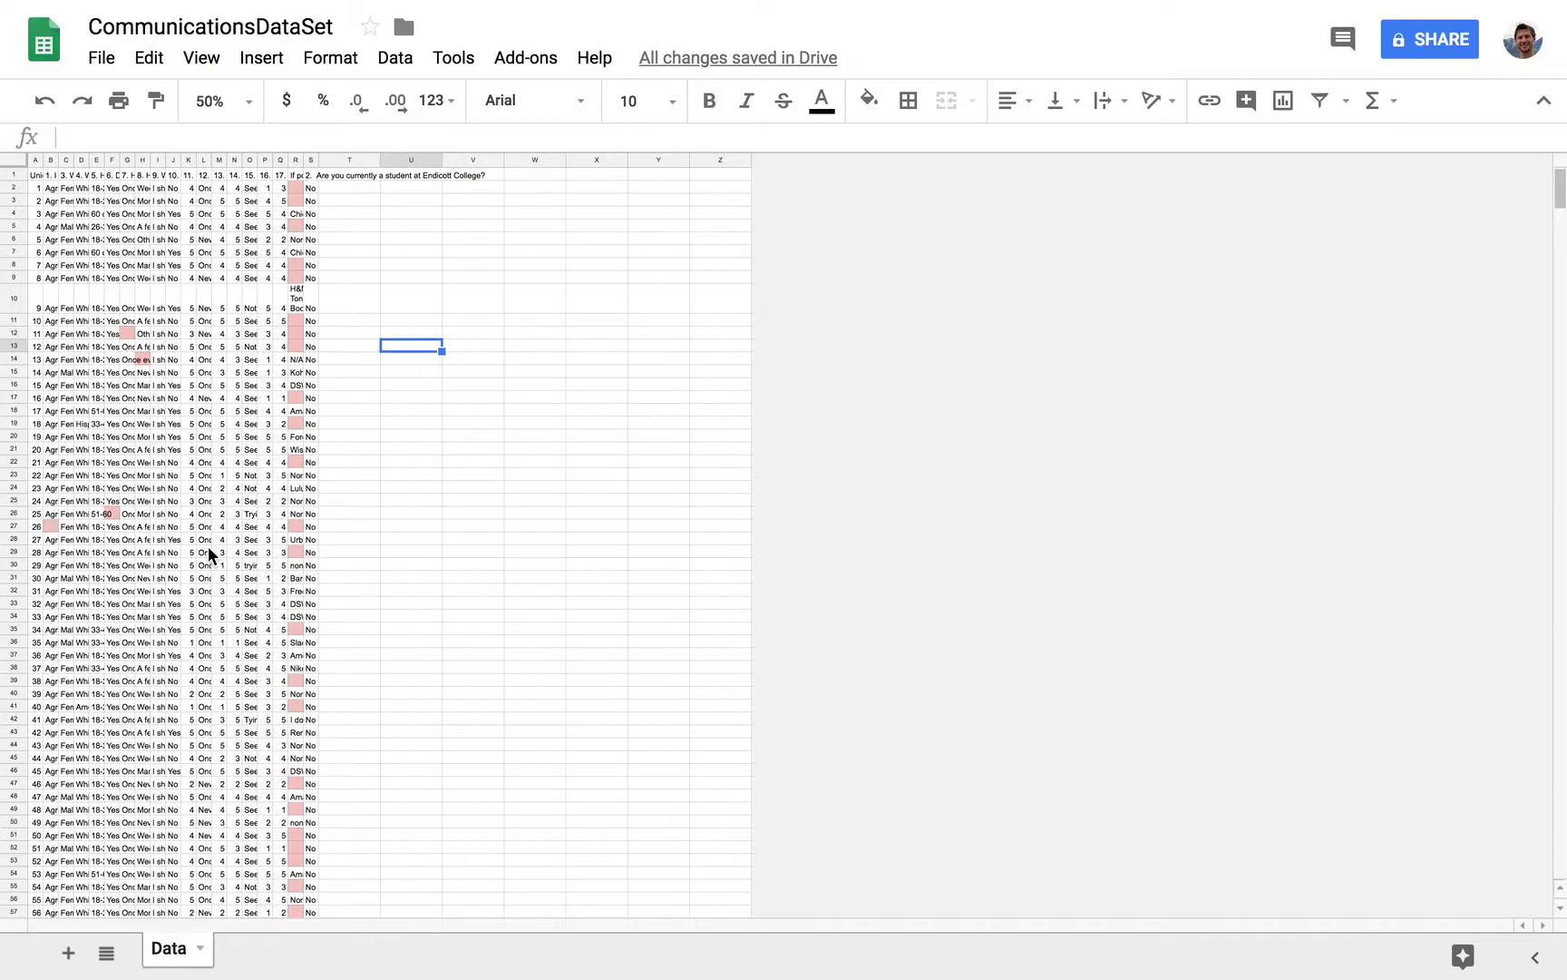
# - Undo the column narrowing, return the zoom to 100% and clear the column selection
pyautogui.press('super+z')
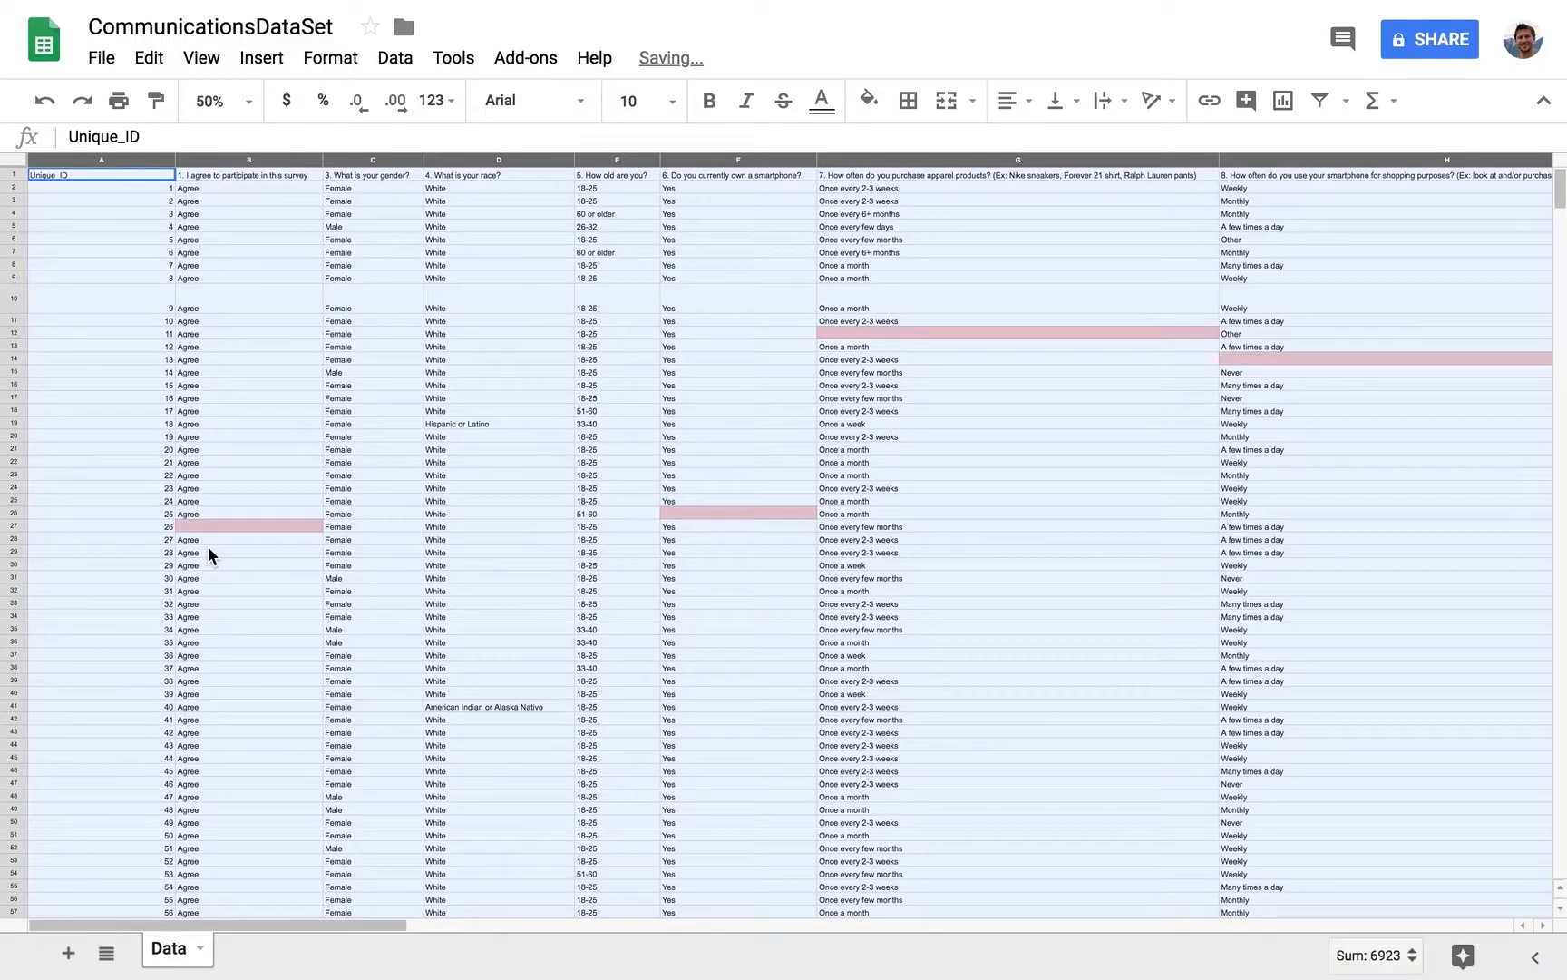
pyautogui.click(243, 102)
pyautogui.click(241, 242)
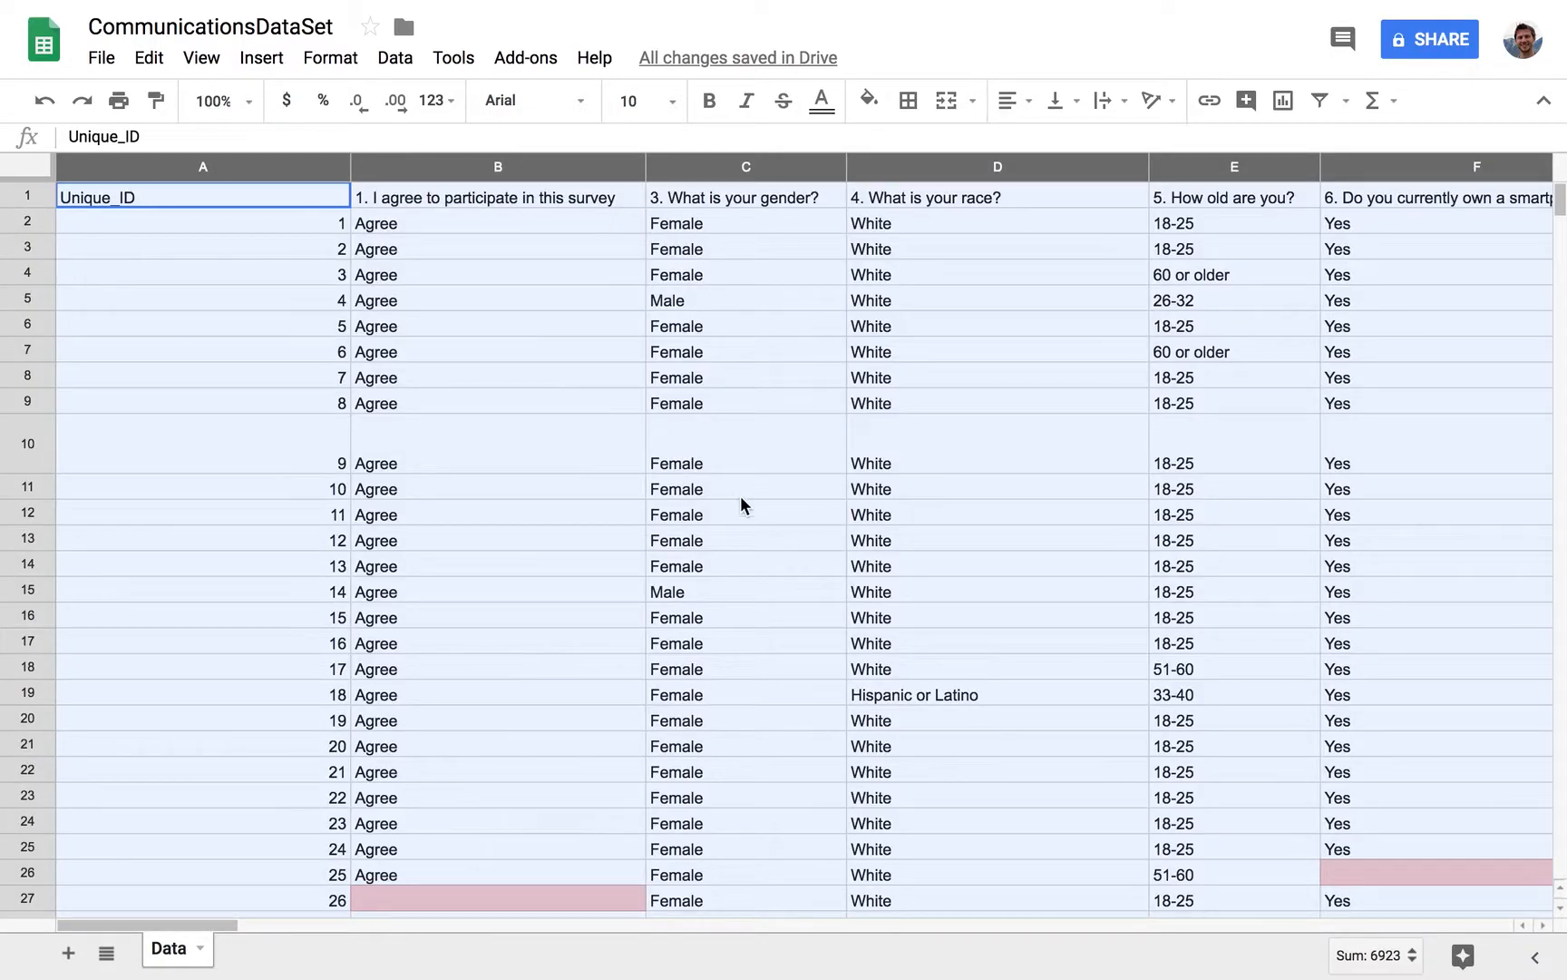
pyautogui.click(654, 464)
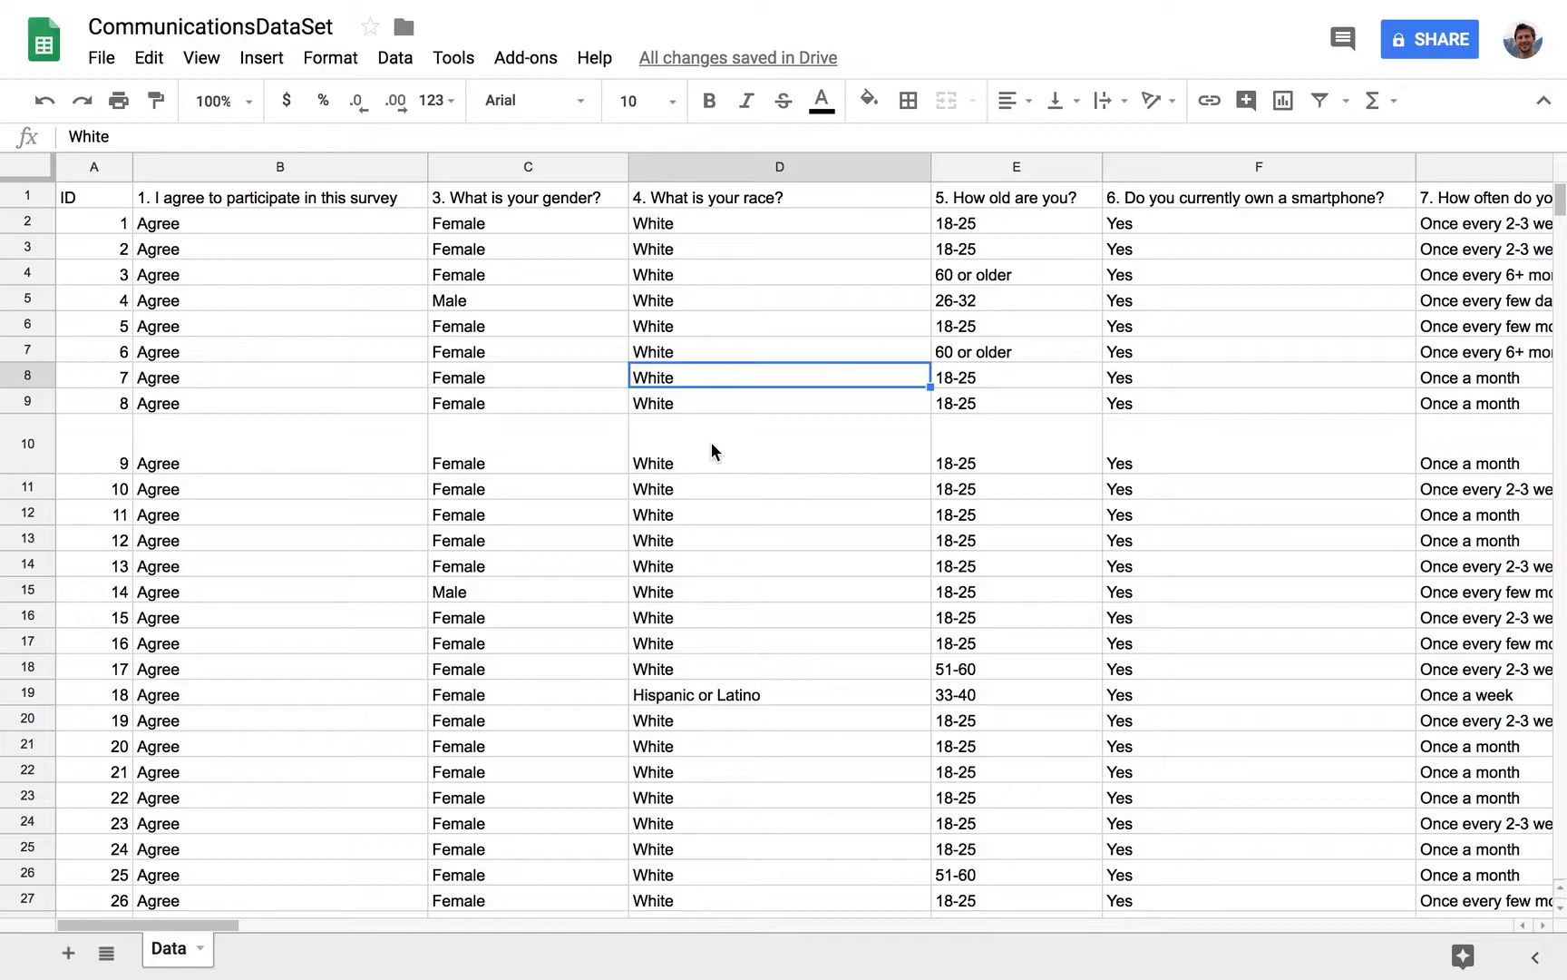
pyautogui.click(549, 327)
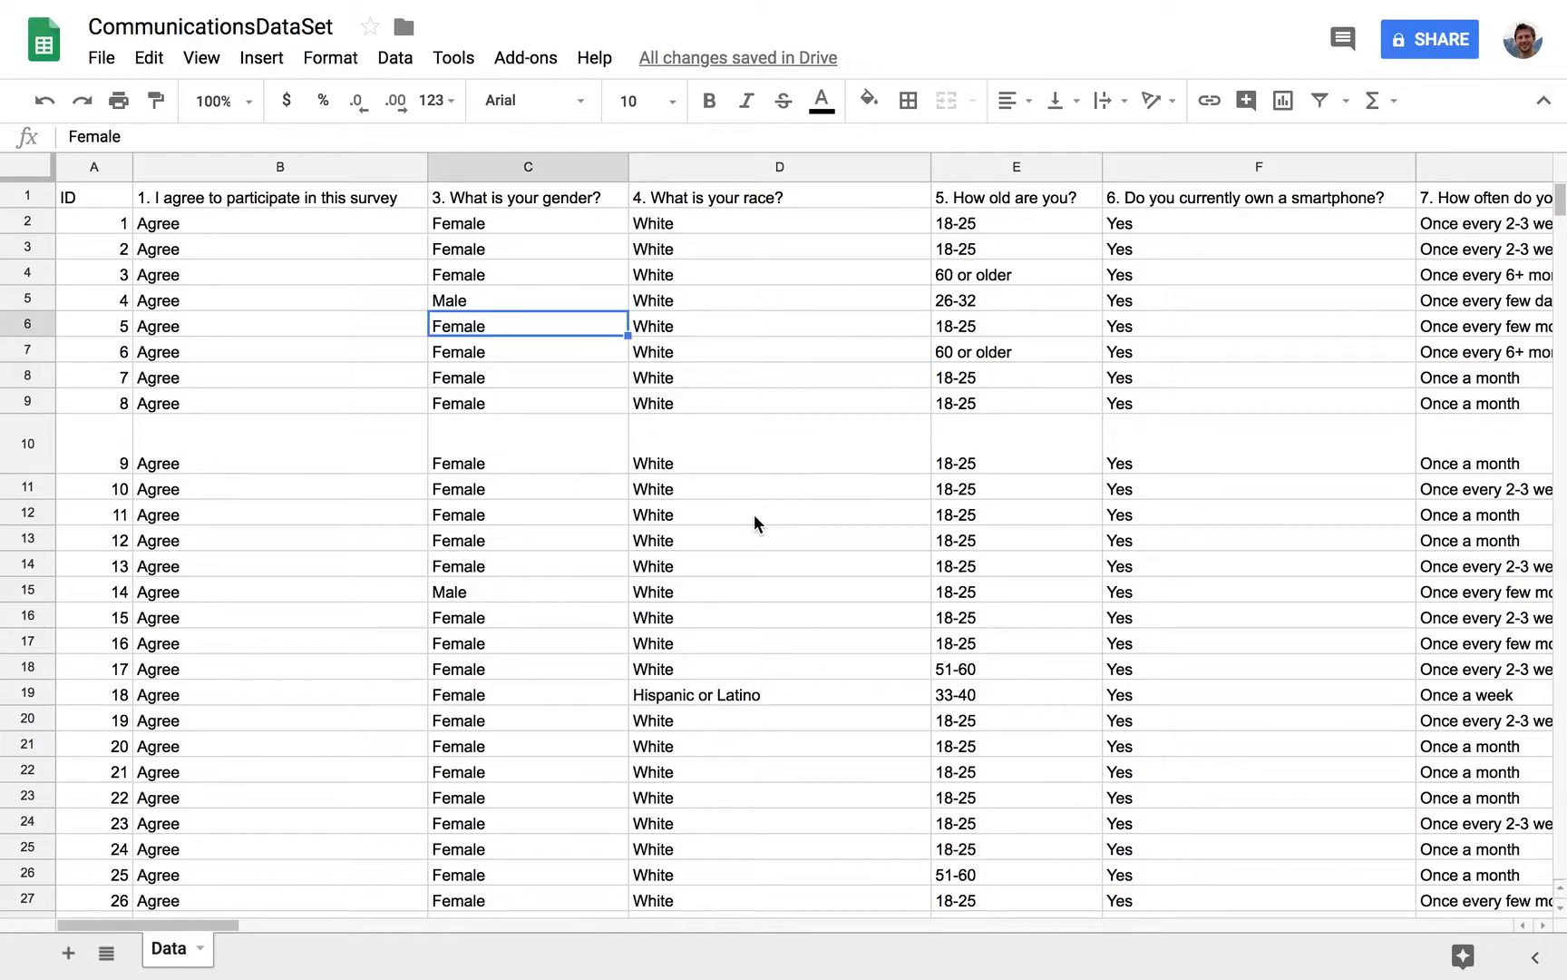
pyautogui.hotkey('ctrl', 'a')
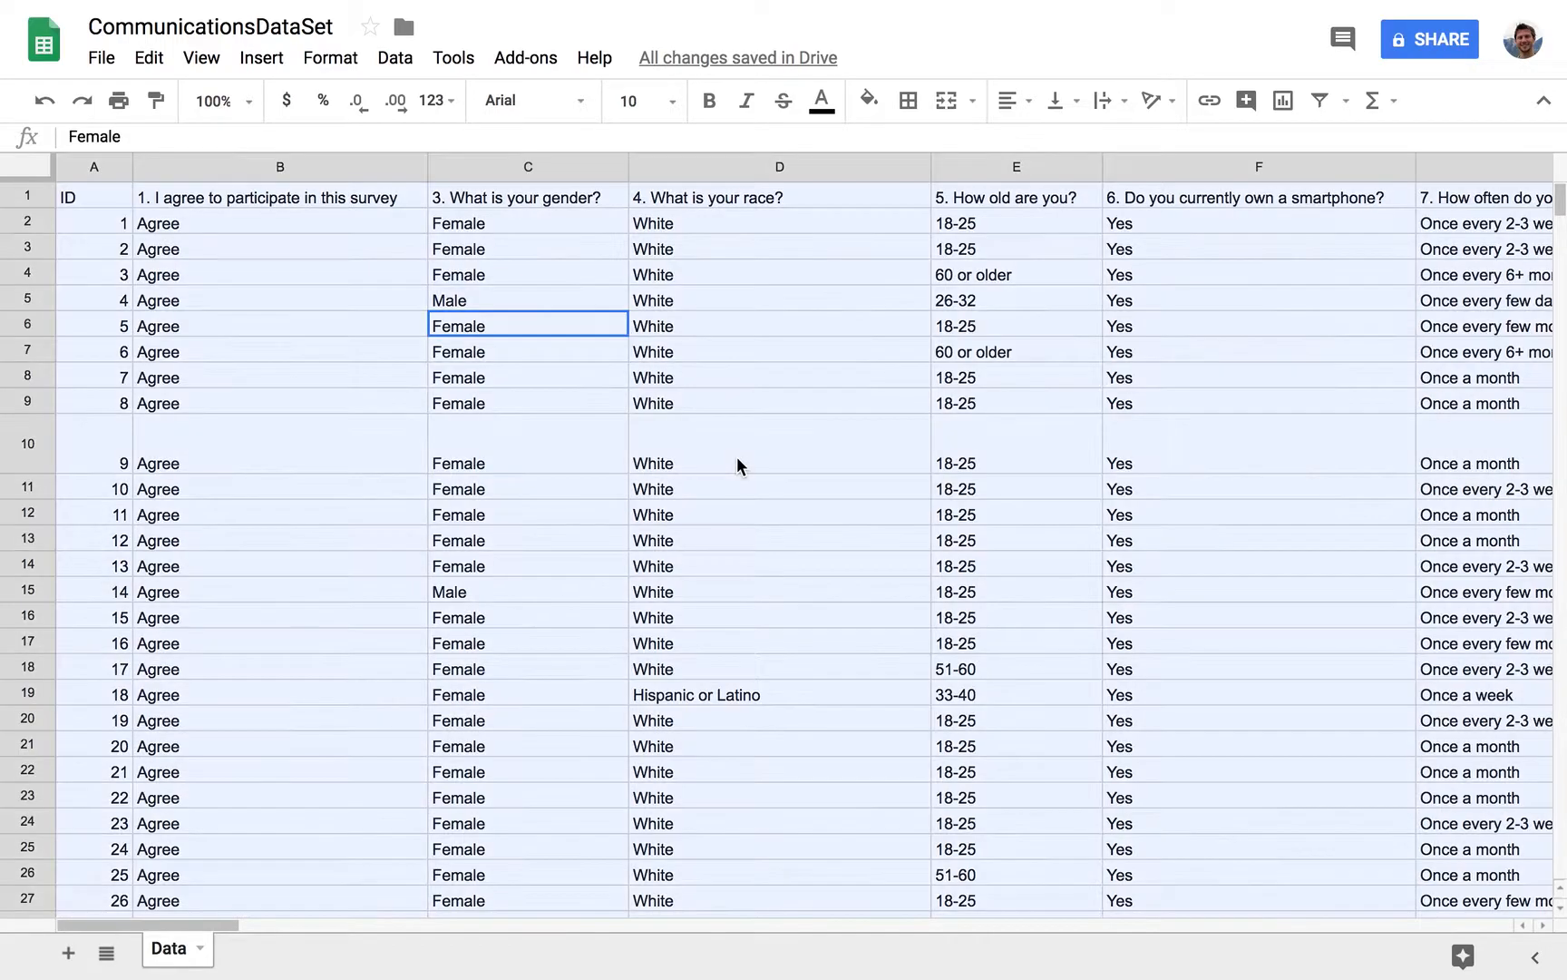
pyautogui.click(718, 469)
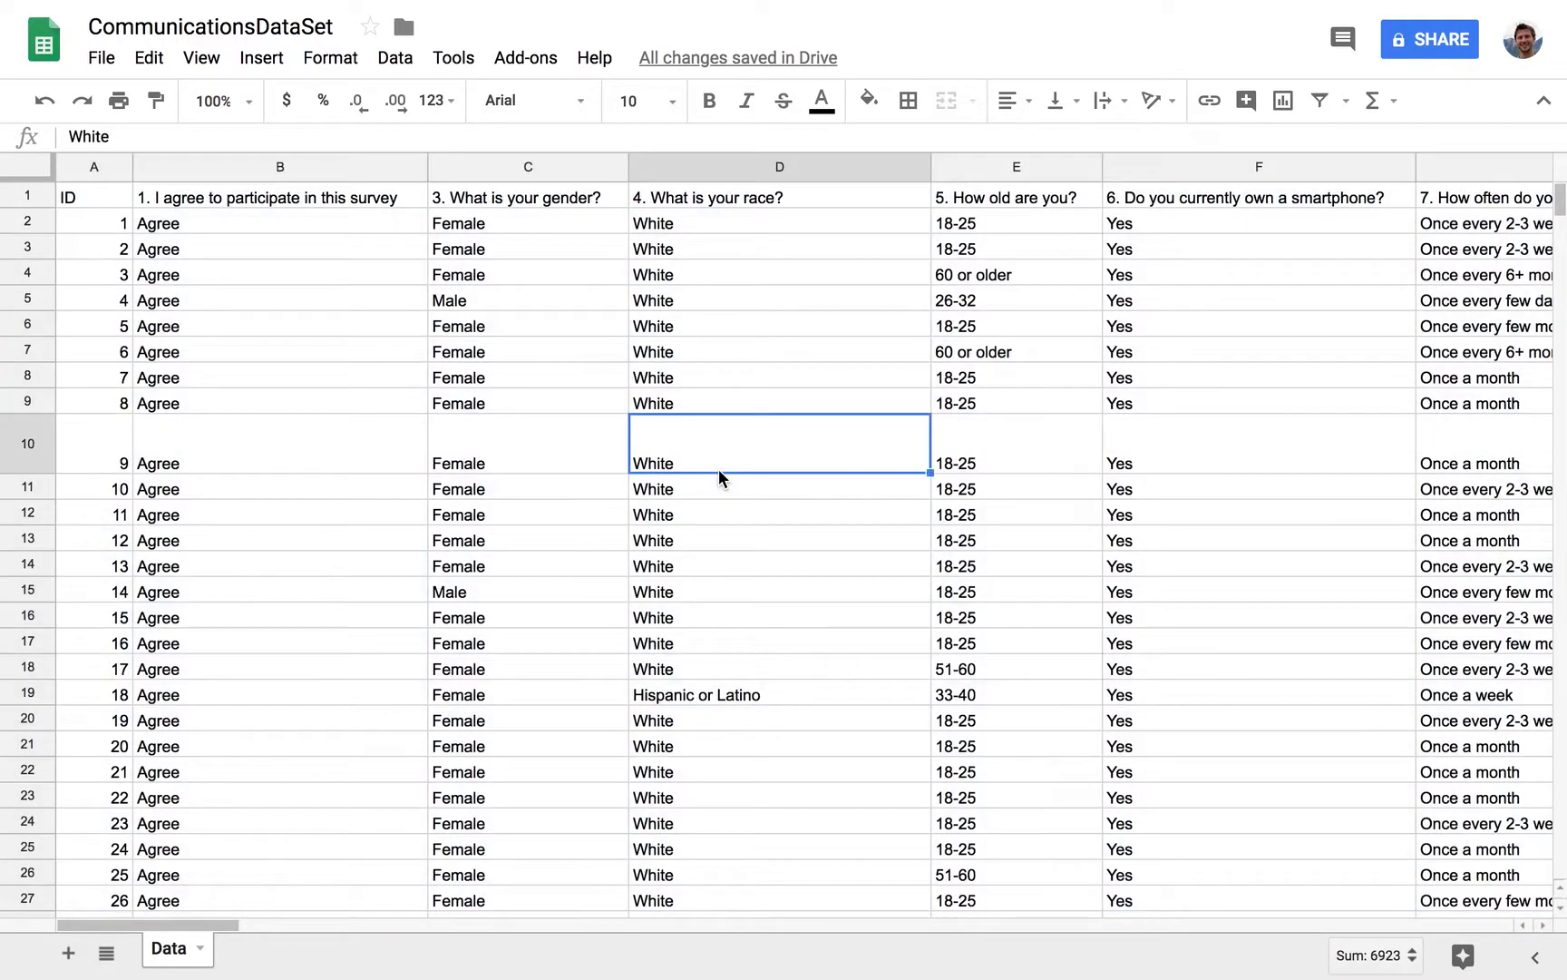
# - Create a pivot table from the full data range A1:S101, starting at the ID header
pyautogui.click(78, 194)
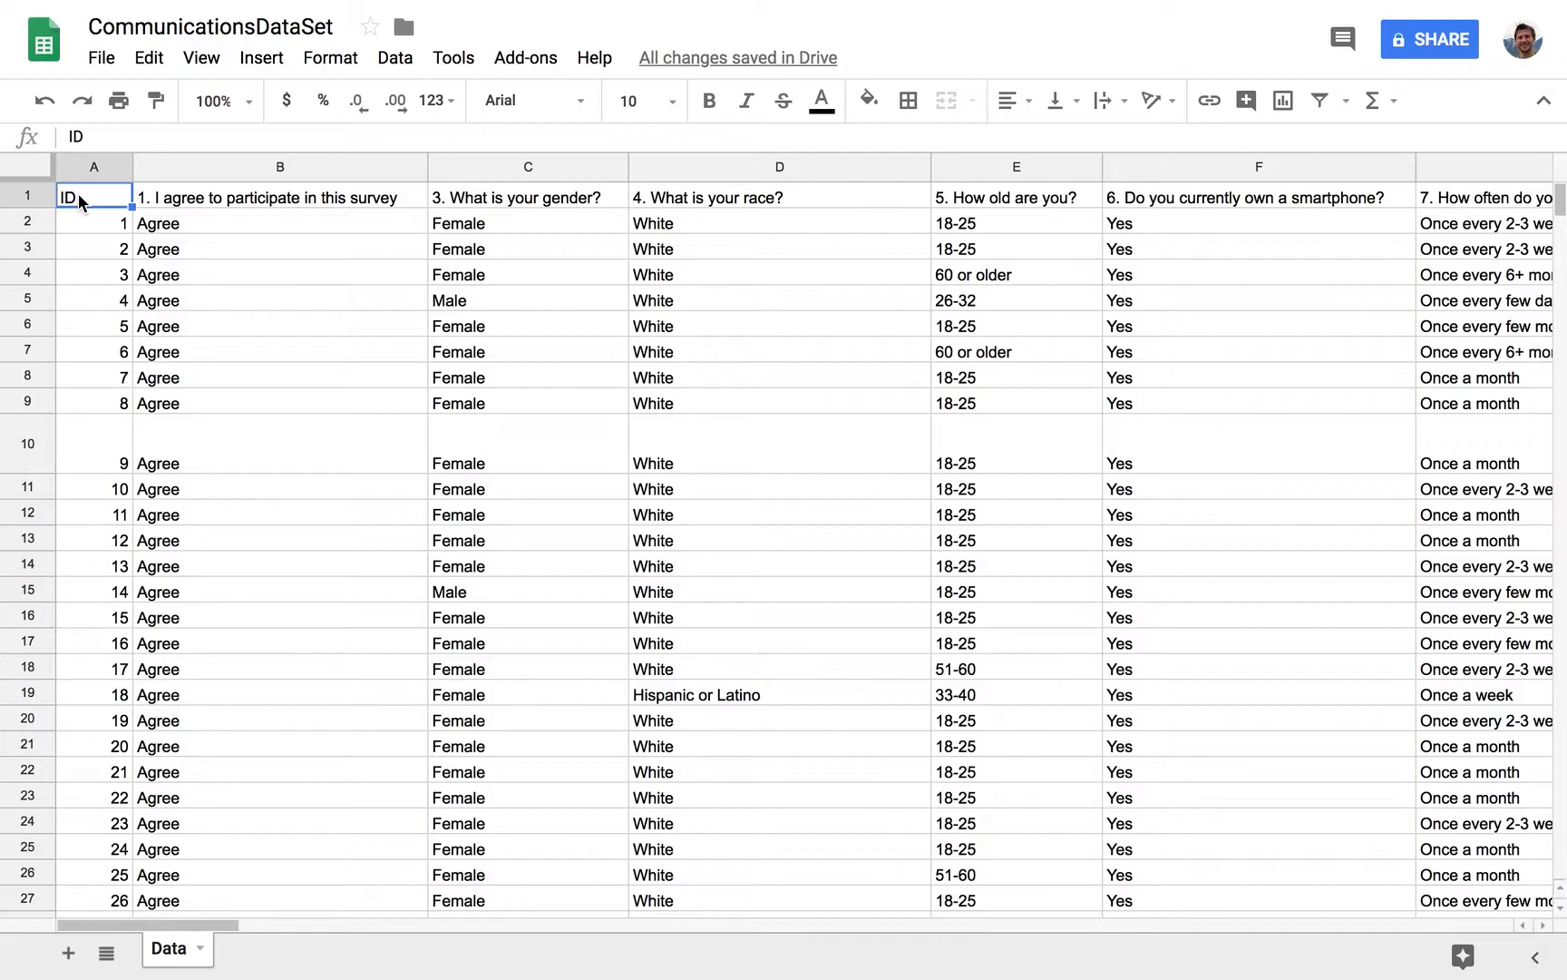
pyautogui.hotkey('ctrl', 'shift', 'Right')
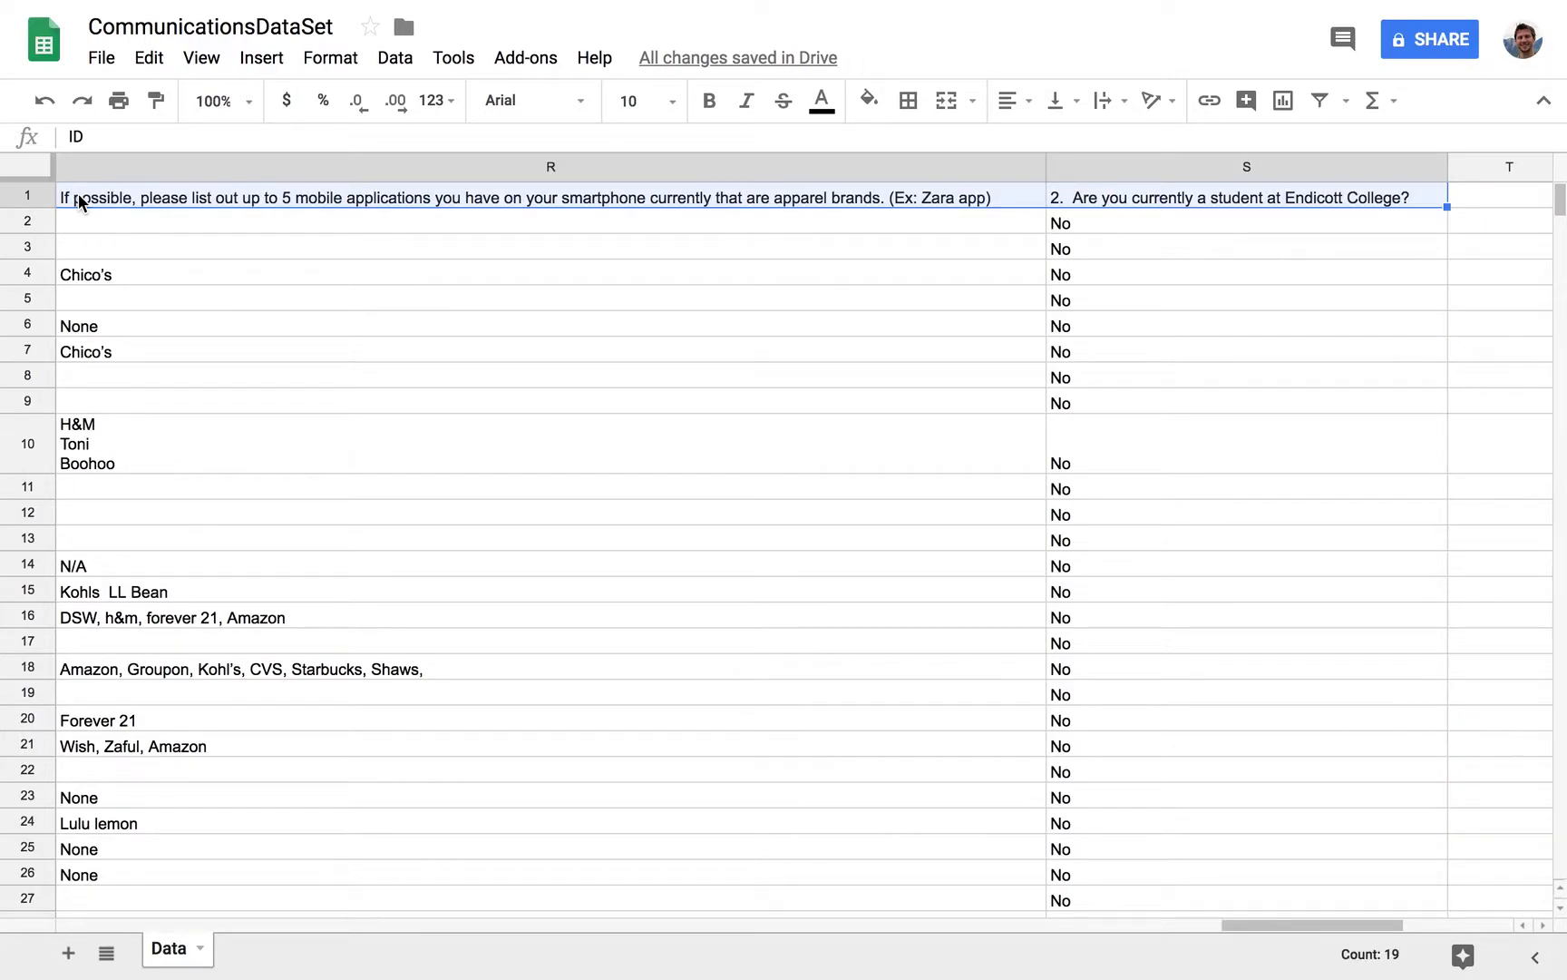
pyautogui.hotkey('ctrl', 'shift', 'Down')
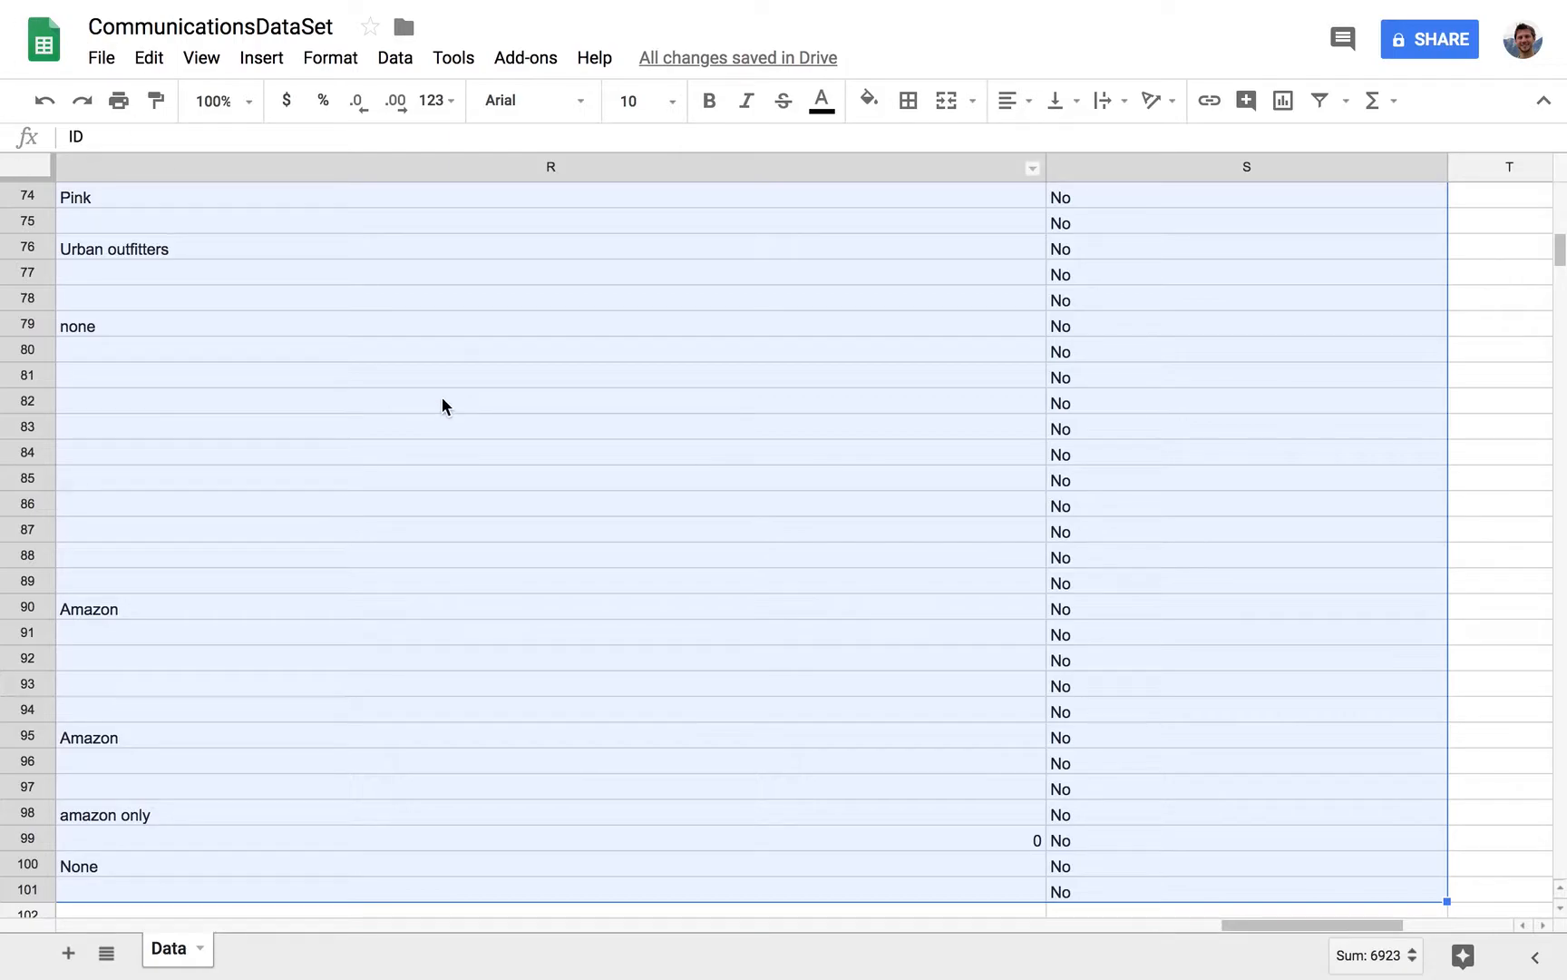
pyautogui.hscroll(-15, 442, 399)
pyautogui.scroll(20, 443, 399)
pyautogui.scroll(5, 442, 396)
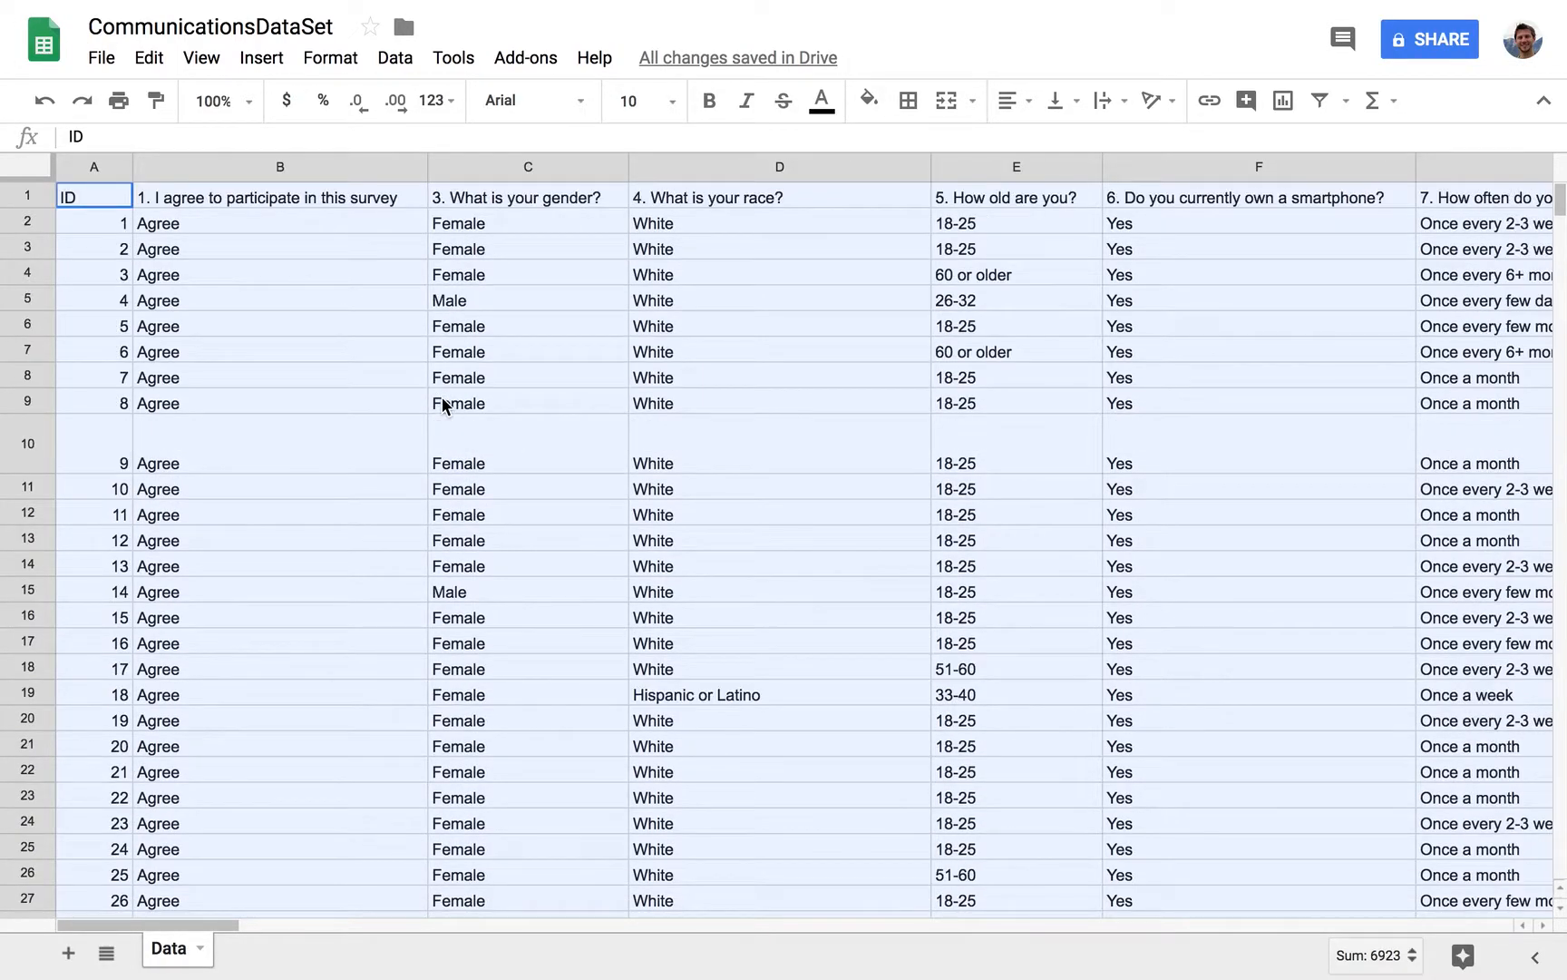
pyautogui.click(376, 62)
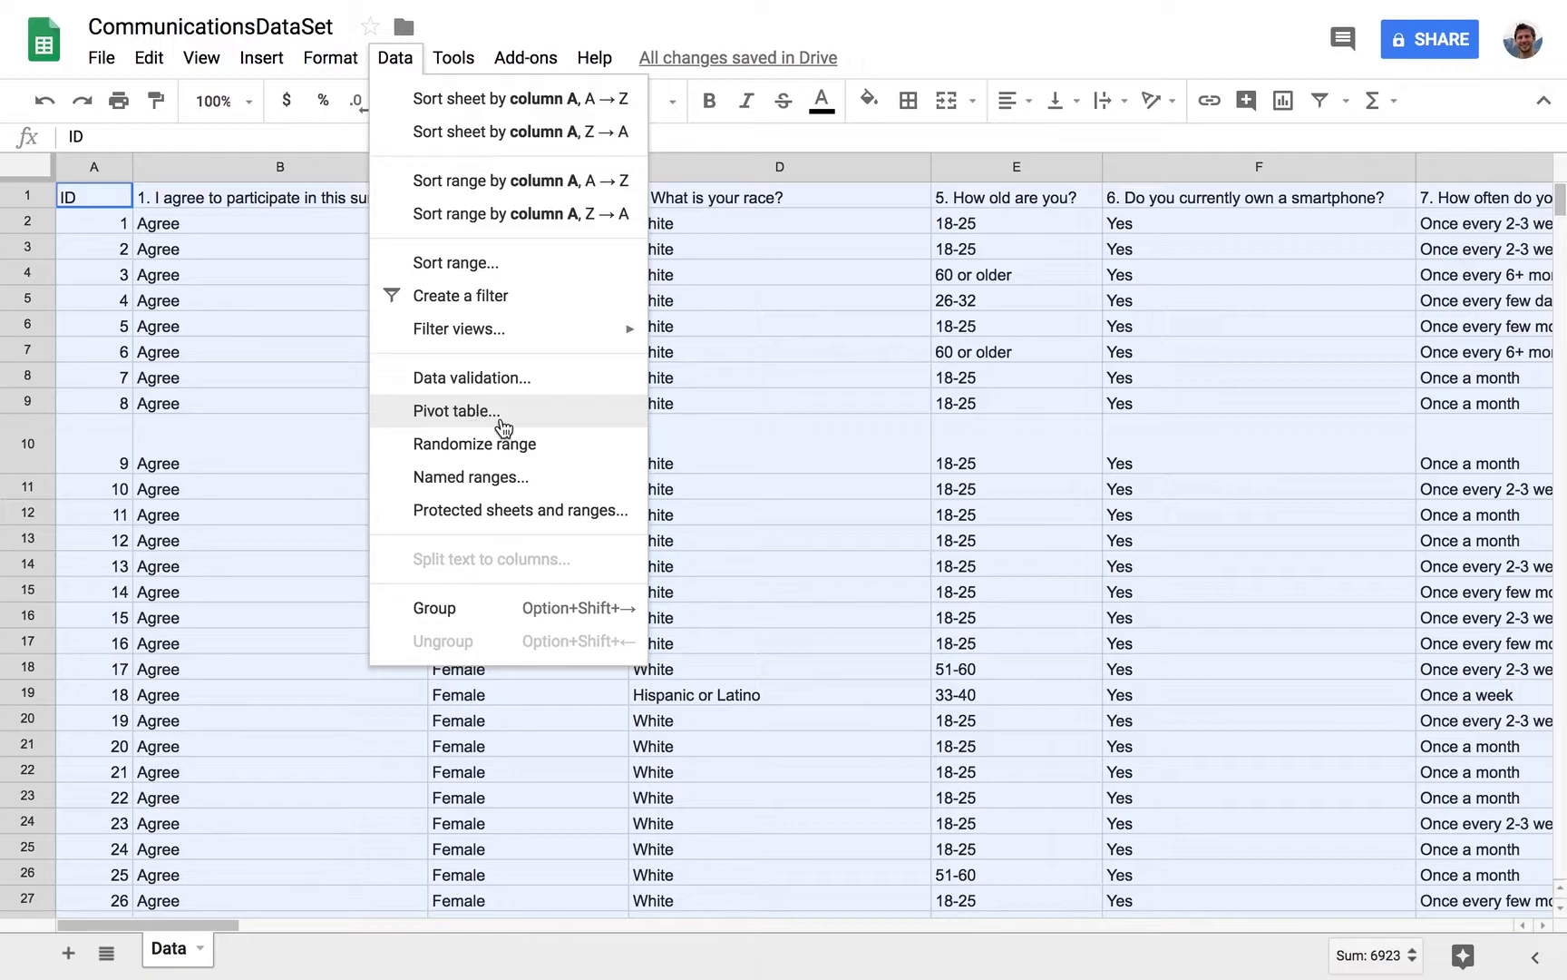
pyautogui.click(562, 411)
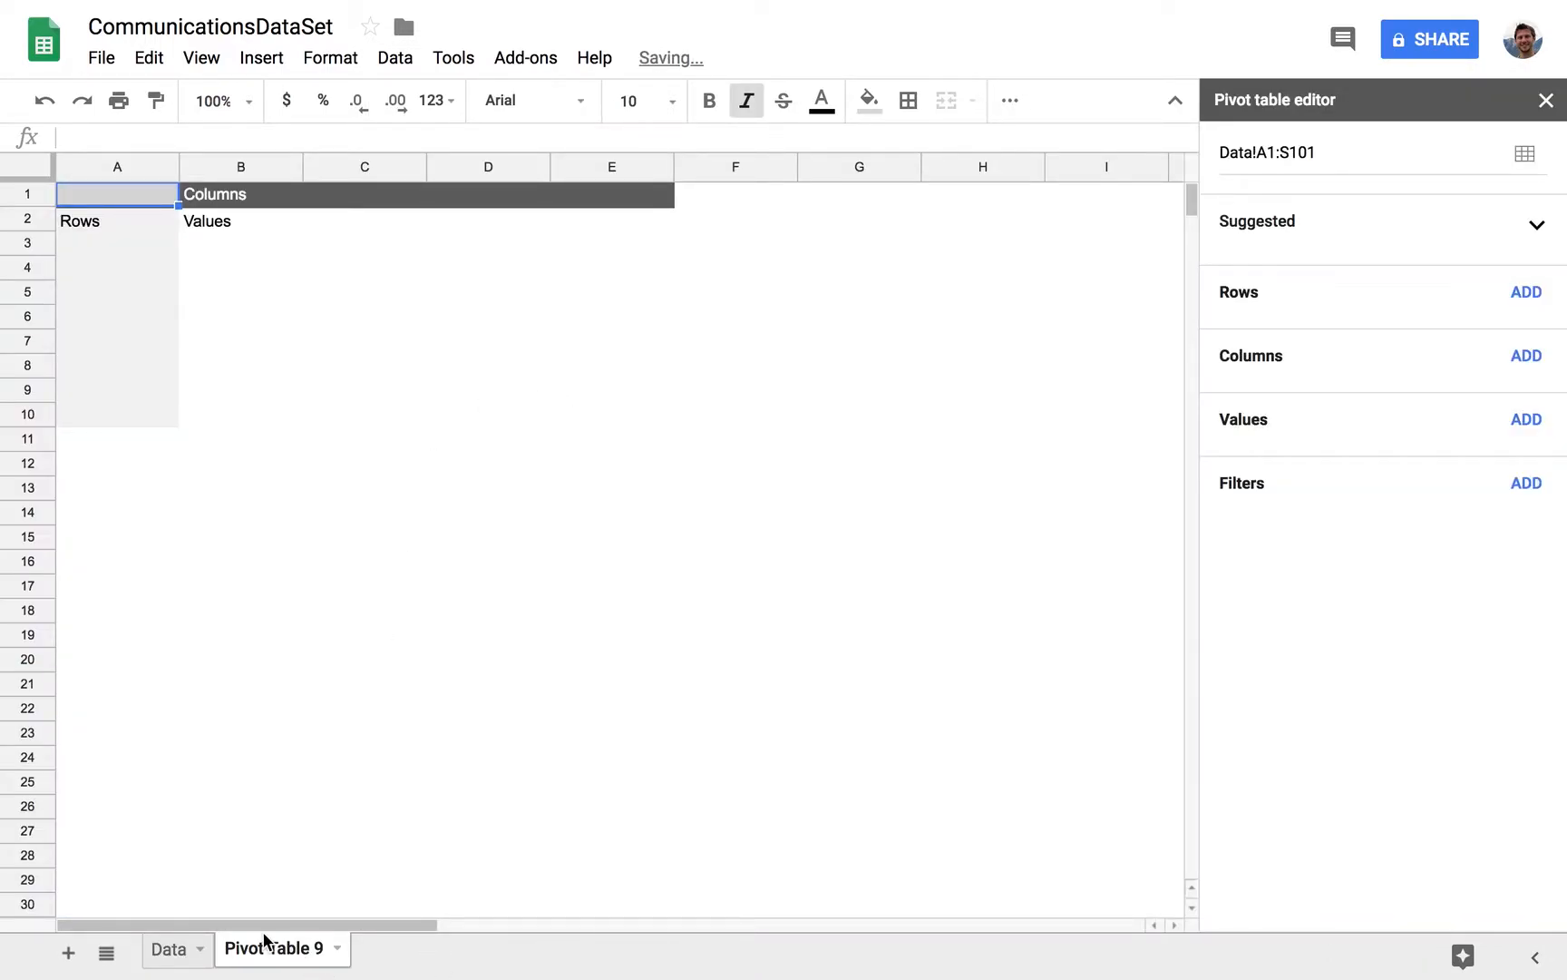
# - Review the source data, return to the empty pivot table and add "5. How old are you?" as its rows
pyautogui.click(174, 955)
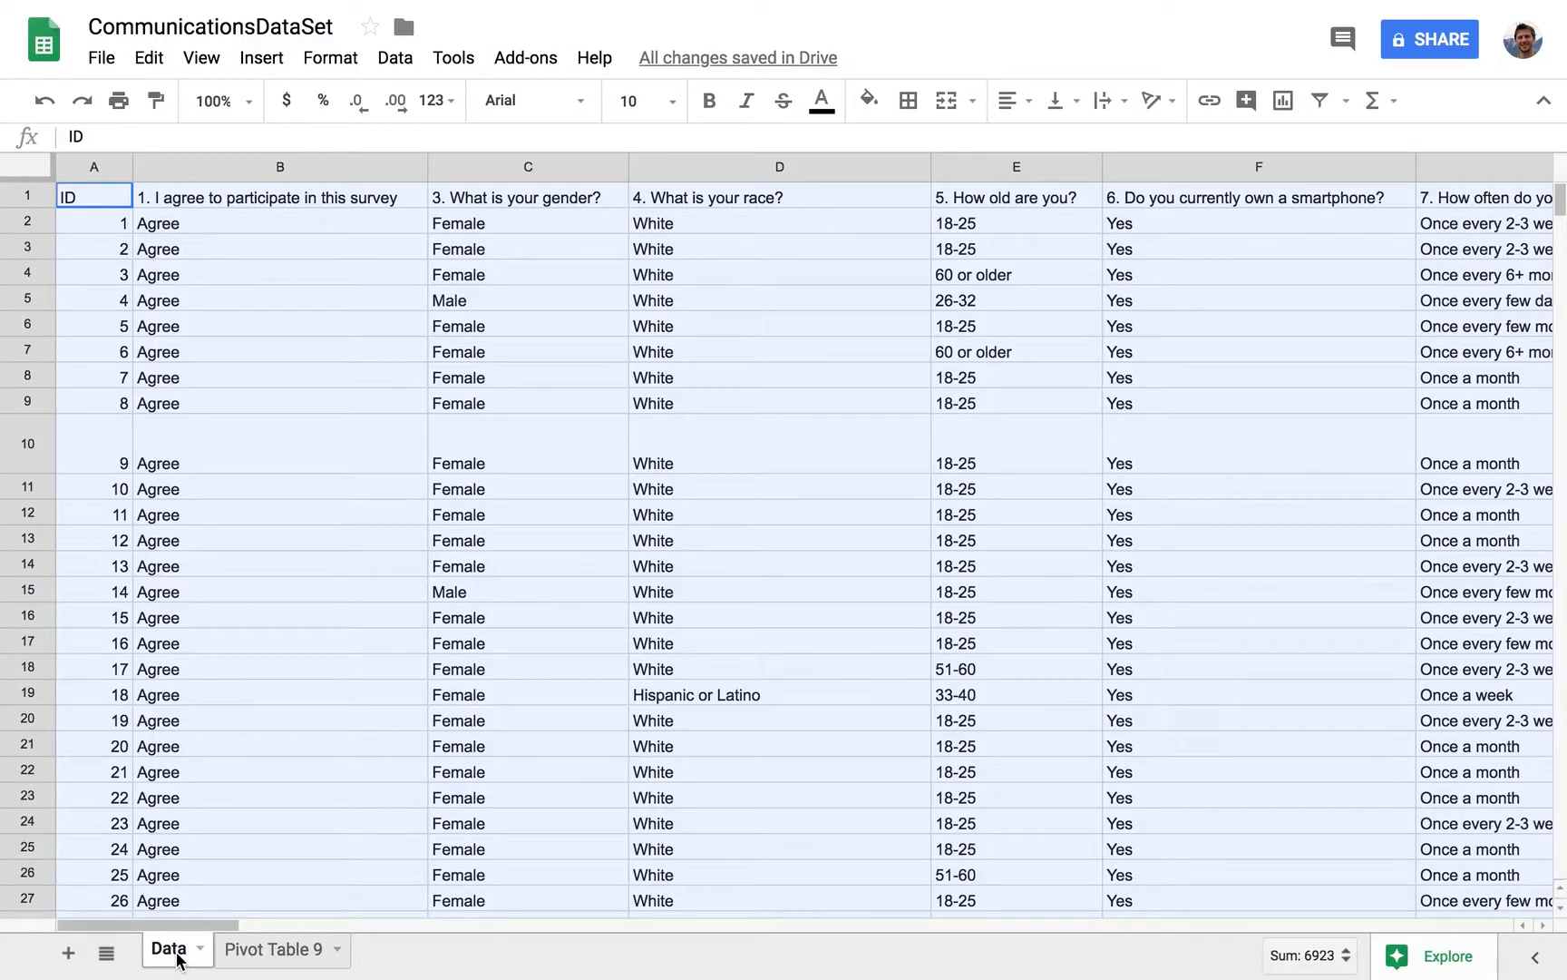
pyautogui.click(255, 728)
pyautogui.click(277, 949)
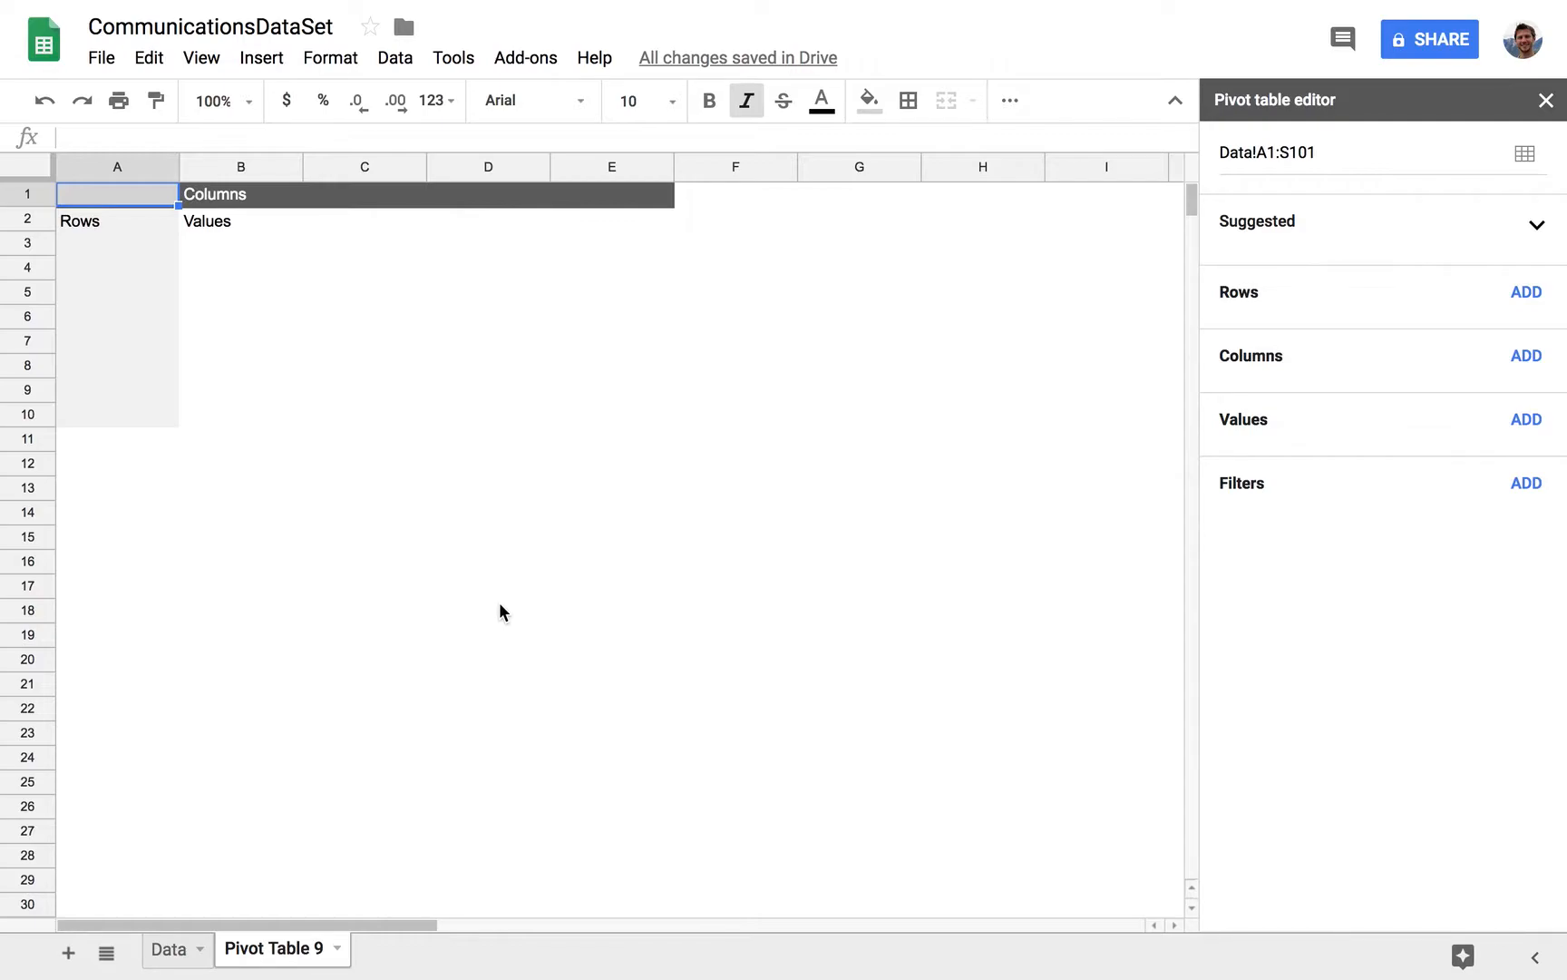
pyautogui.click(276, 547)
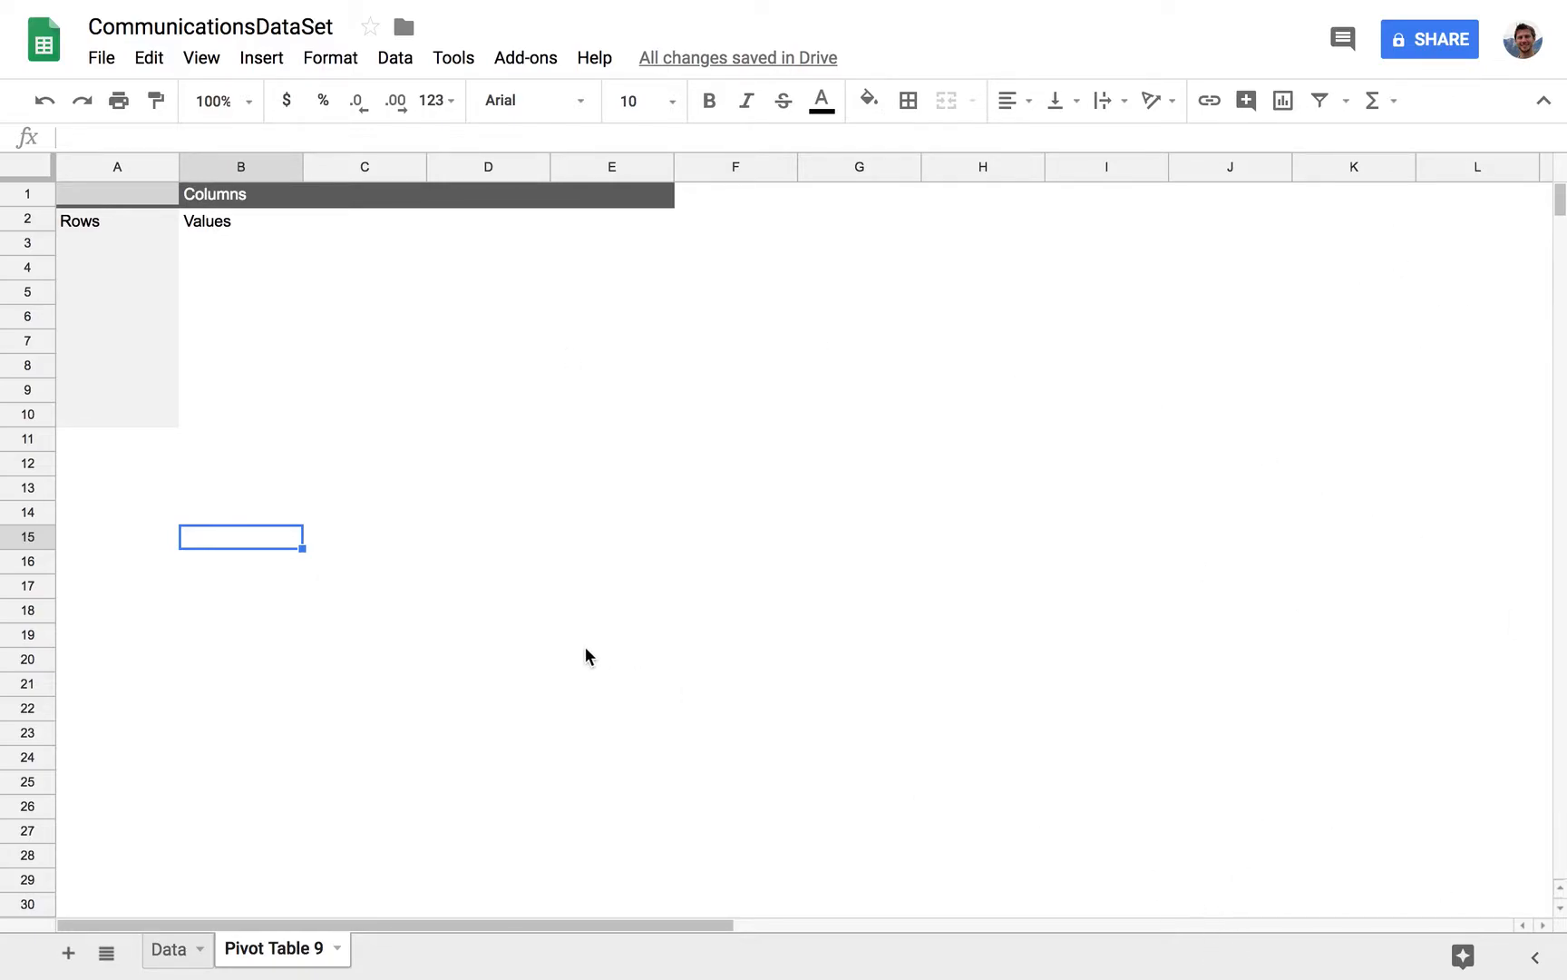
pyautogui.click(129, 292)
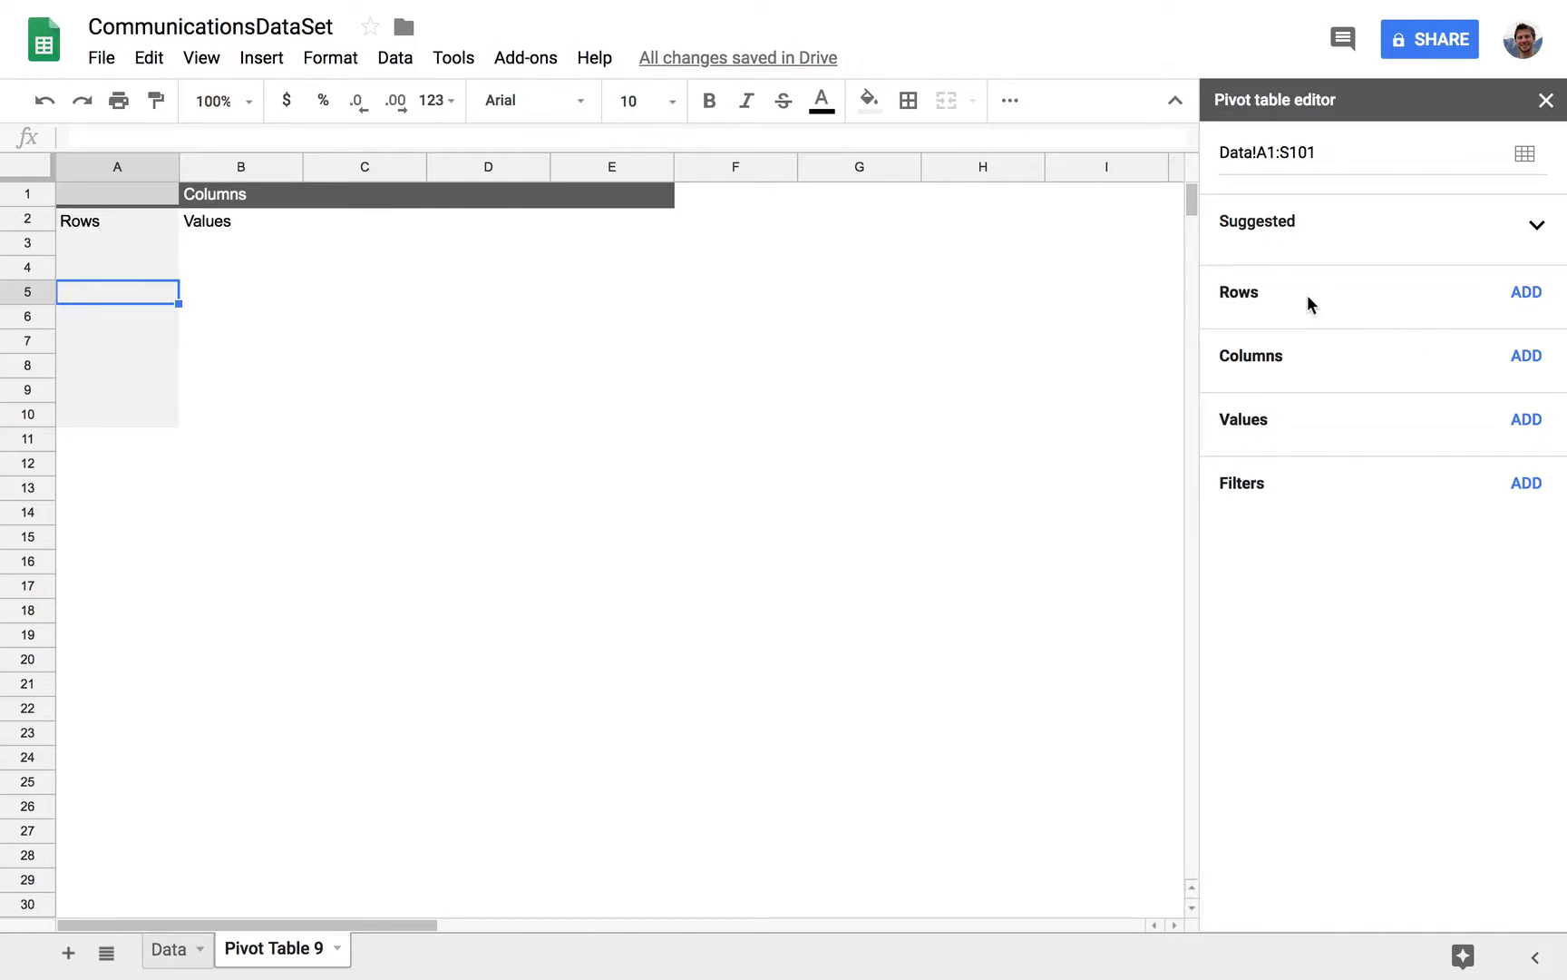
pyautogui.click(1527, 294)
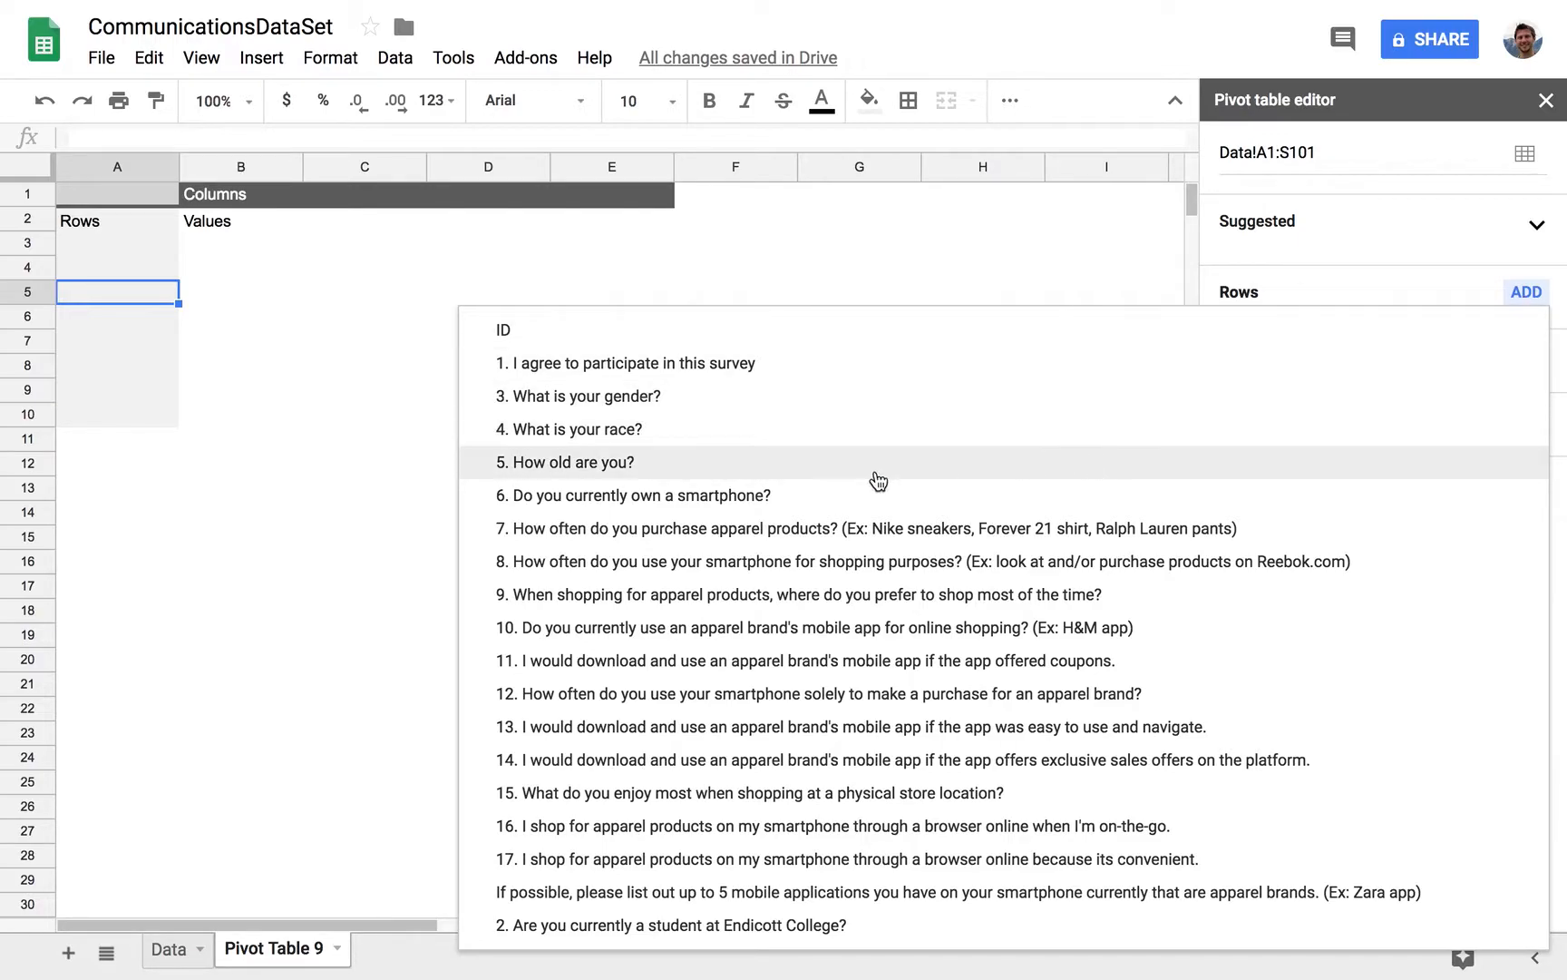
pyautogui.click(615, 462)
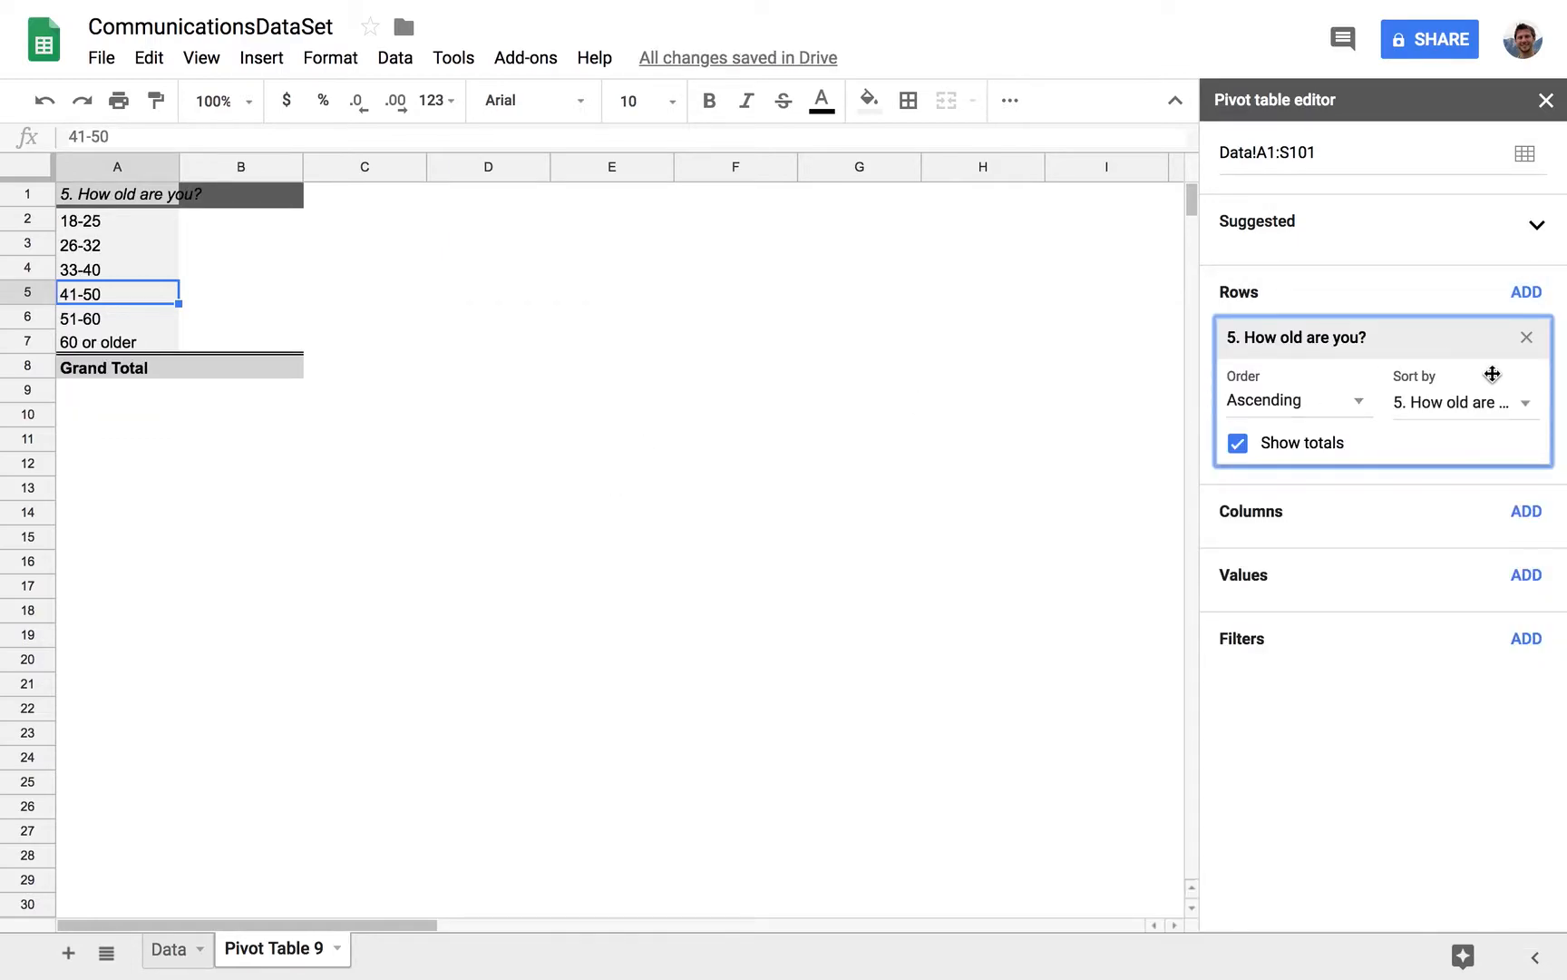
# - Add "5. How old are you?" to the pivot table's values so the responses in each age group are counted
pyautogui.moveTo(135, 217); pyautogui.dragTo(127, 342)
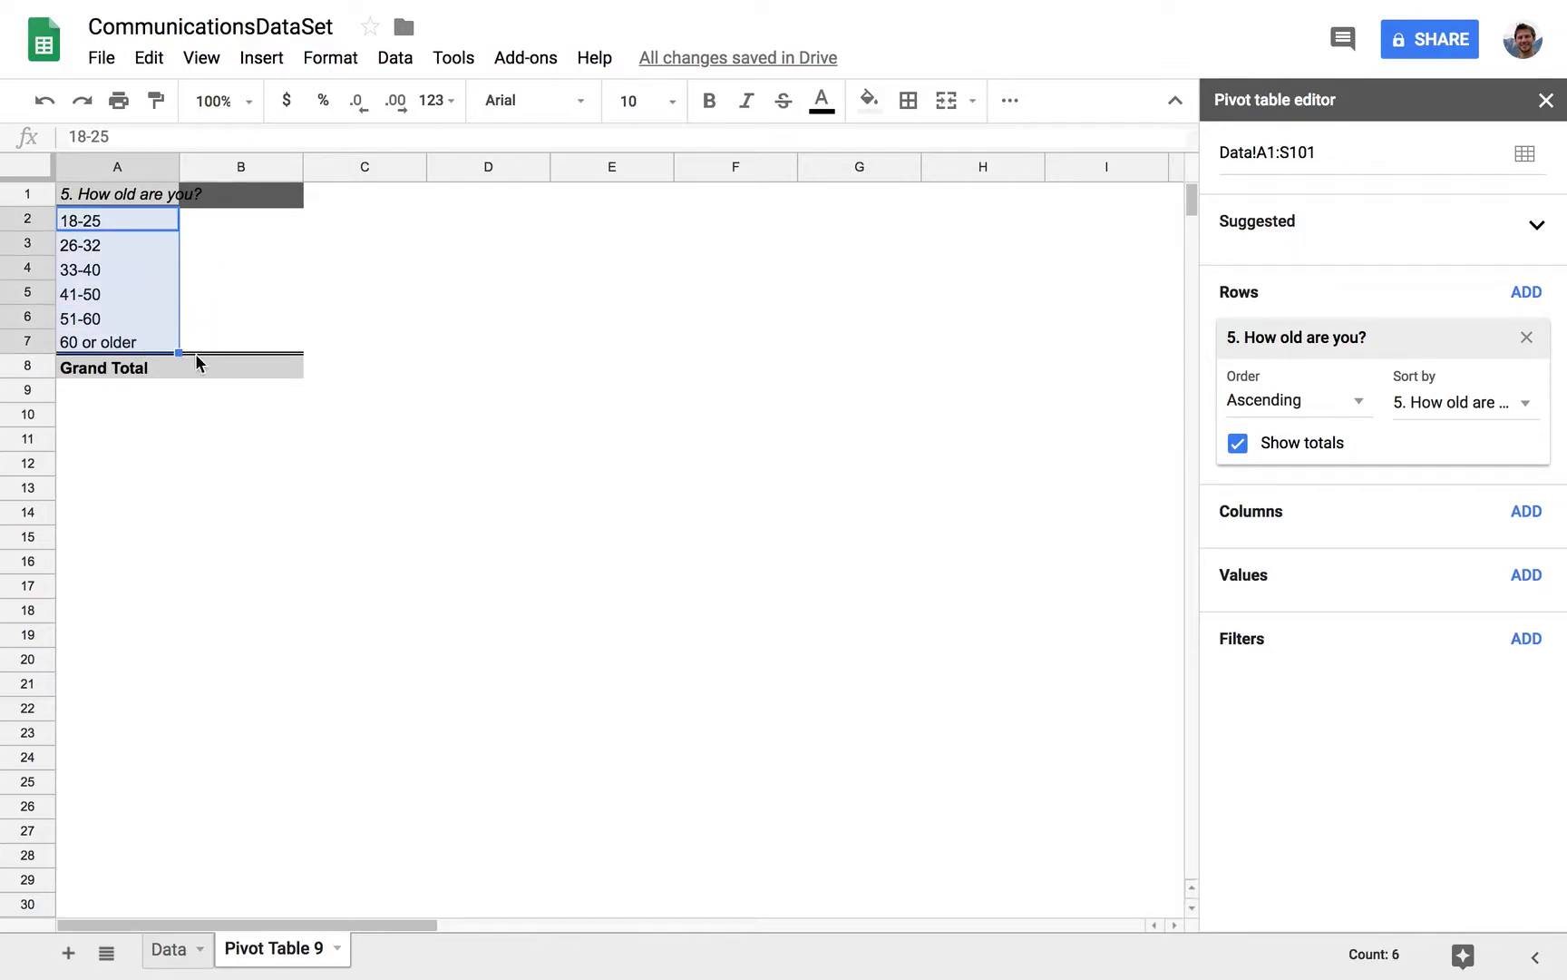
pyautogui.click(355, 443)
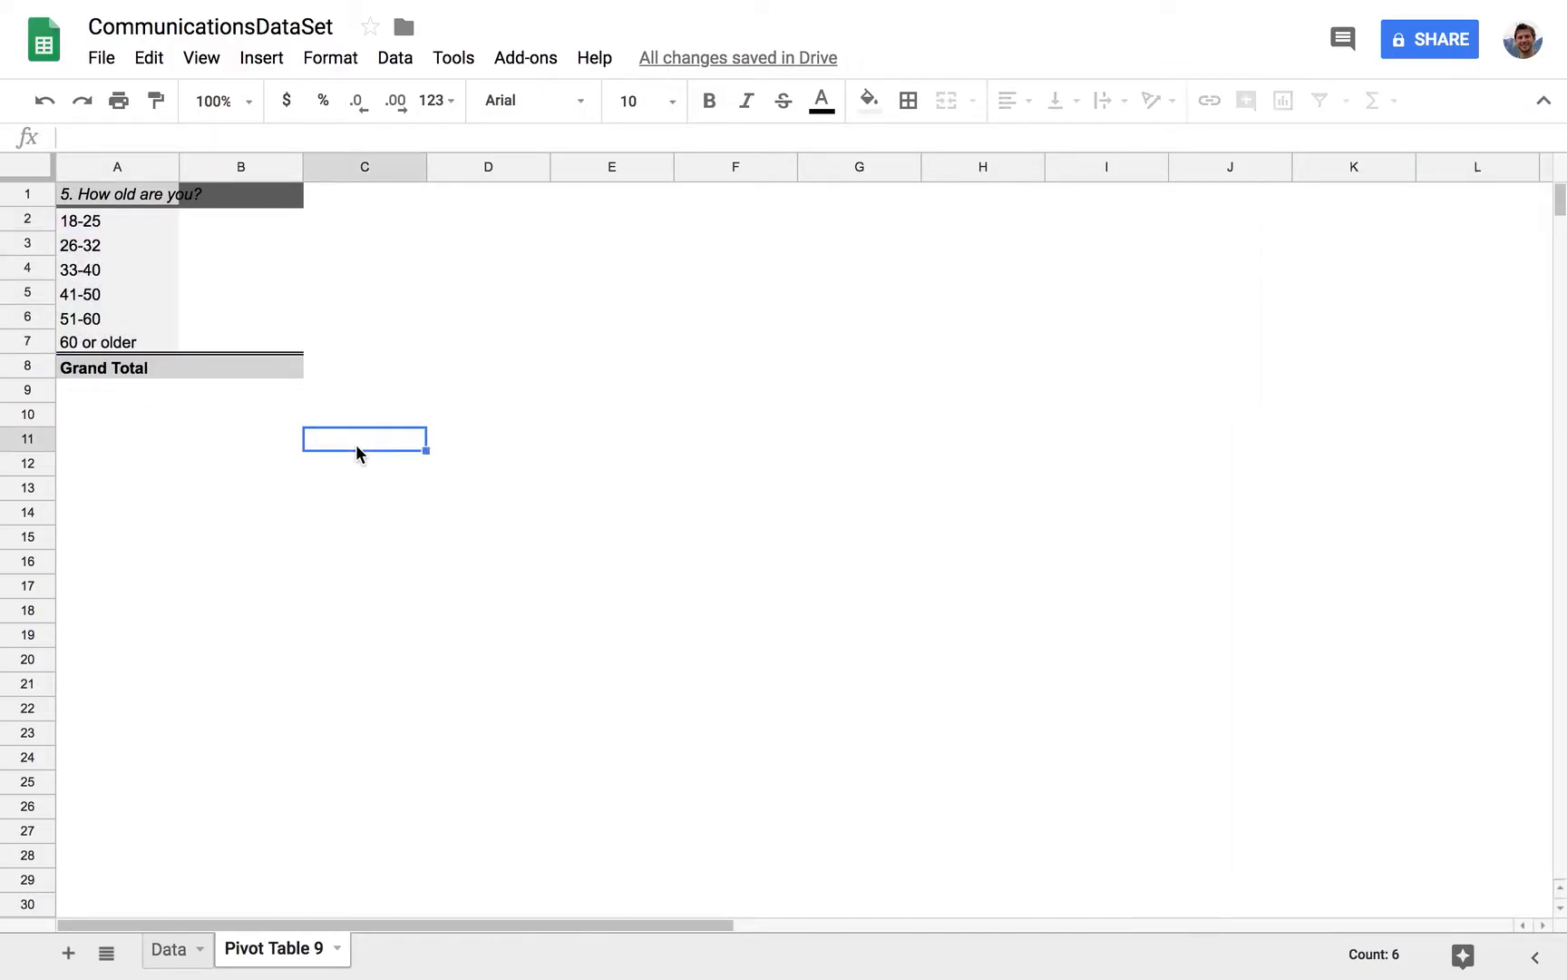
pyautogui.click(248, 294)
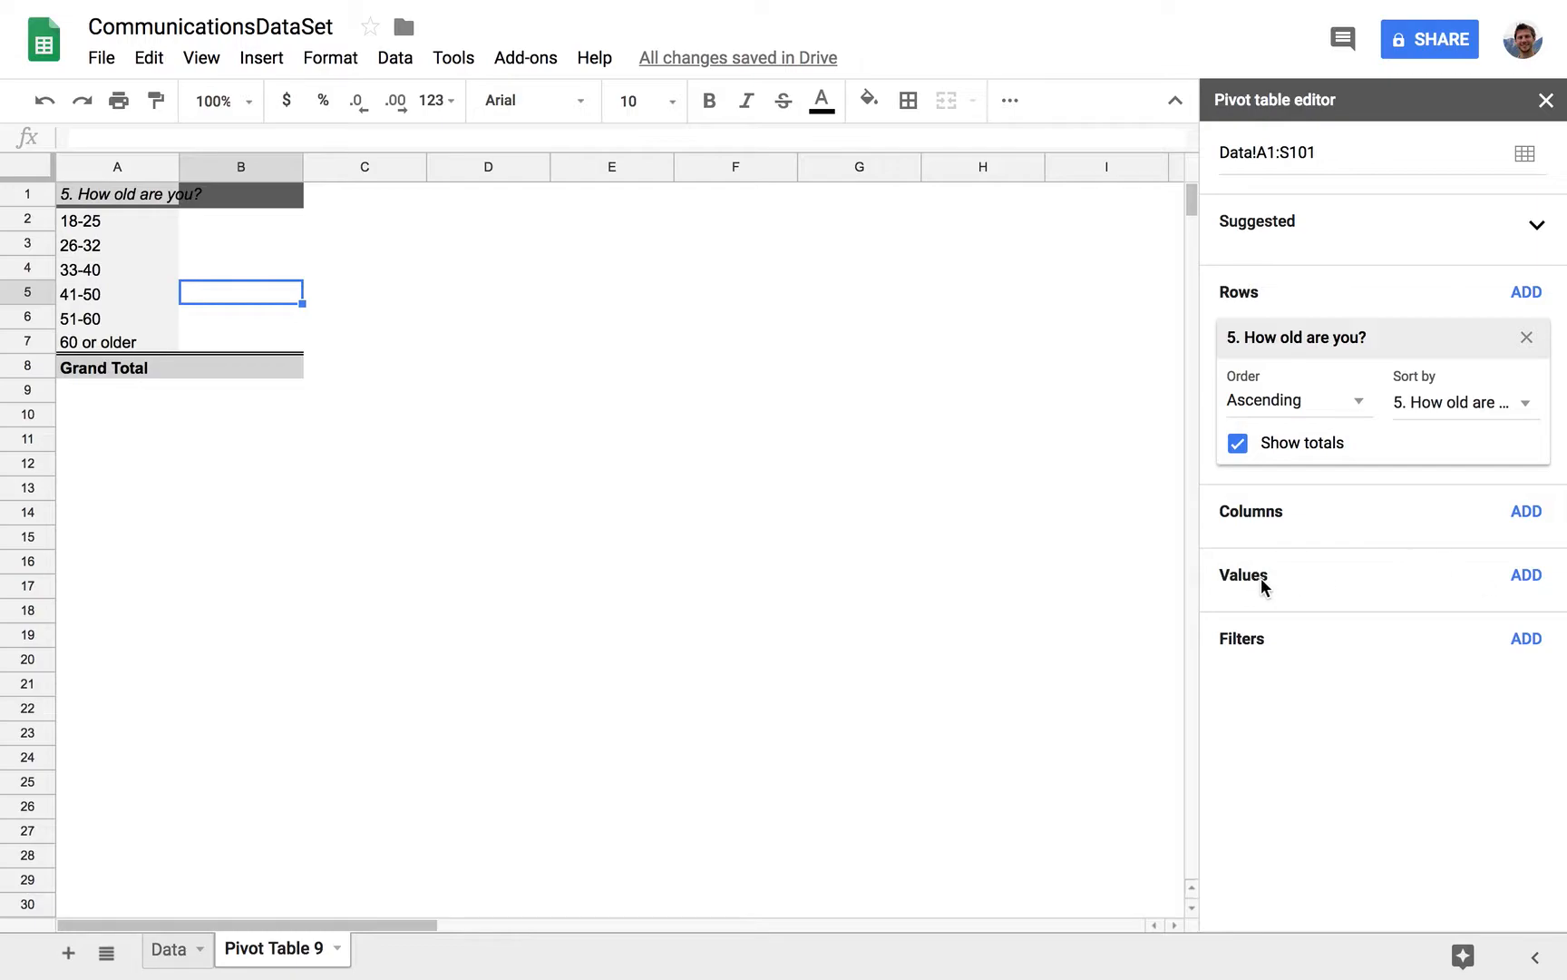
pyautogui.click(1527, 576)
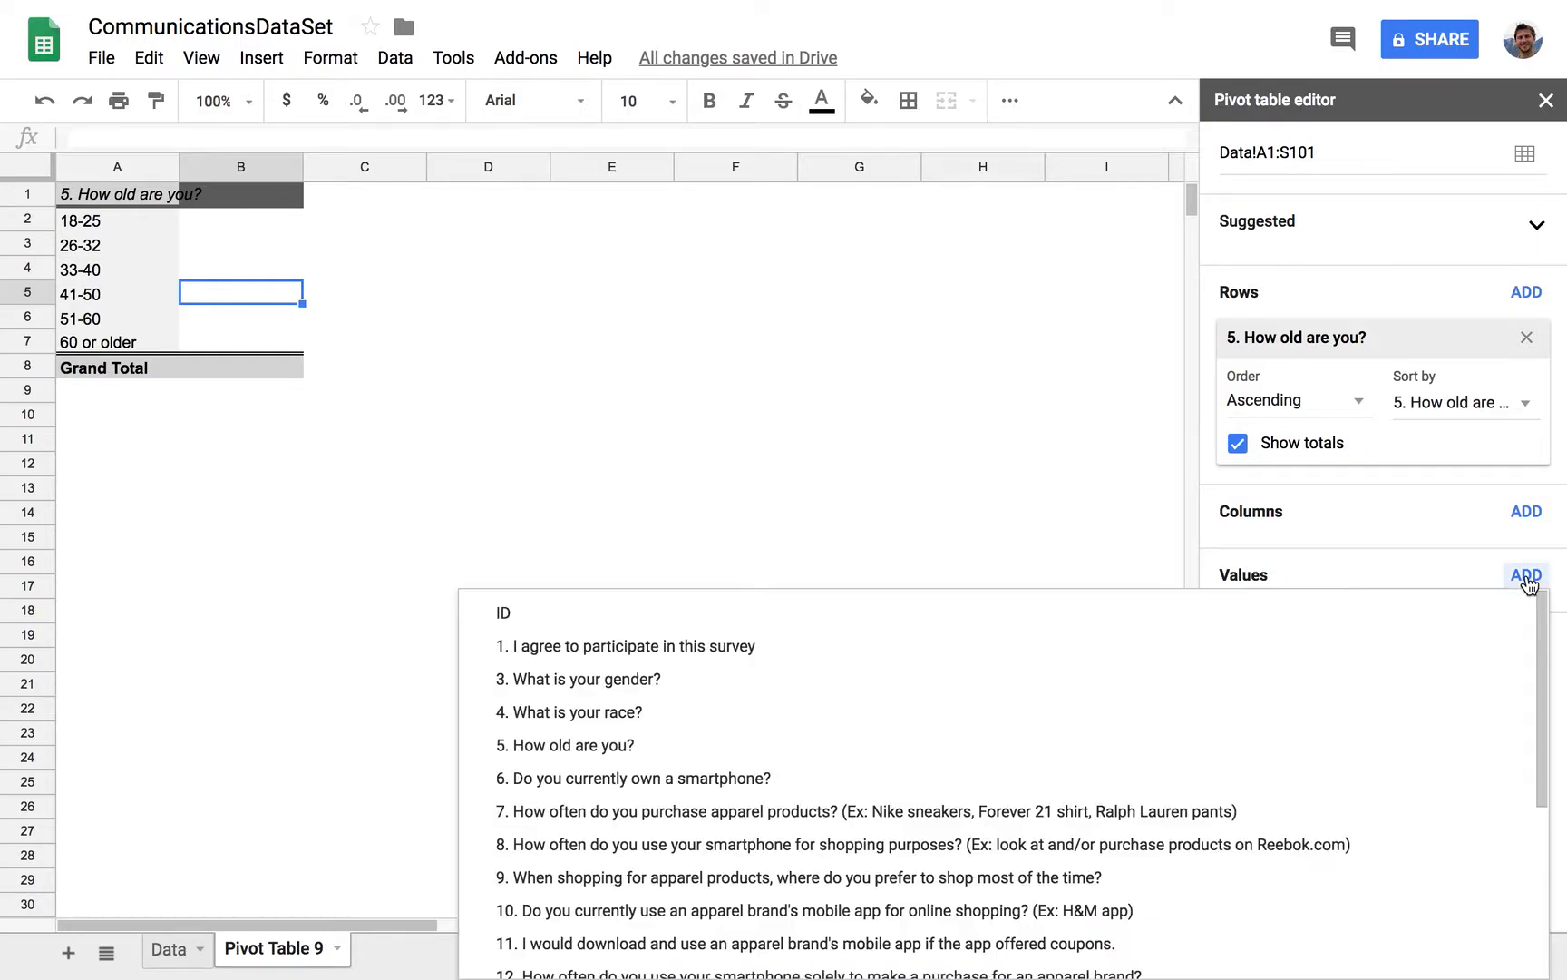
pyautogui.scroll(-1, 1394, 647)
pyautogui.scroll(1, 1394, 648)
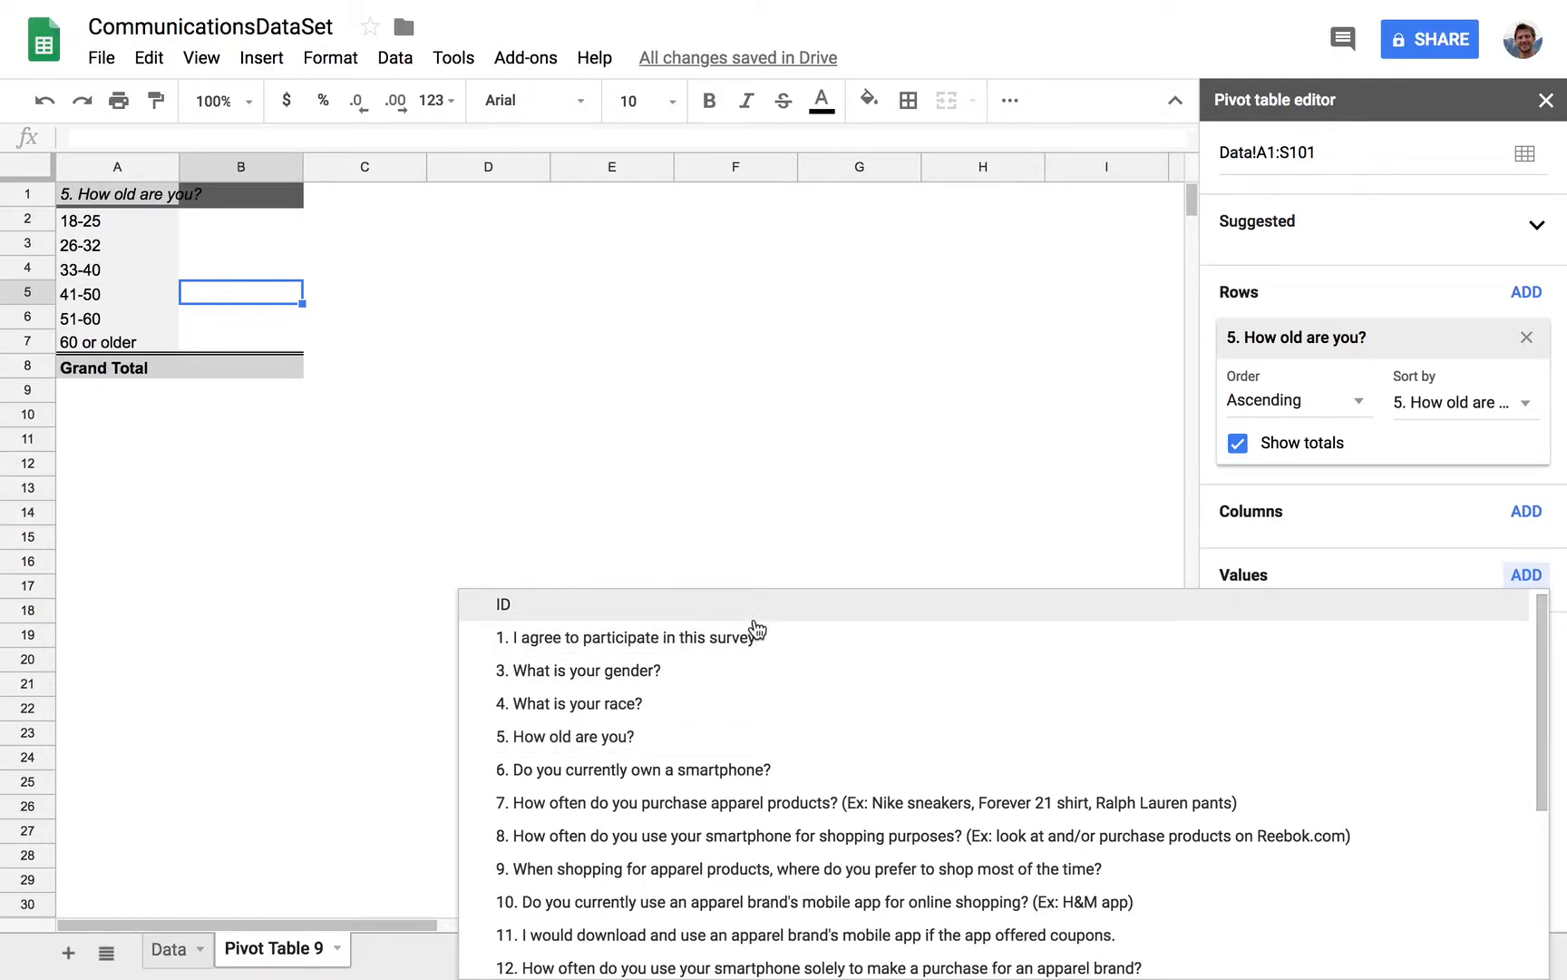
pyautogui.click(617, 736)
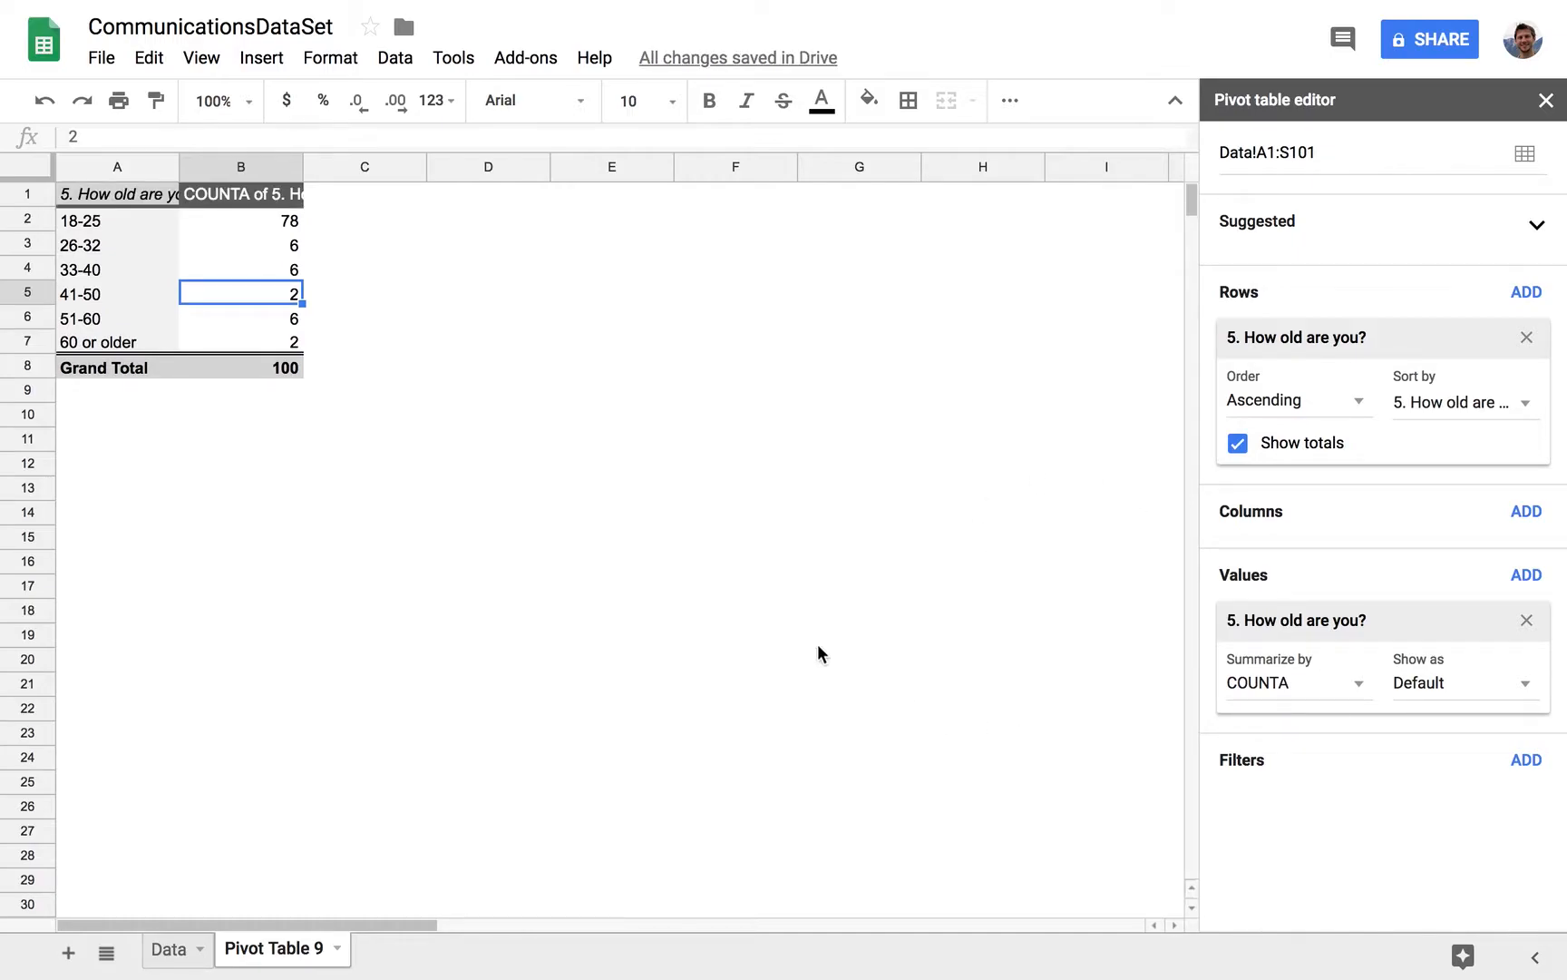
# - Examine the count for each age group in the pivot table and compare it with the individual age answers in the Data sheet
pyautogui.click(245, 229)
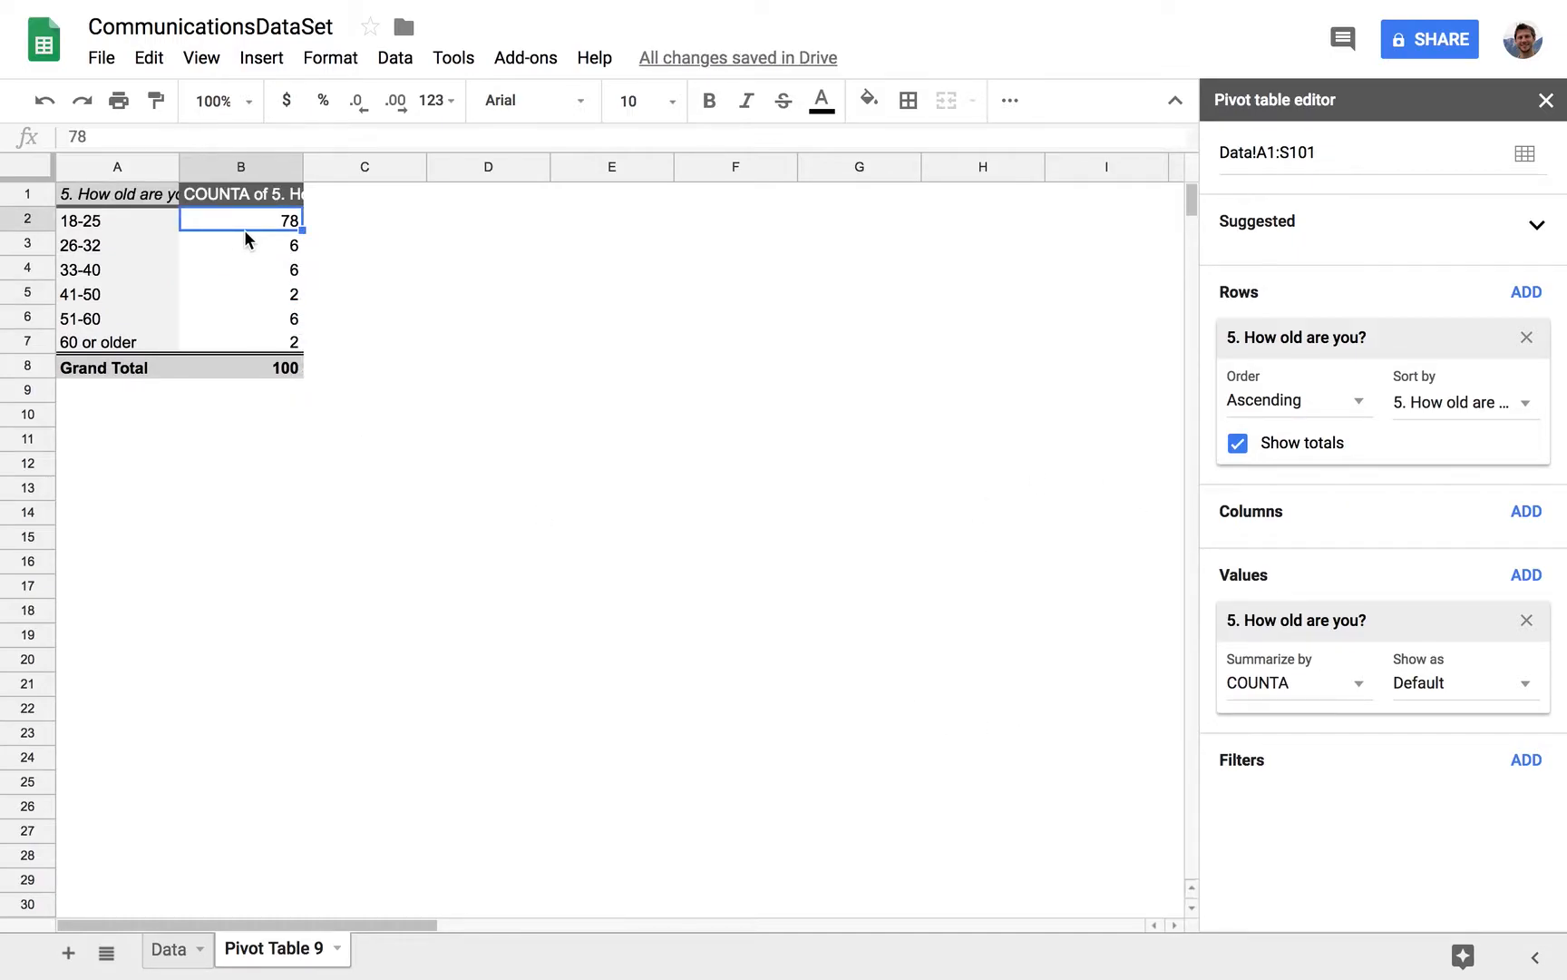
pyautogui.click(102, 231)
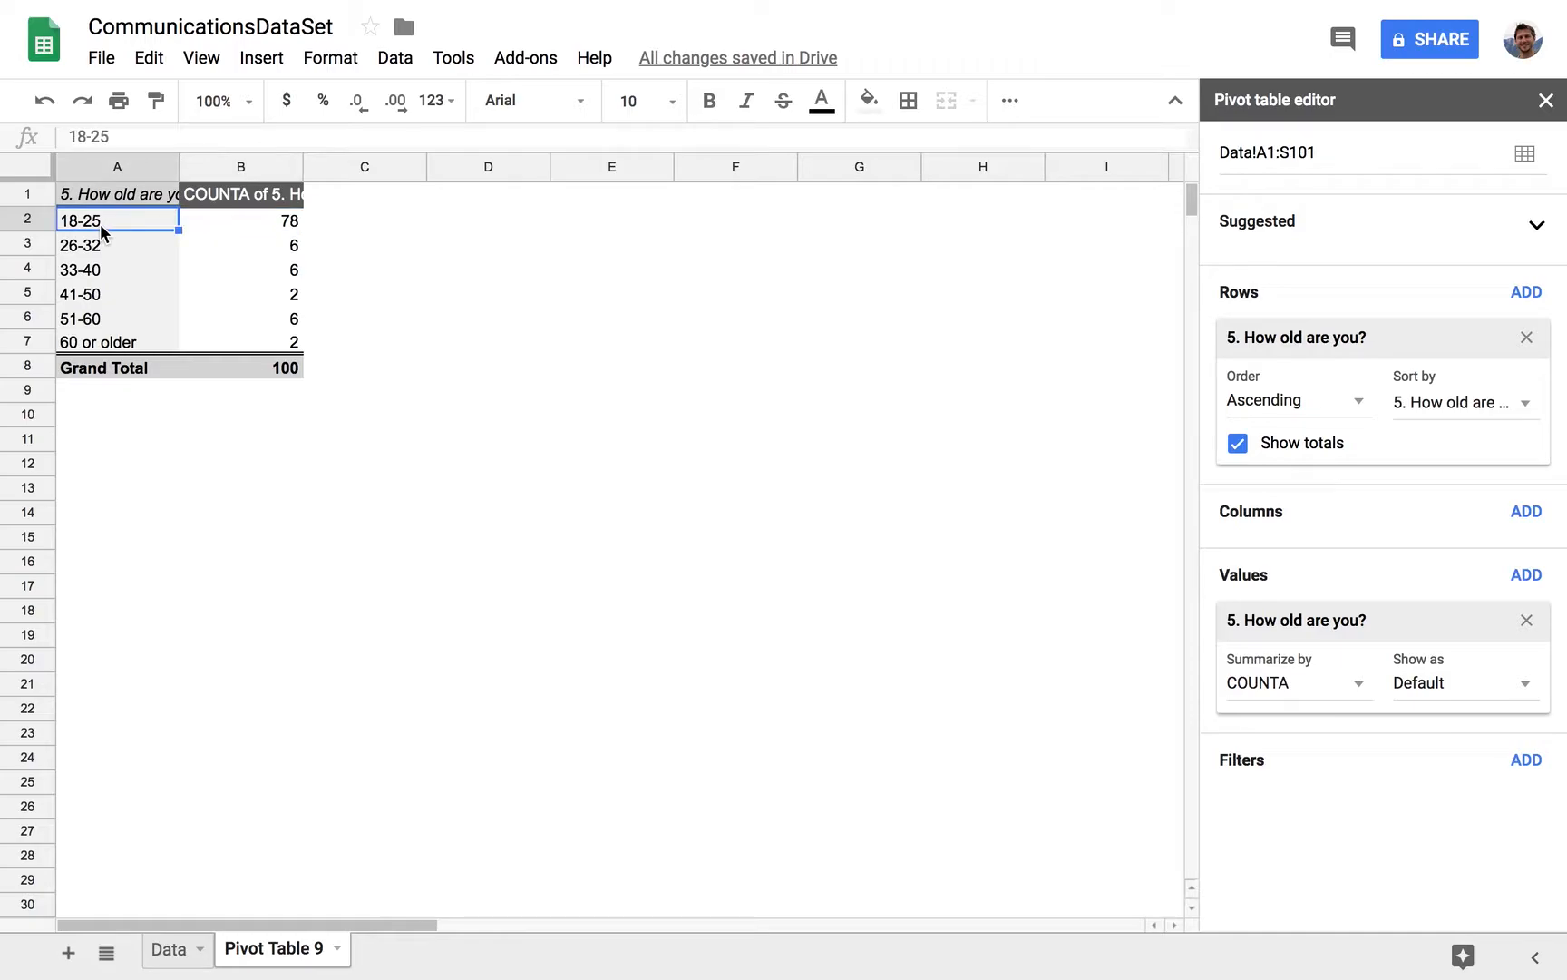
pyautogui.click(270, 243)
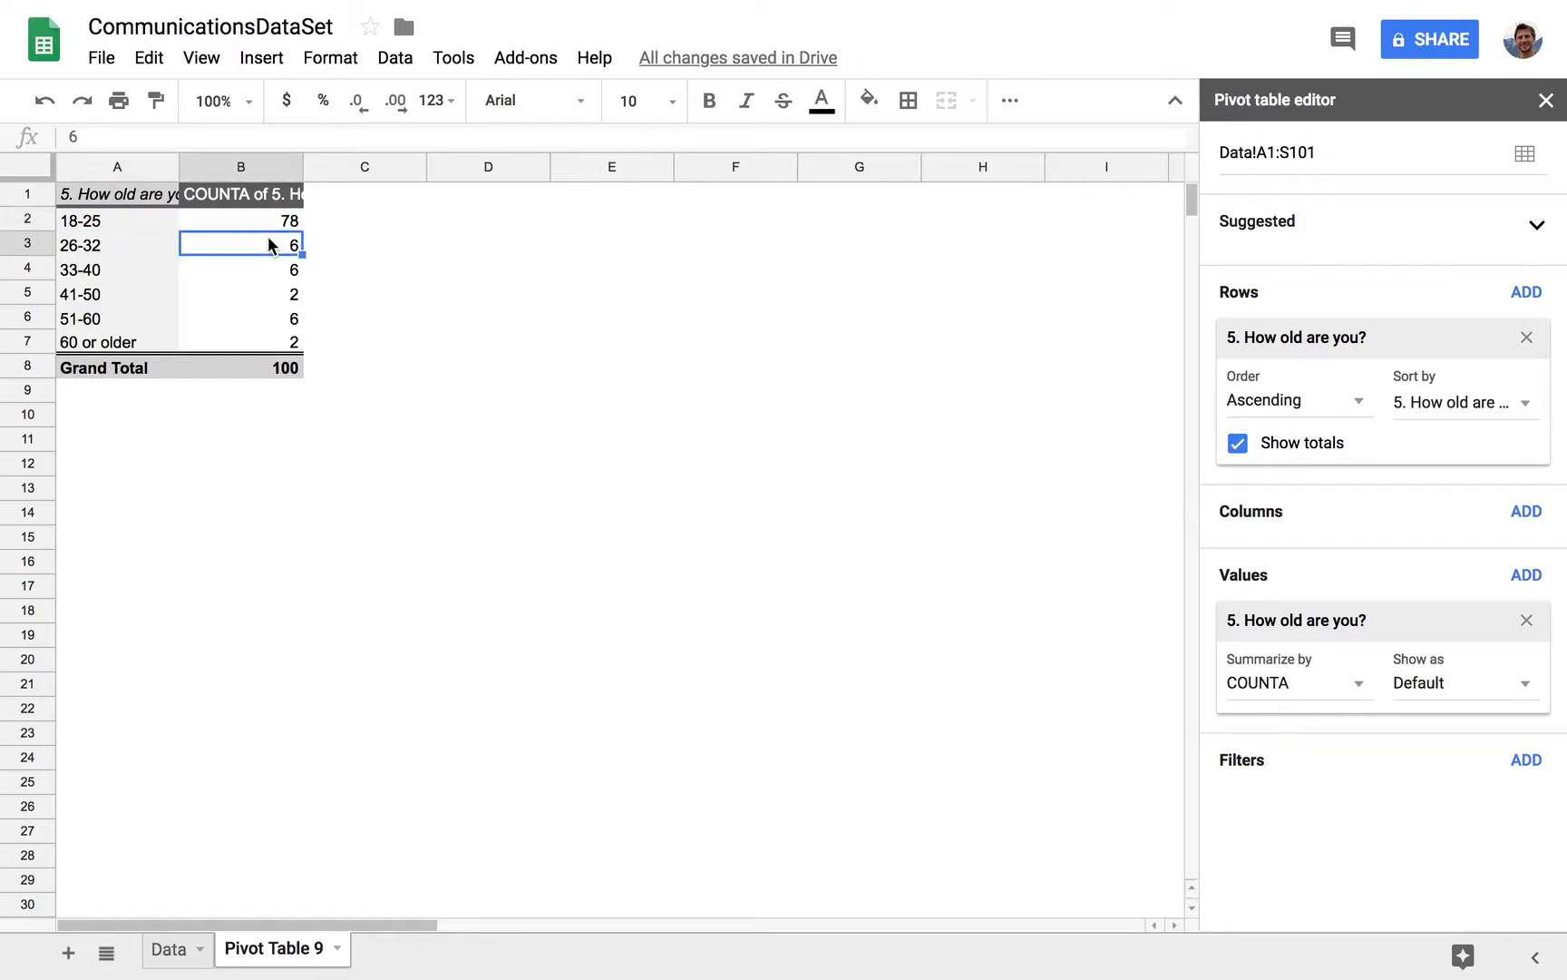
pyautogui.click(148, 252)
pyautogui.click(237, 268)
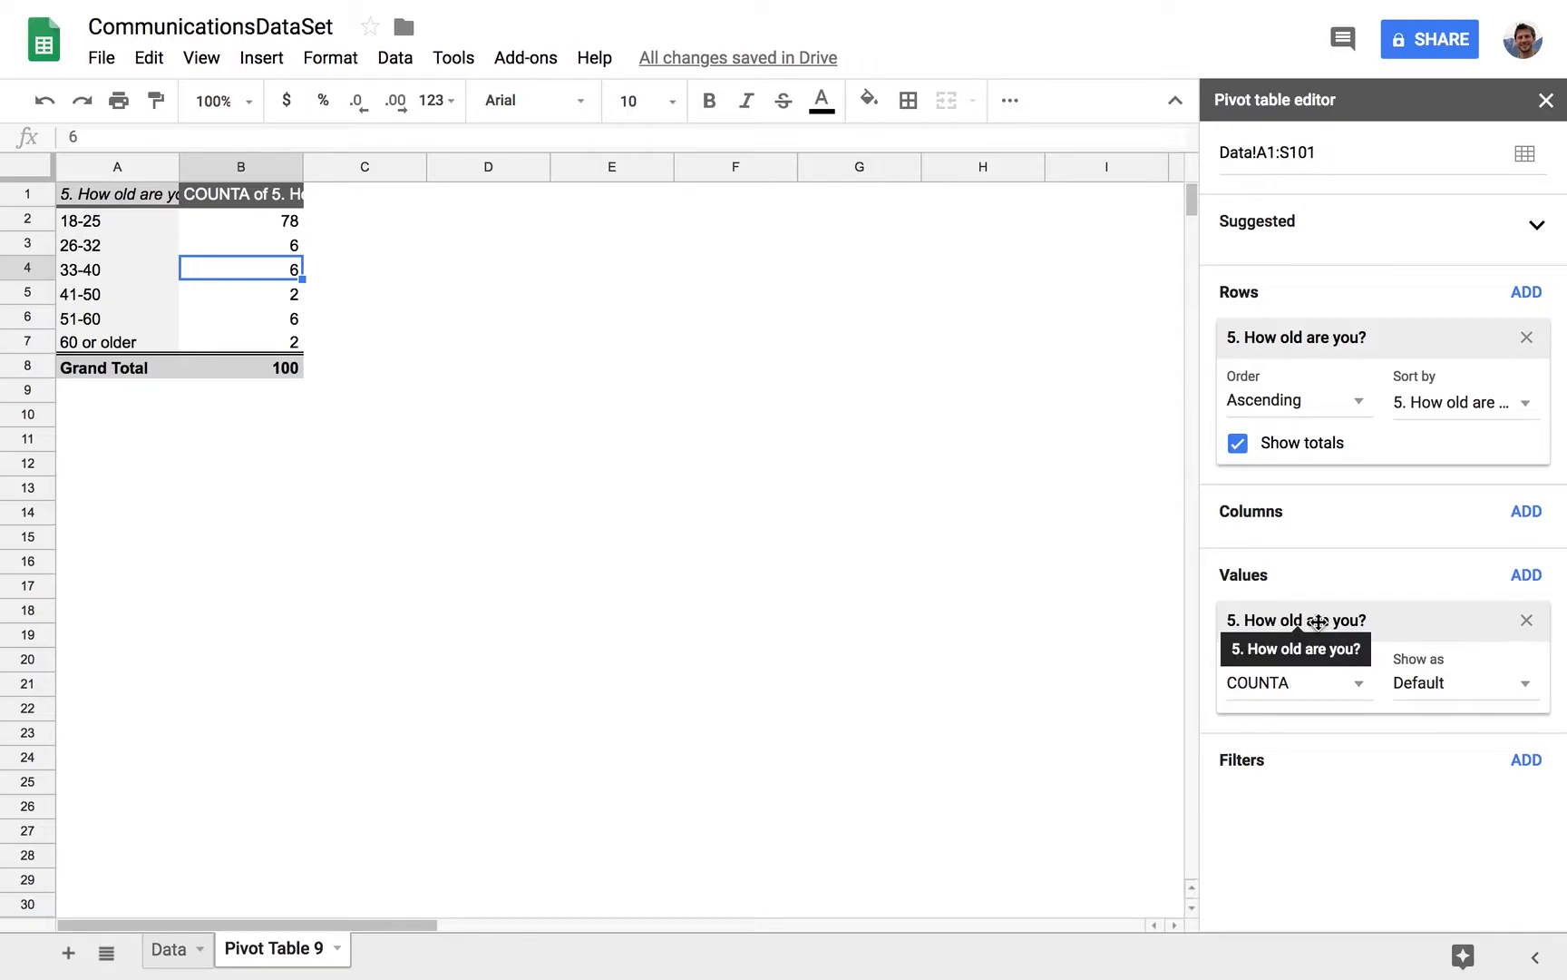
pyautogui.click(174, 949)
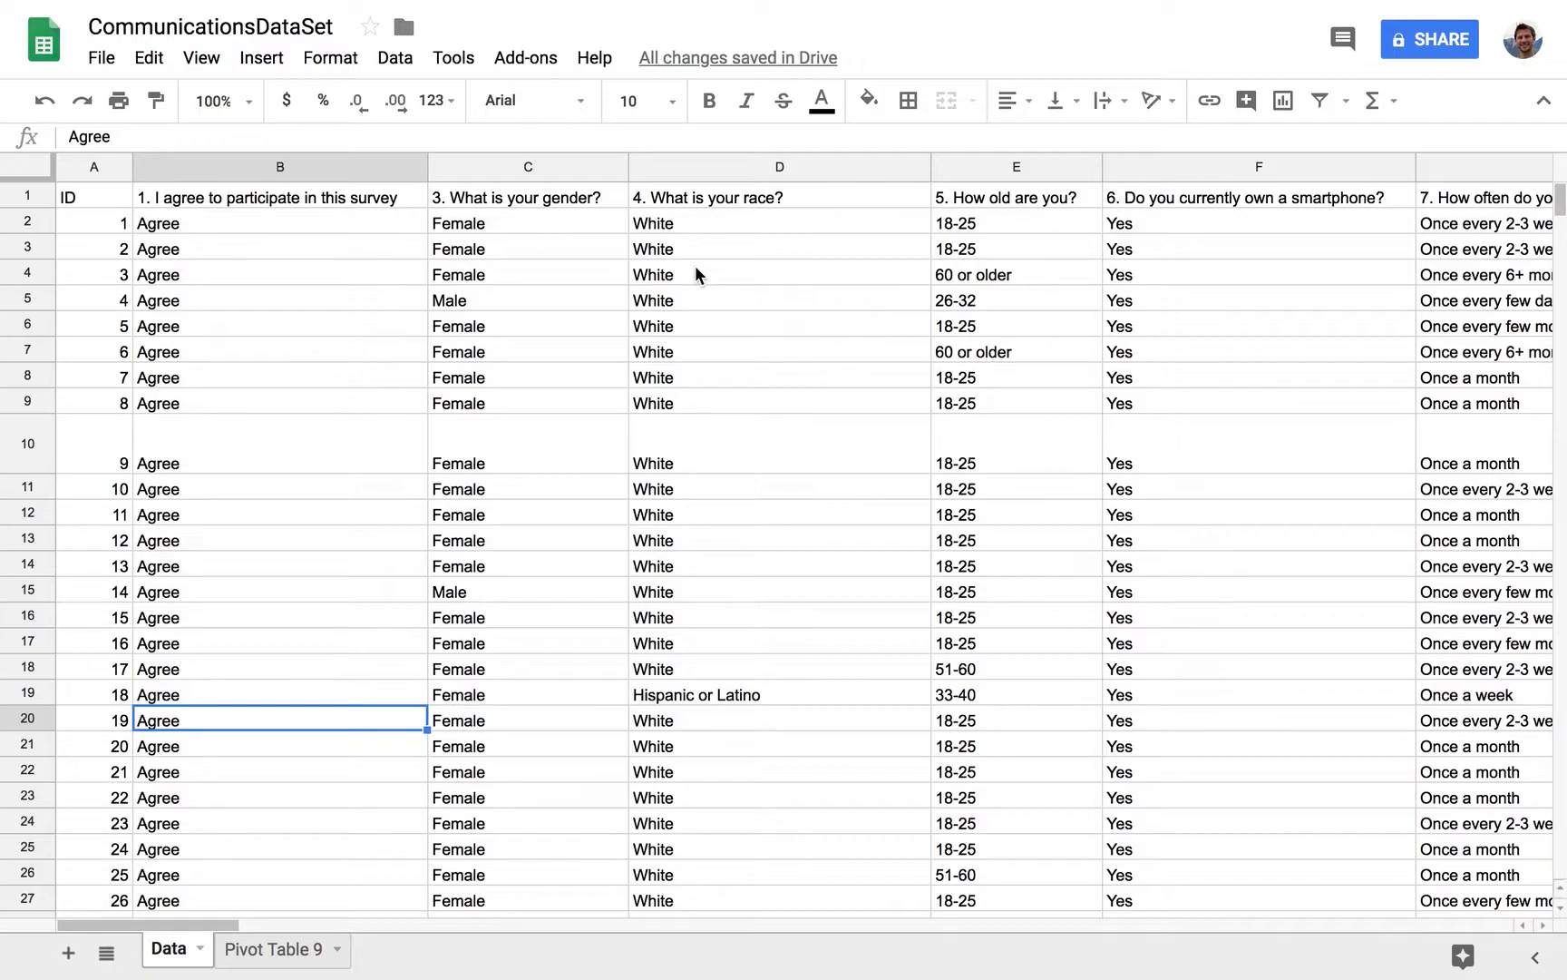
pyautogui.hscroll(2, 694, 265)
pyautogui.click(885, 224)
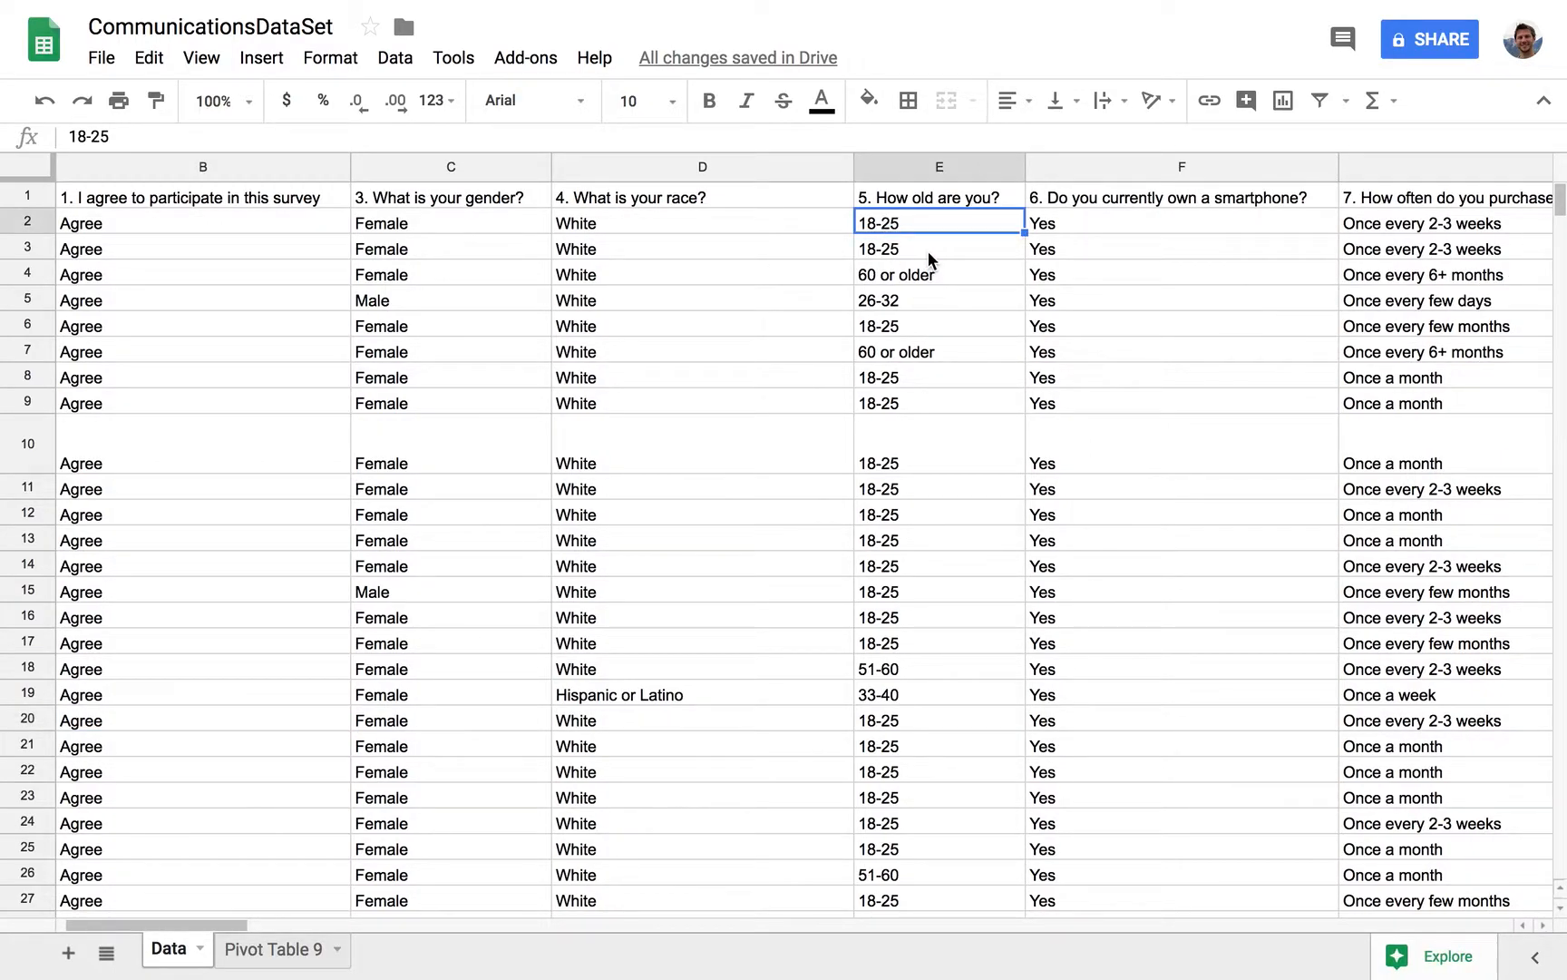
pyautogui.click(925, 273)
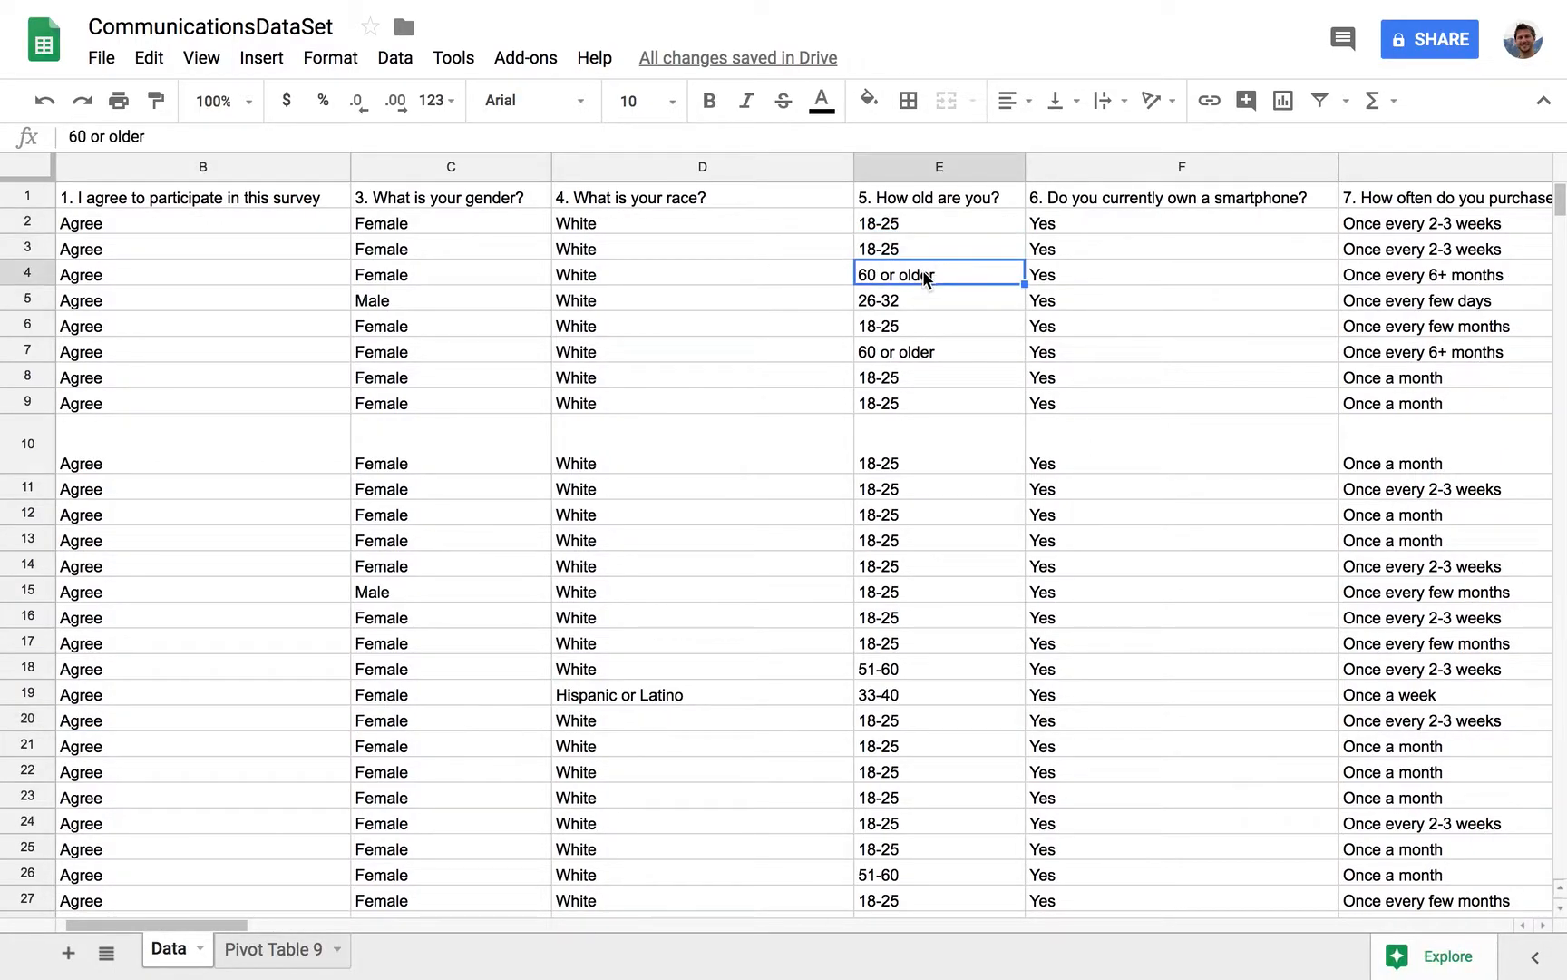
pyautogui.click(920, 332)
pyautogui.click(260, 950)
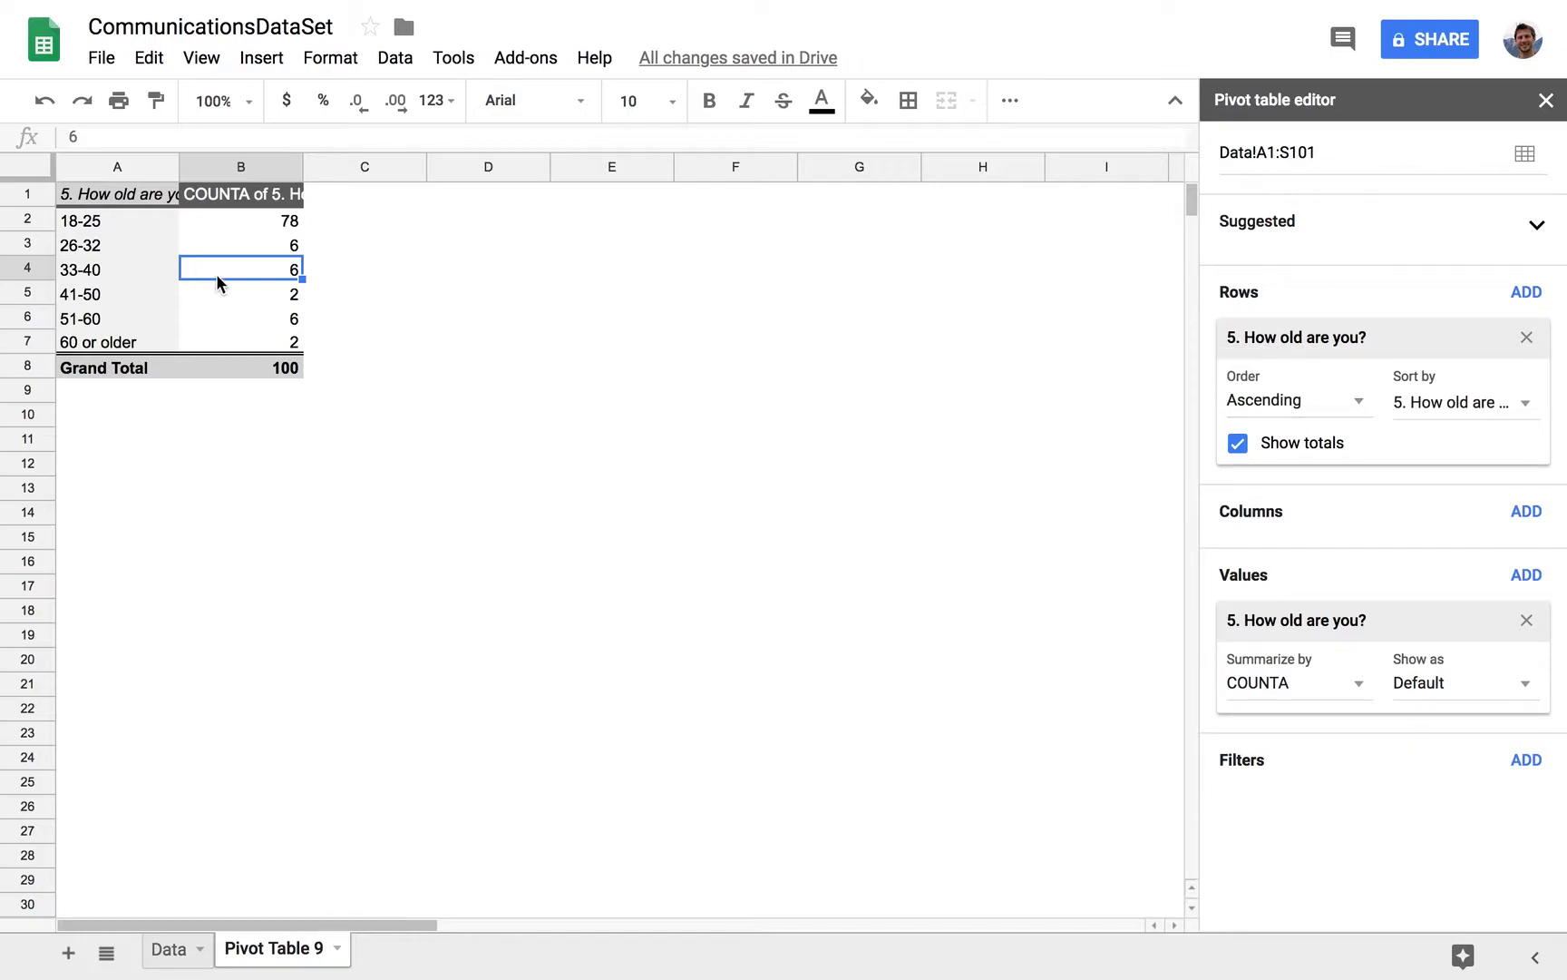
pyautogui.click(140, 216)
pyautogui.click(139, 244)
pyautogui.click(135, 263)
pyautogui.click(134, 293)
pyautogui.click(134, 318)
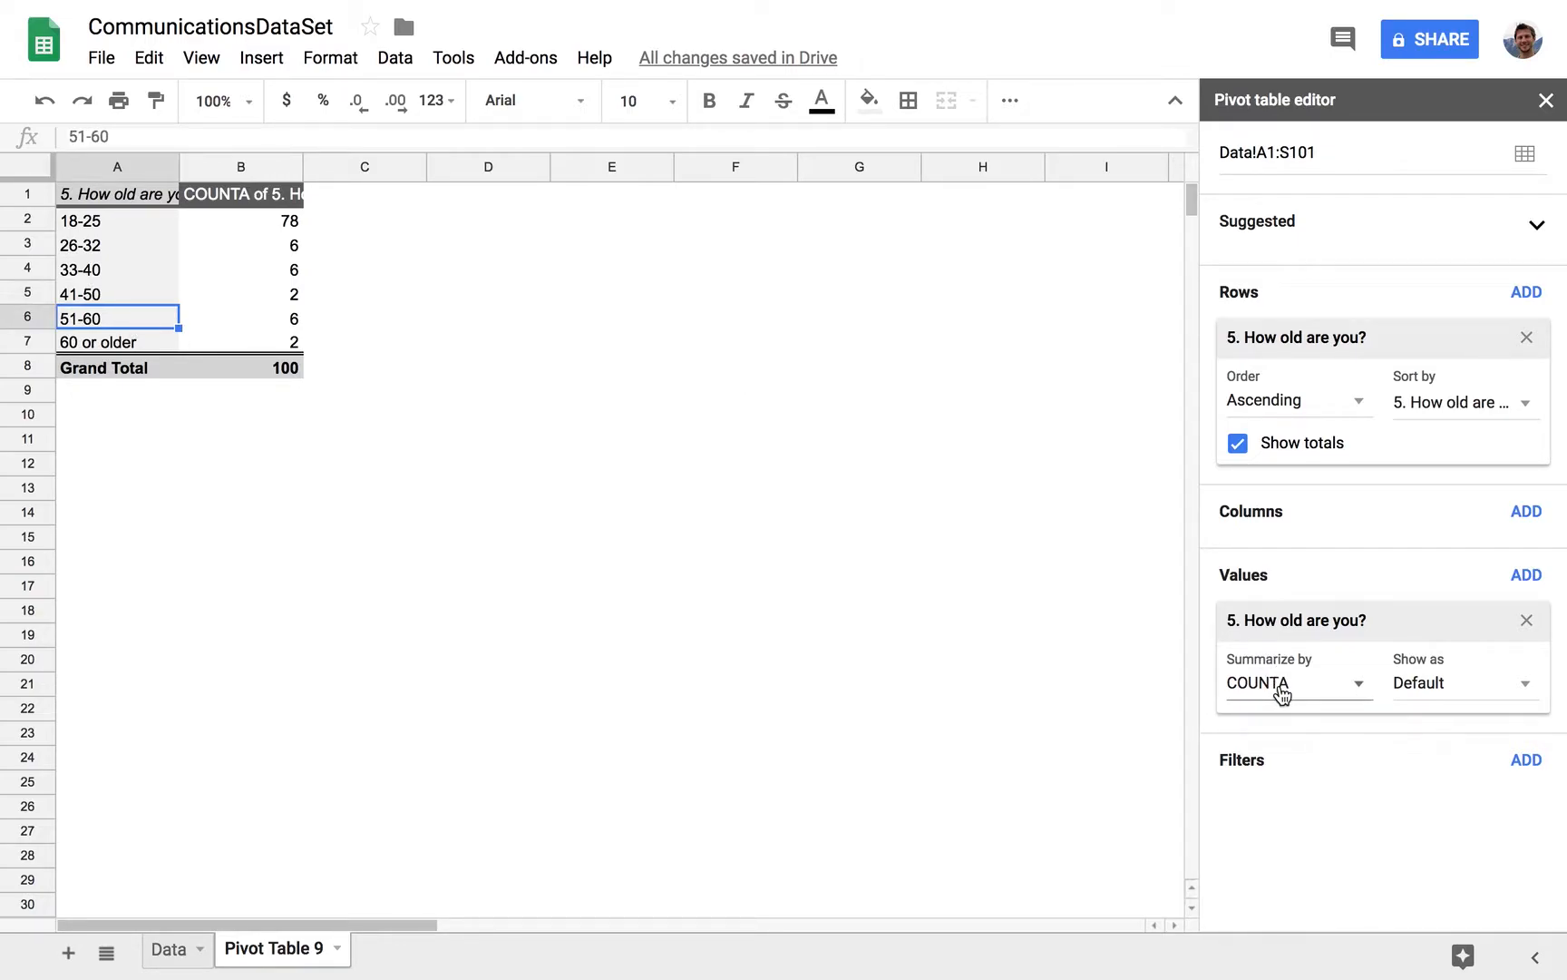
# - Add "3. What is your gender?" as the pivot table's columns to split the age-group counts by gender
pyautogui.click(265, 229)
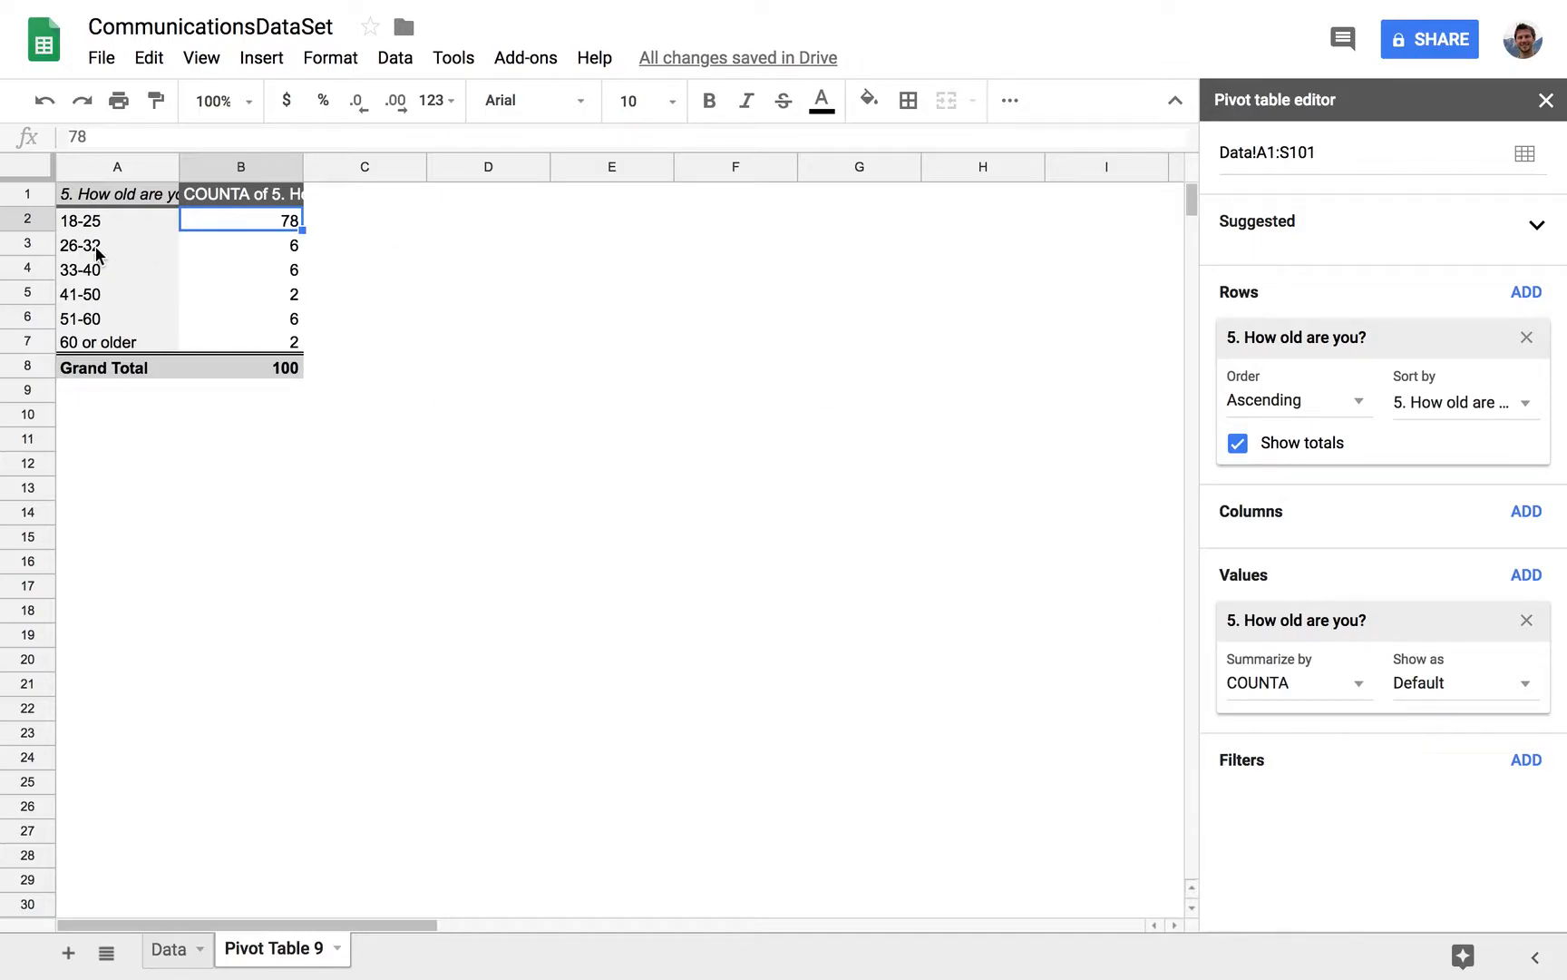
pyautogui.click(248, 258)
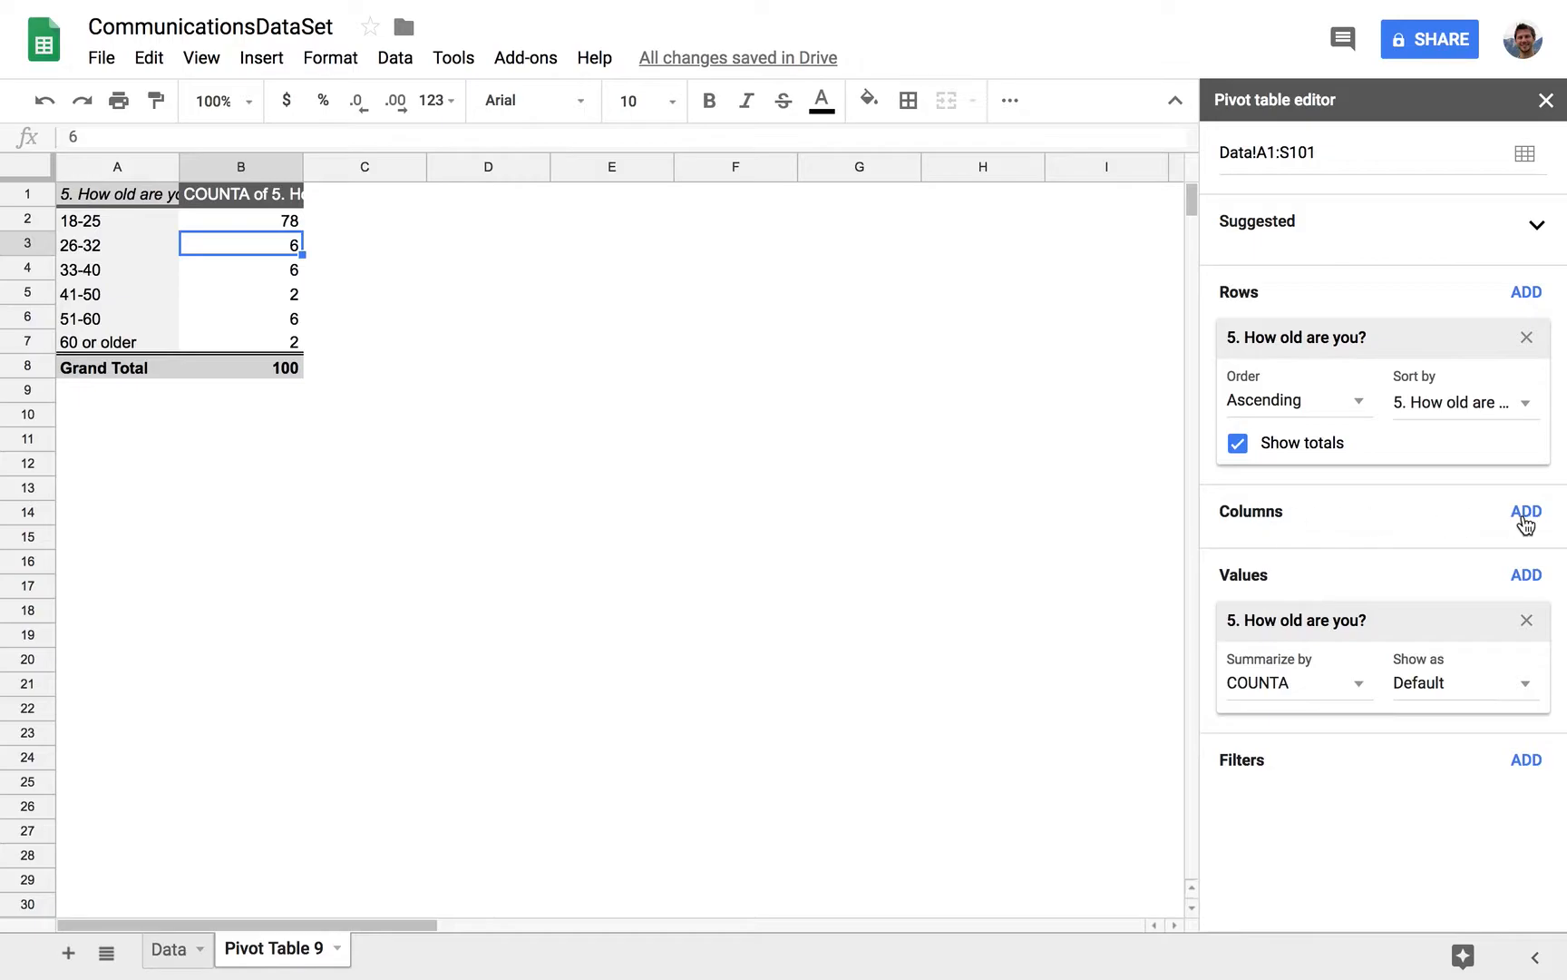
pyautogui.click(1532, 517)
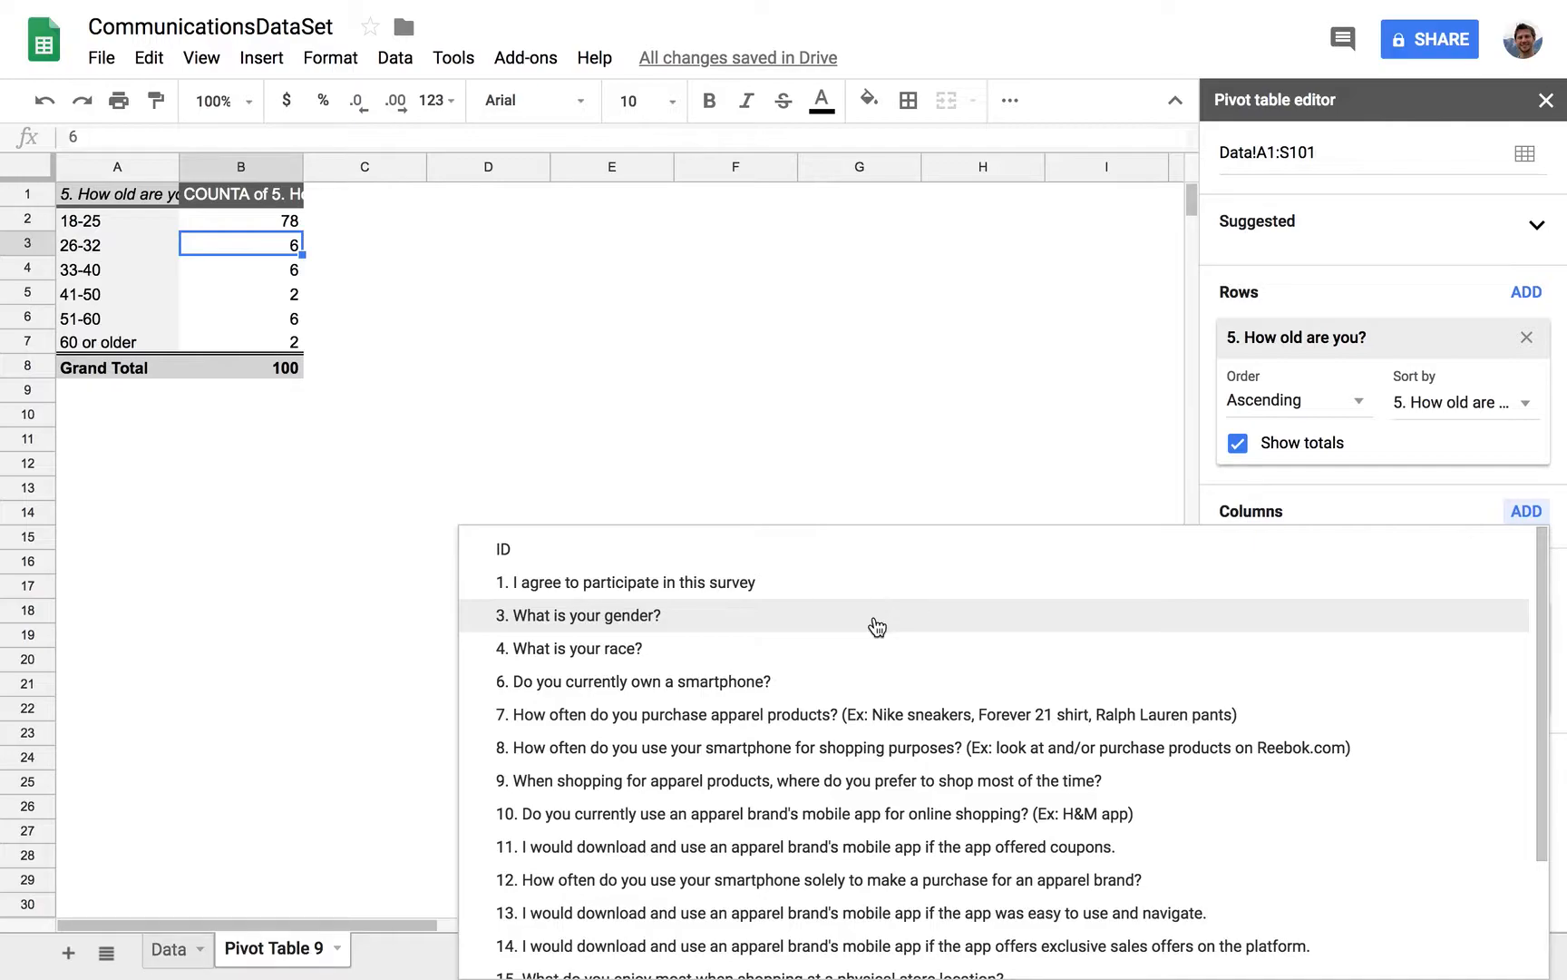
pyautogui.click(641, 616)
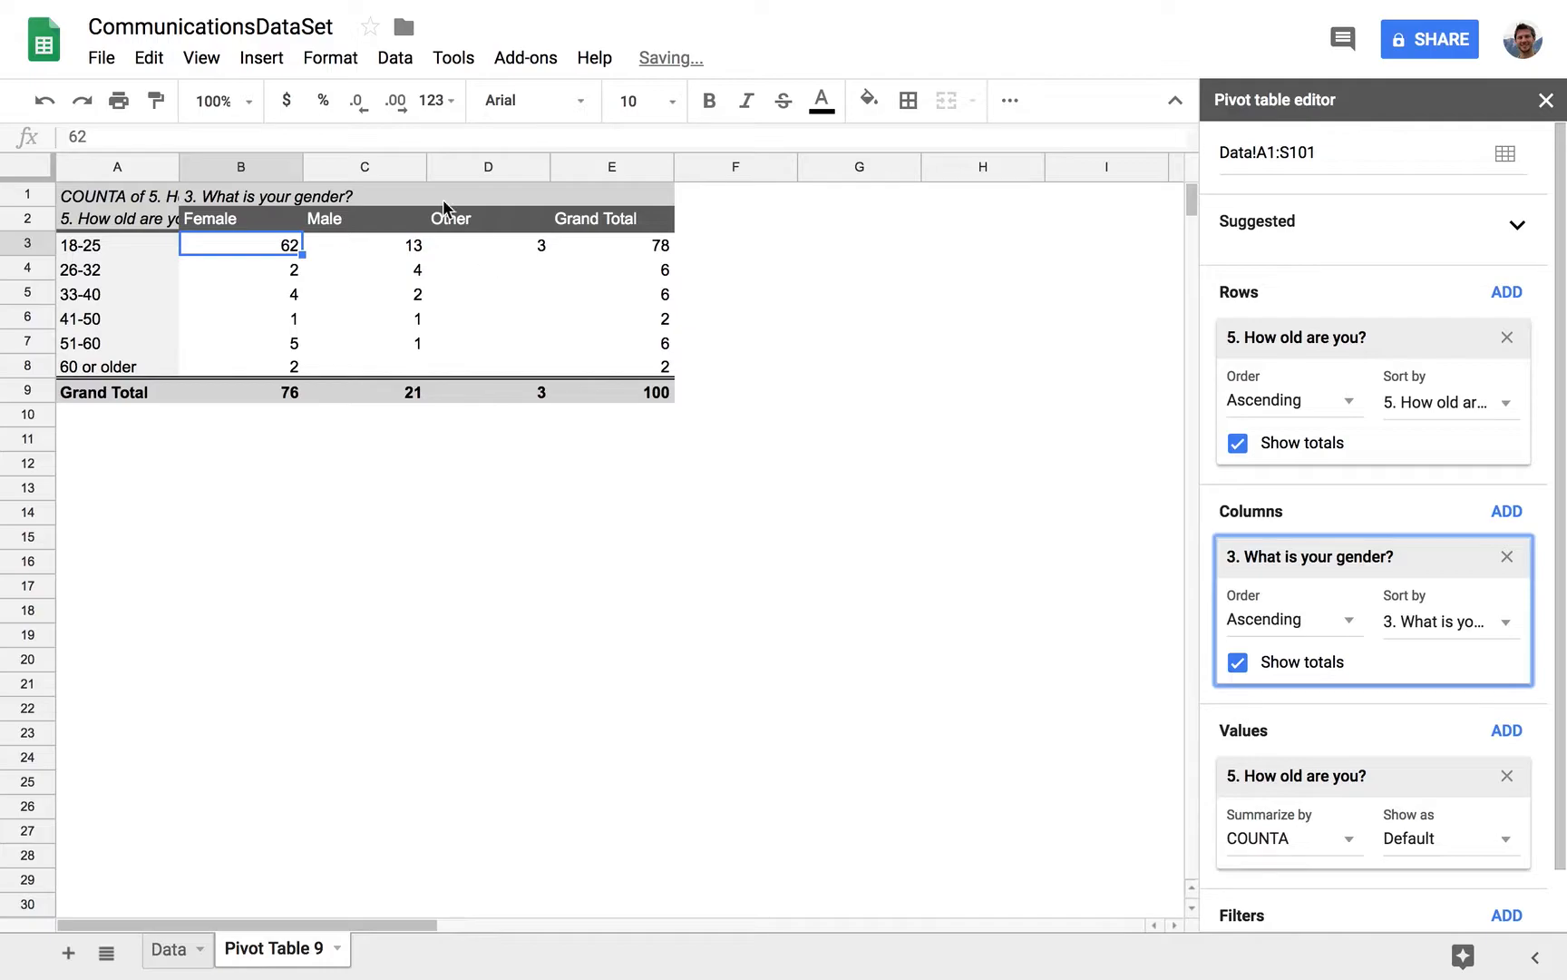
# - Examine the age rows, the gender columns and how the 18-25 total breaks down by gender
pyautogui.moveTo(140, 241); pyautogui.dragTo(136, 342)
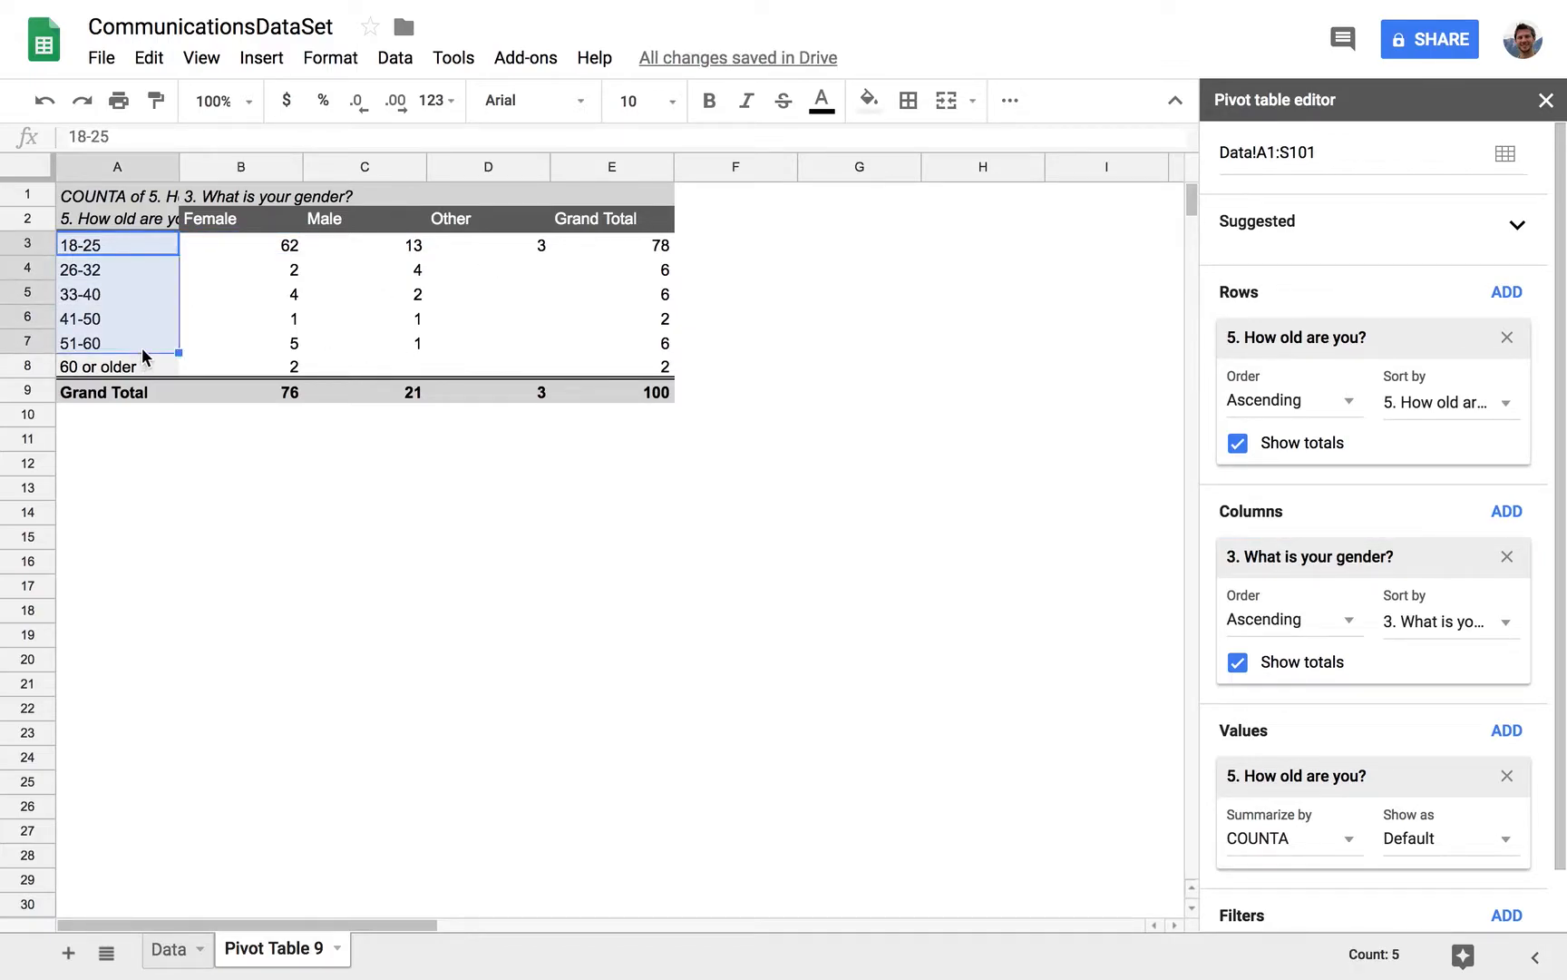
pyautogui.click(231, 219)
pyautogui.moveTo(308, 221); pyautogui.dragTo(457, 228)
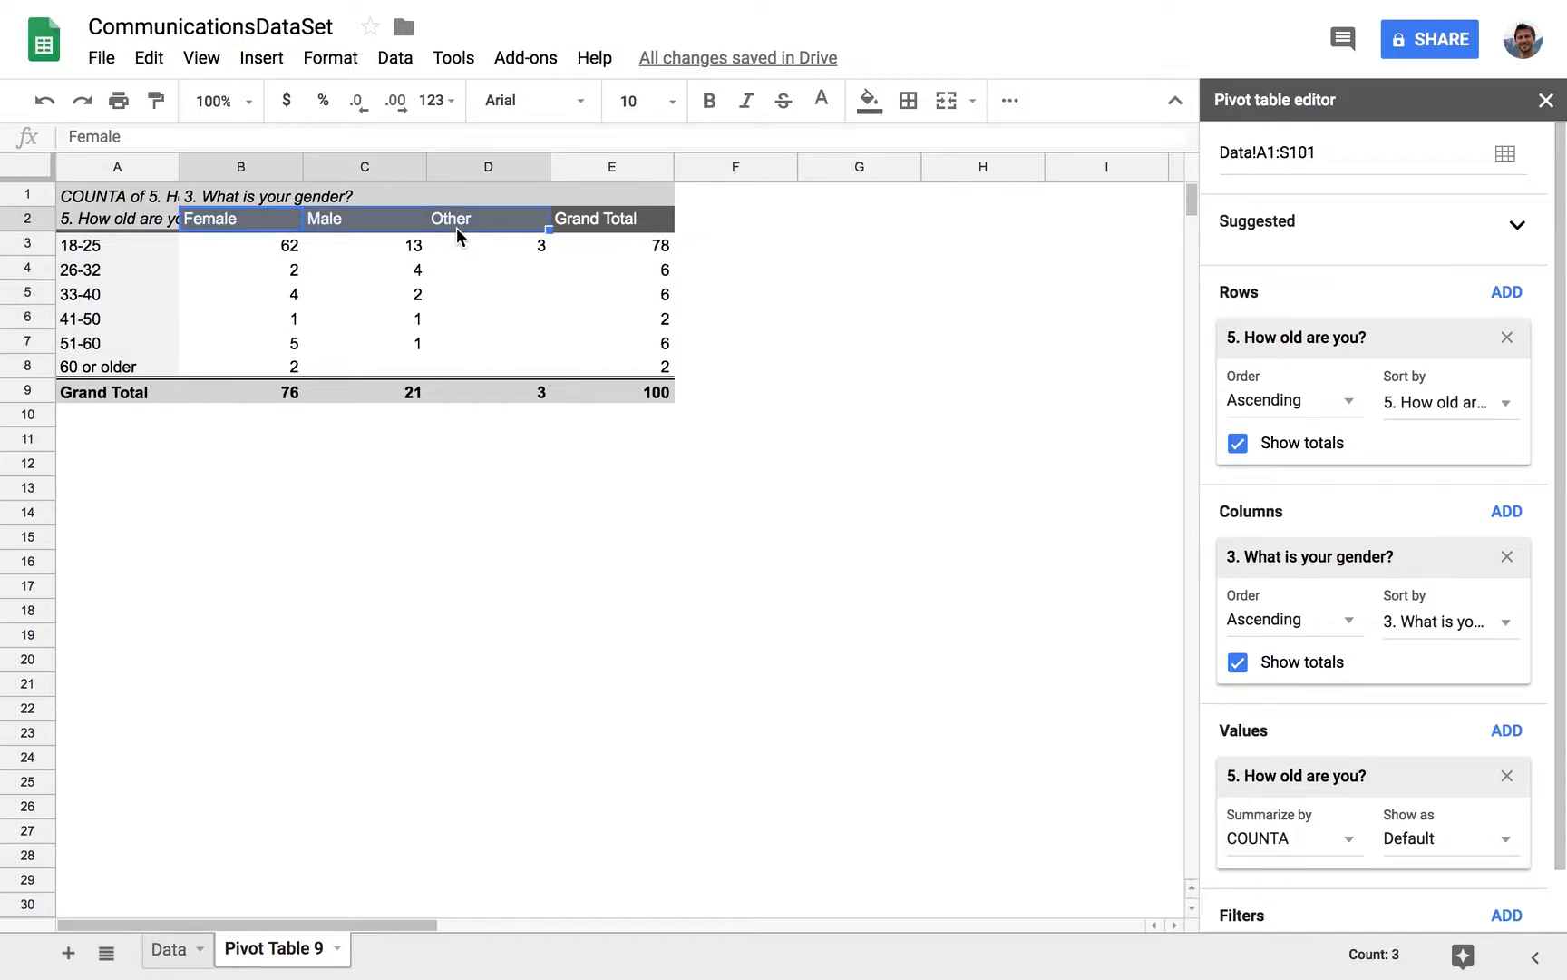
pyautogui.click(470, 326)
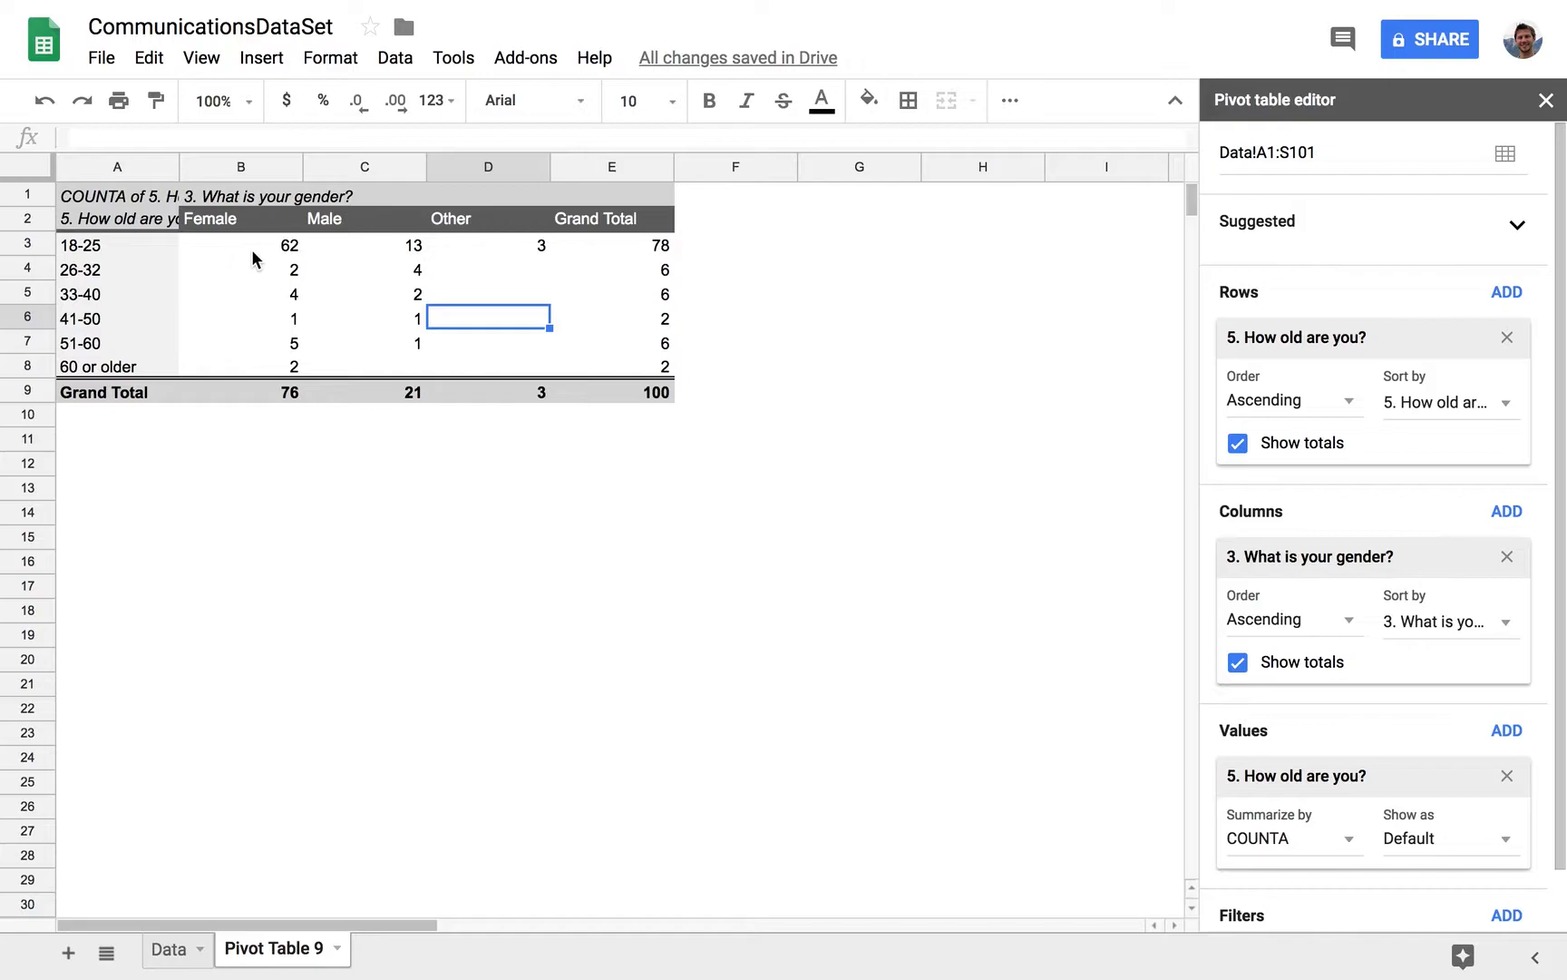
pyautogui.click(655, 248)
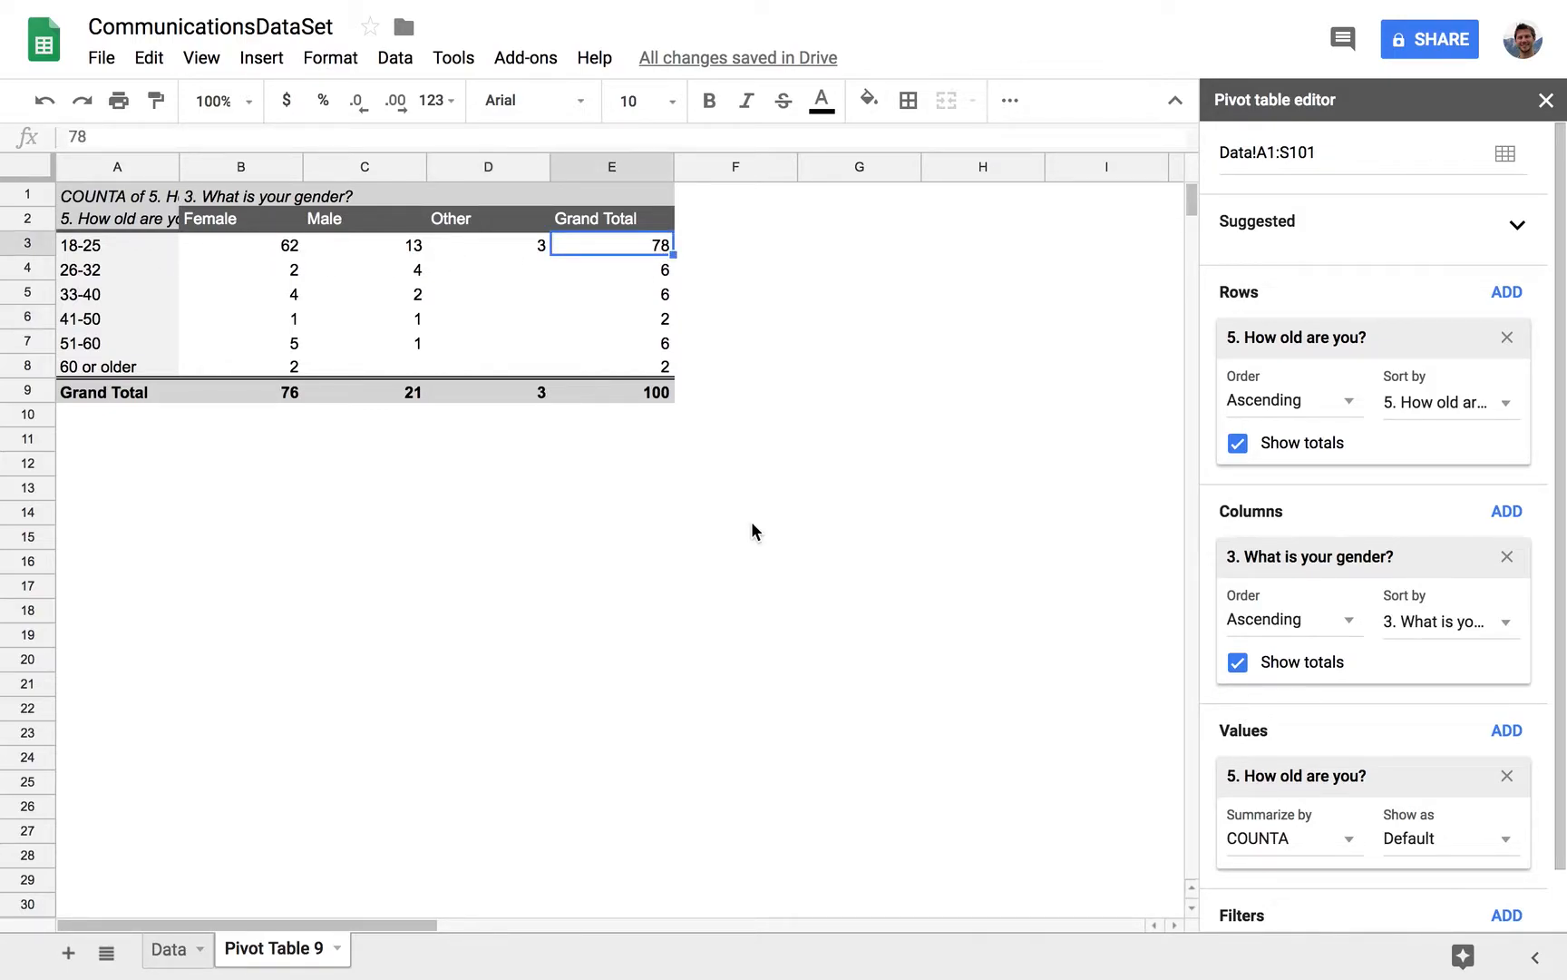
pyautogui.click(487, 245)
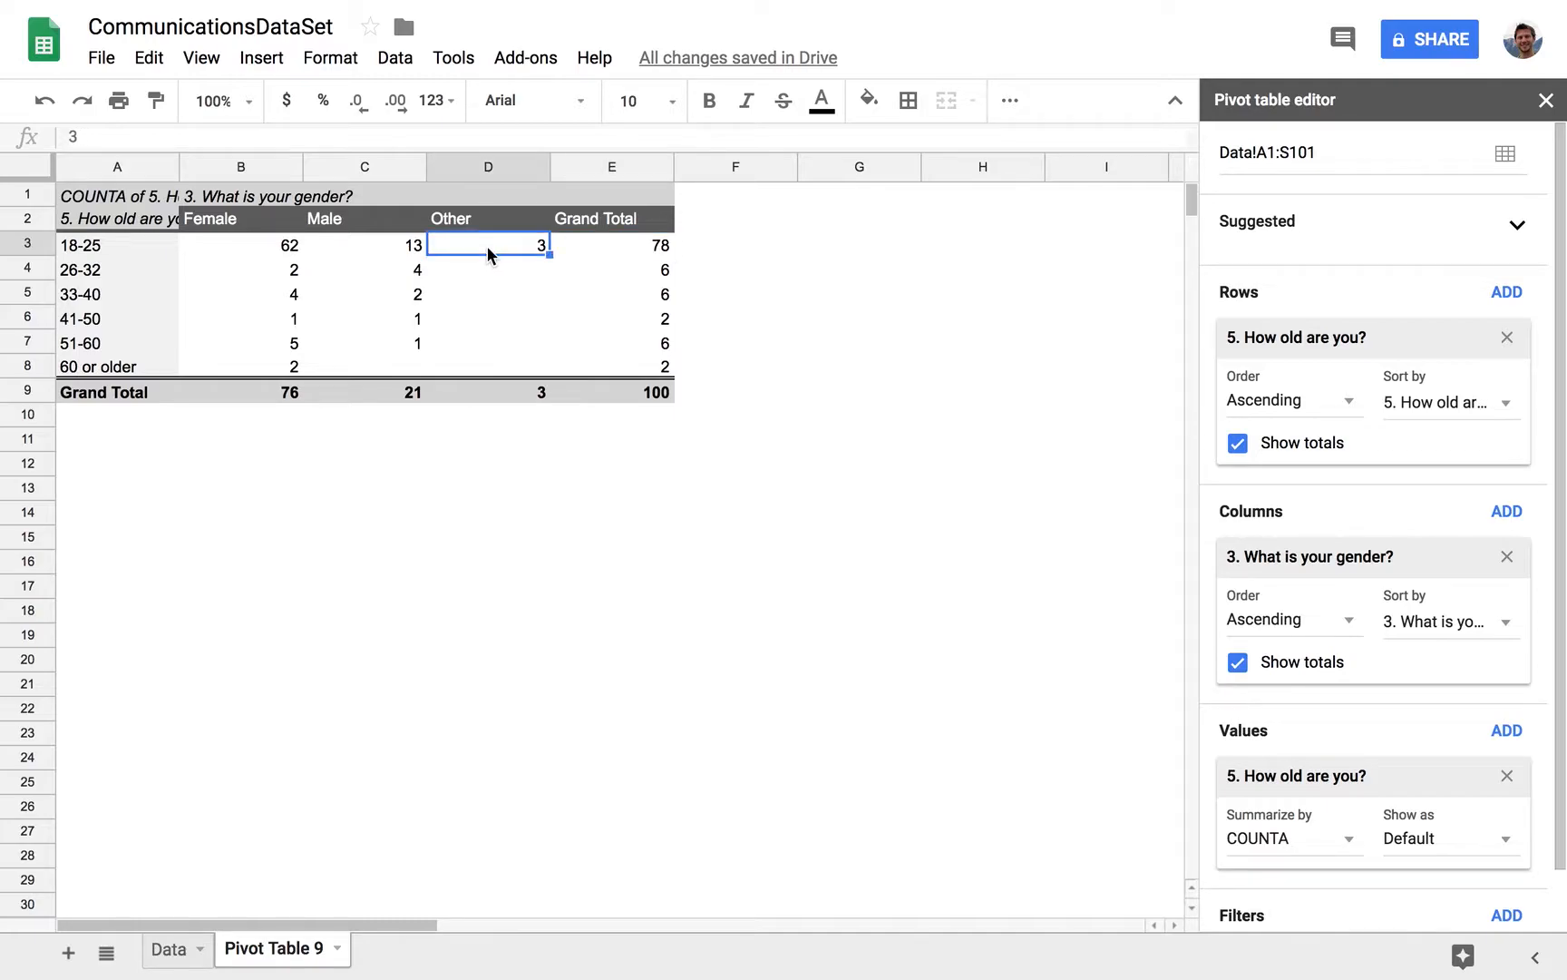
pyautogui.click(416, 249)
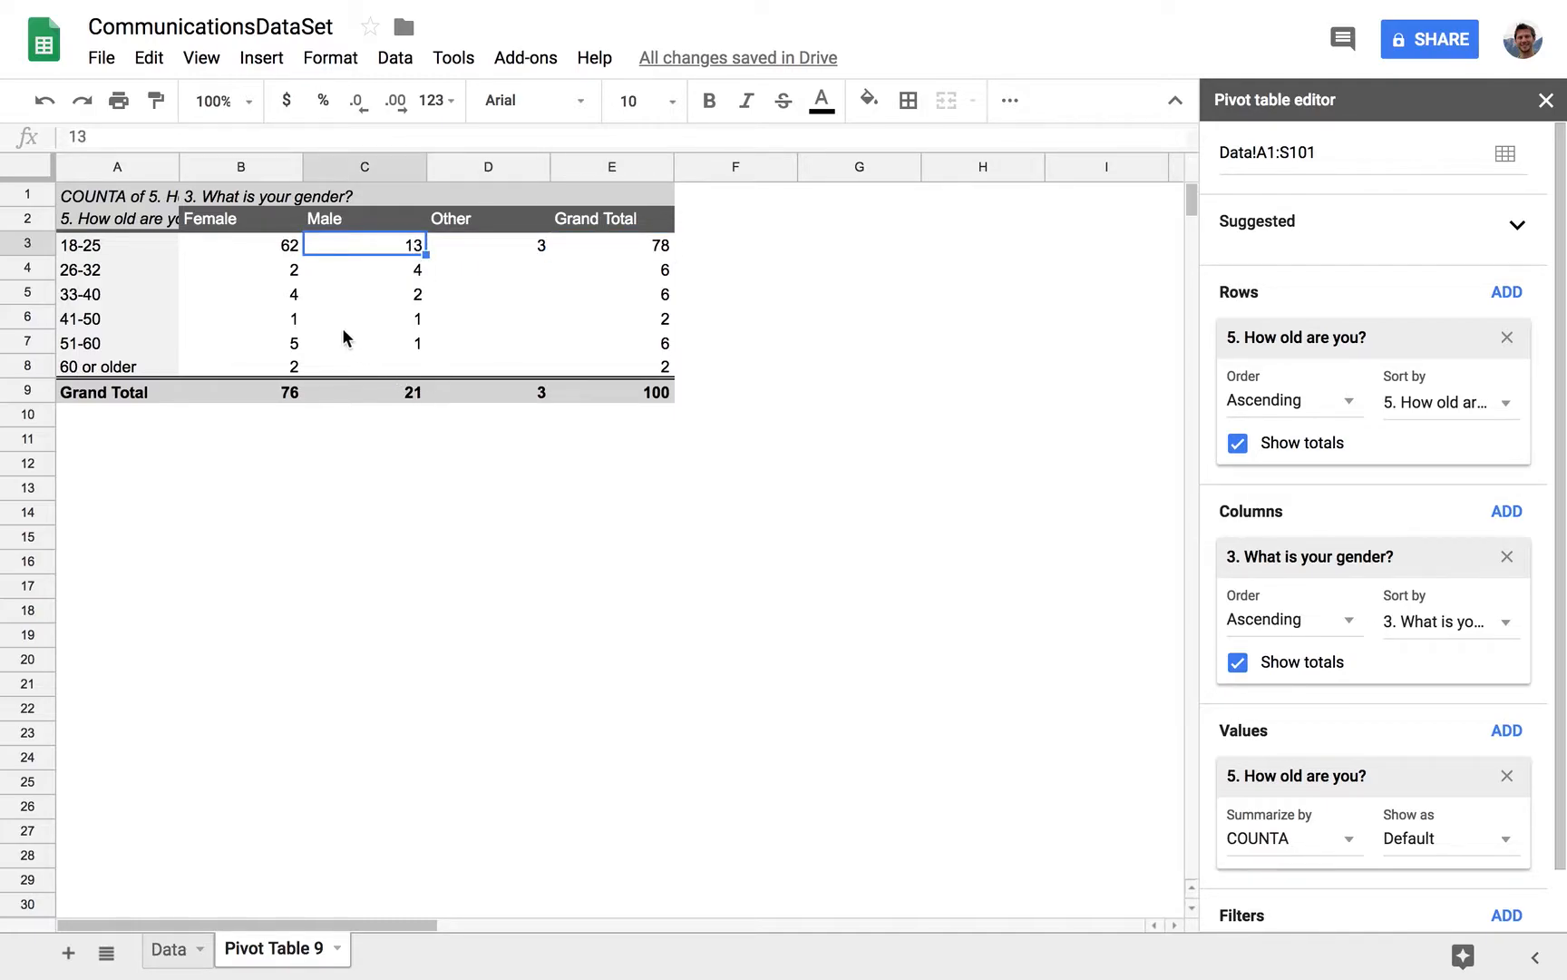
pyautogui.click(266, 240)
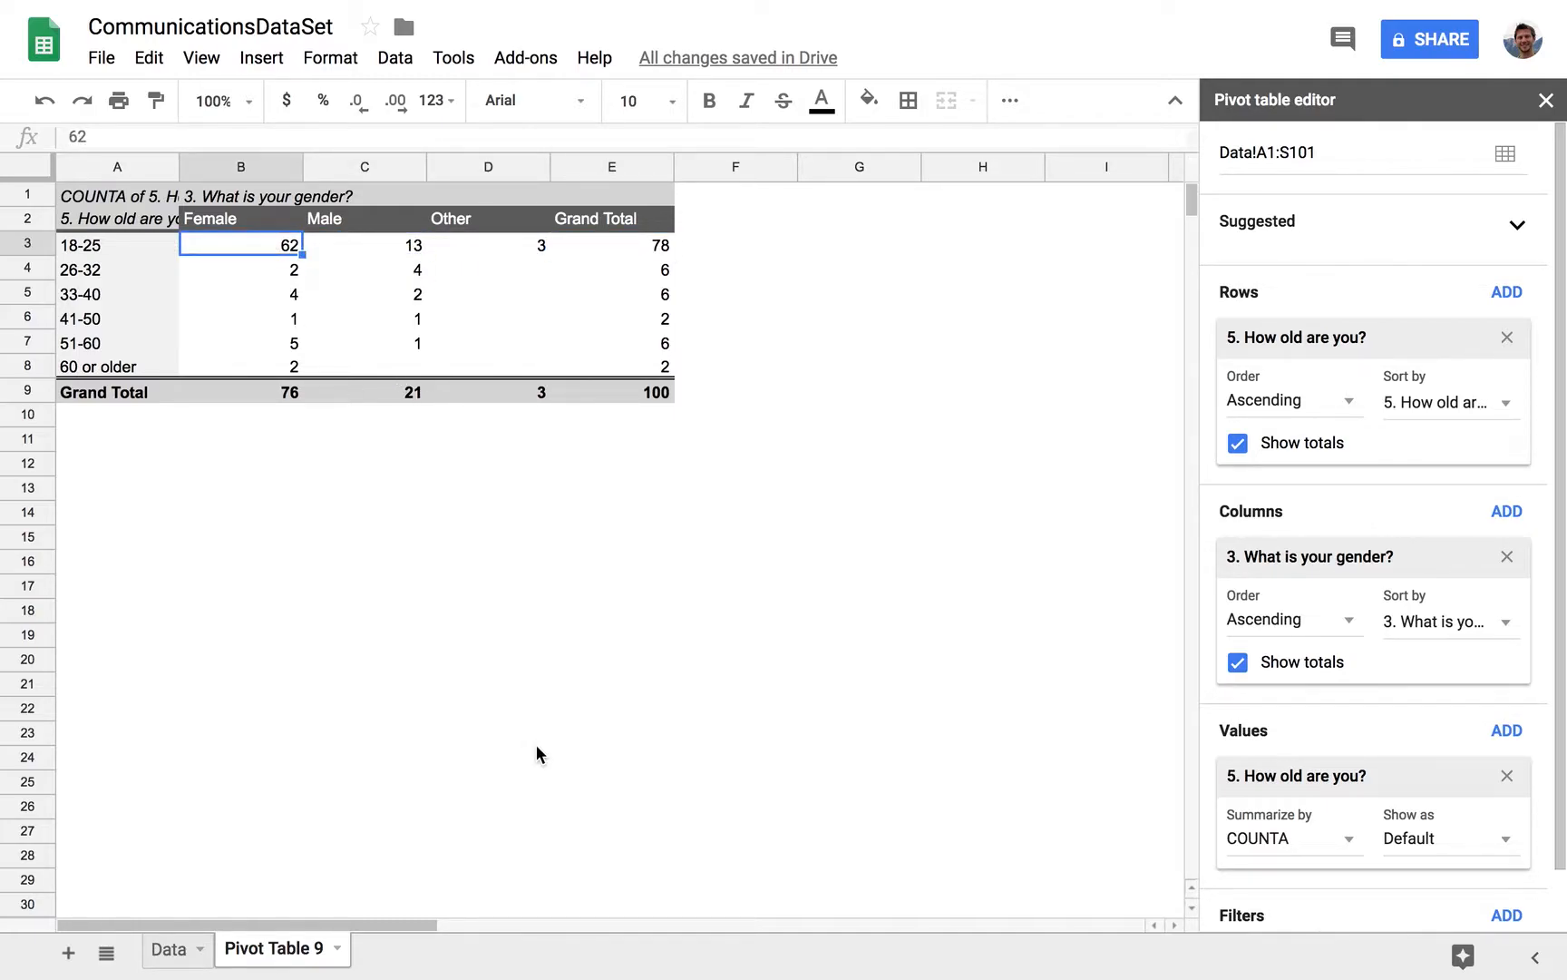